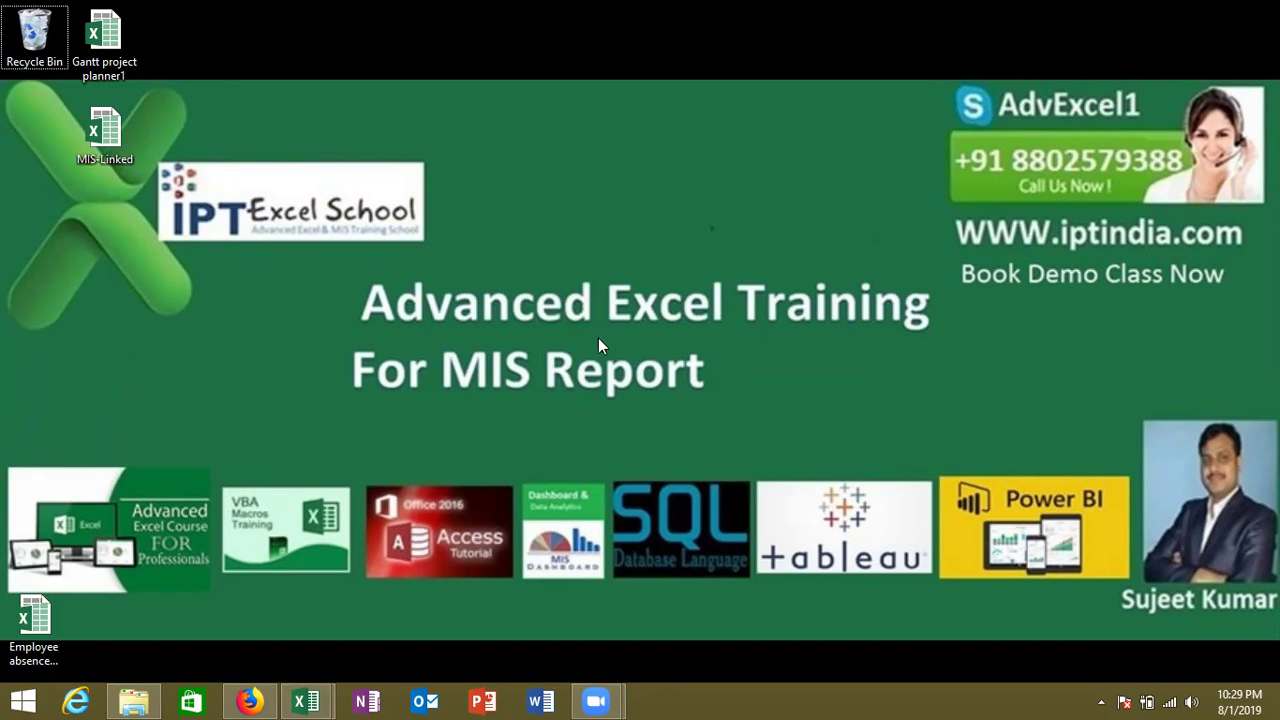
Dismiss the meeting window previews and bring the Book2 workbook to the front
{"action": "mouse_move", "coordinate": [598, 700]}
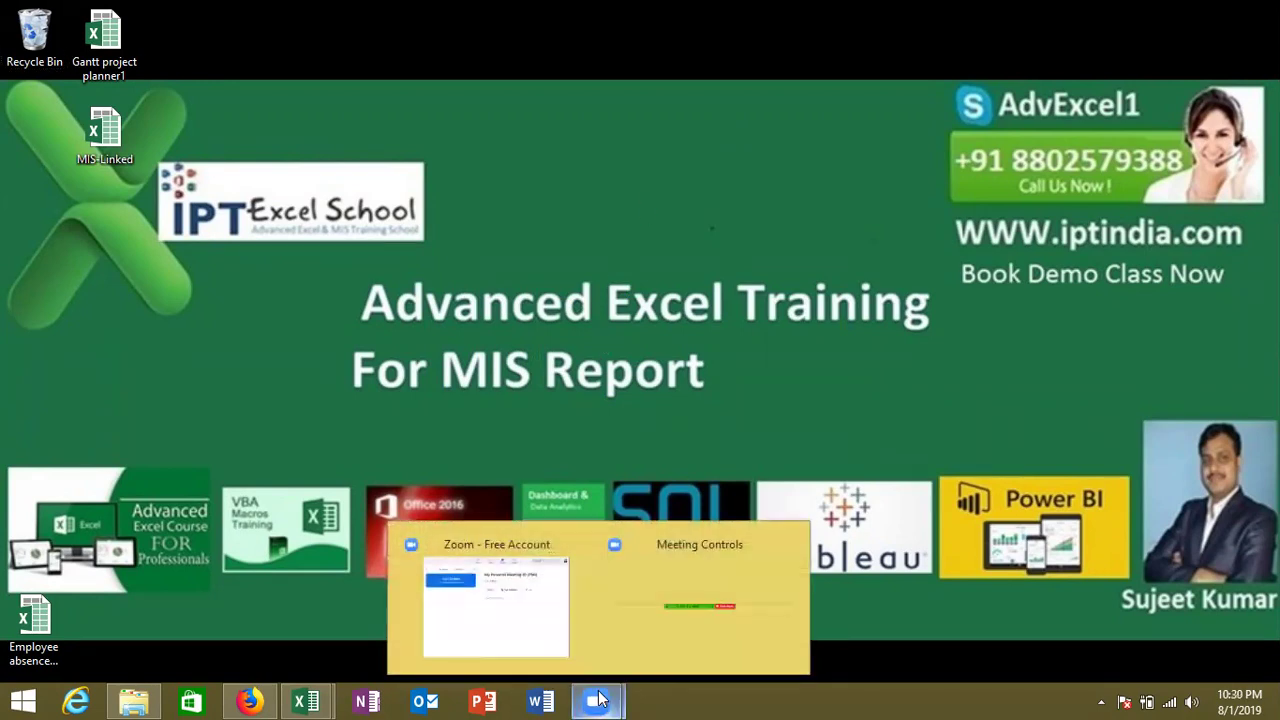
{"action": "left_click", "coordinate": [365, 549]}
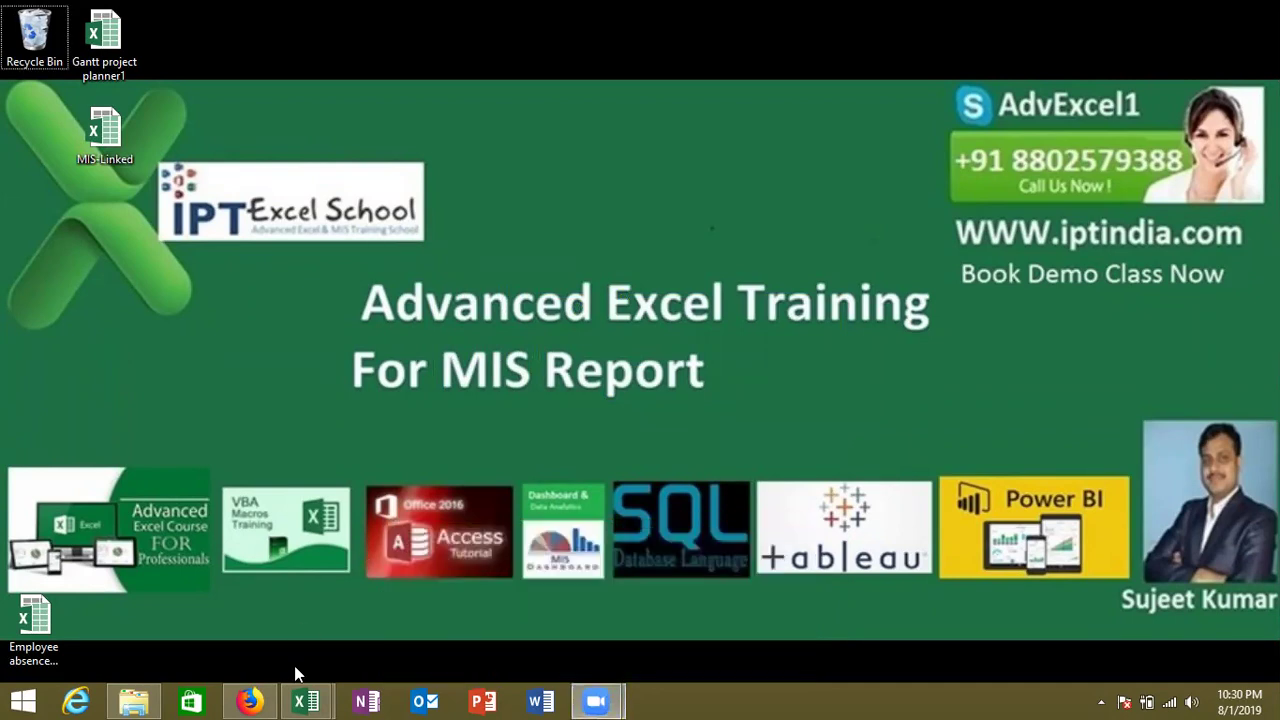
{"action": "mouse_move", "coordinate": [325, 698]}
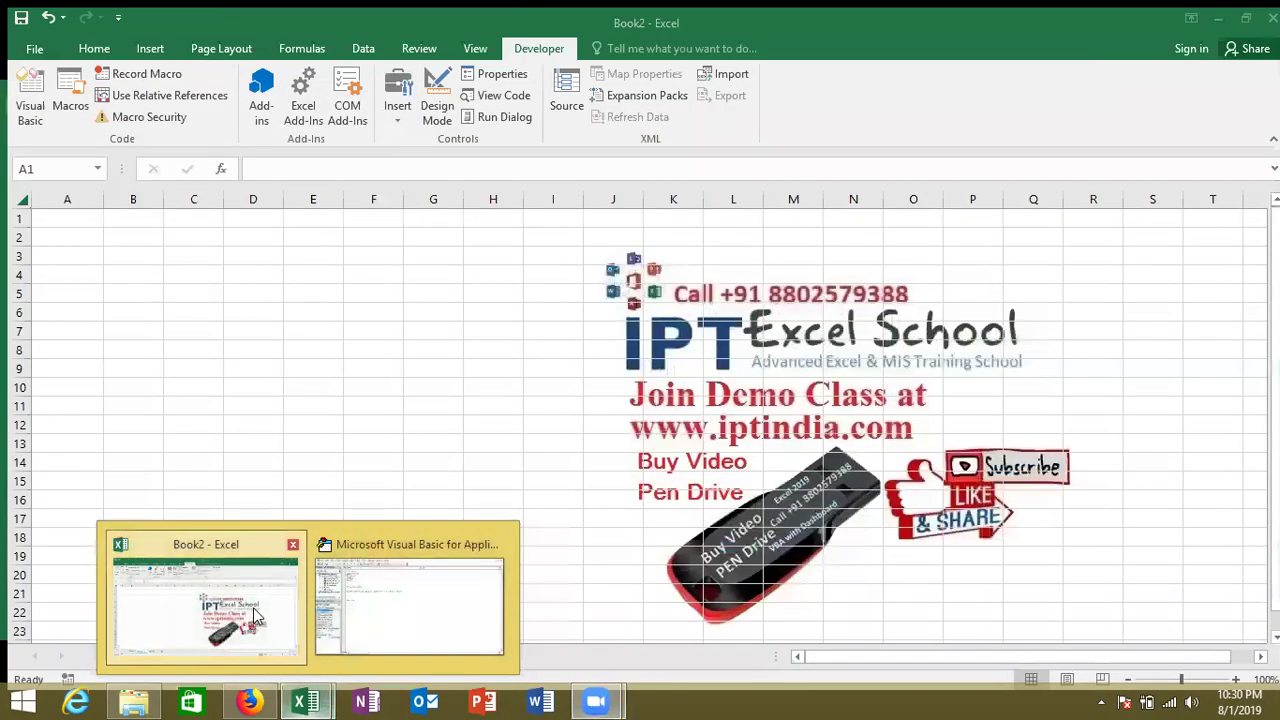
{"action": "left_click", "coordinate": [253, 607]}
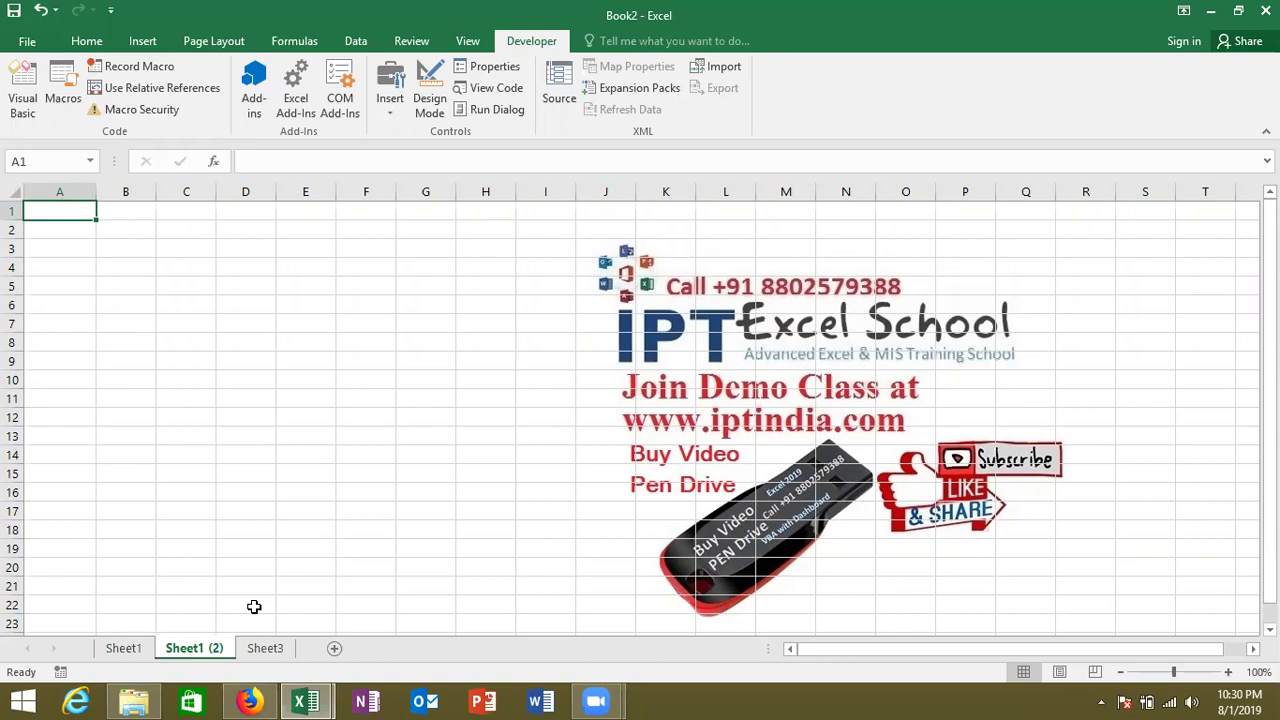
Enter the headers Name in A1 and City in B1
{"action": "type", "text": "Name"}
{"action": "key", "text": "Tab"}
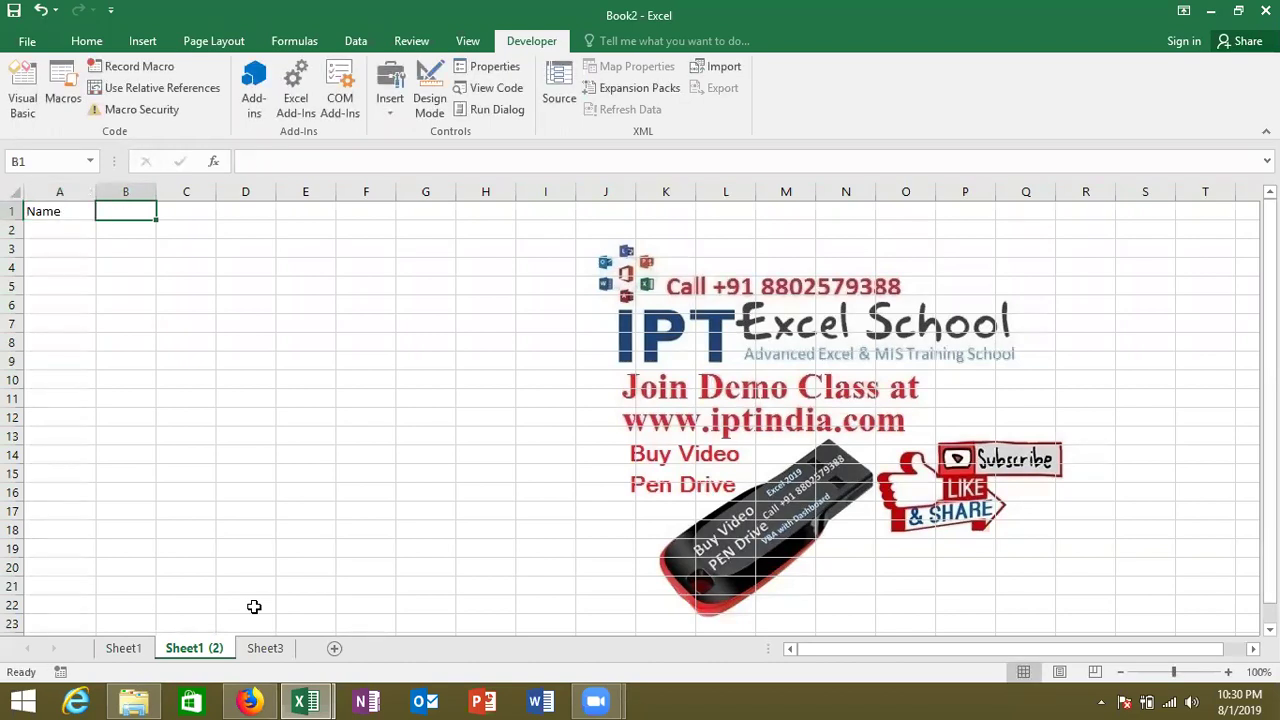
{"action": "type", "text": "City"}
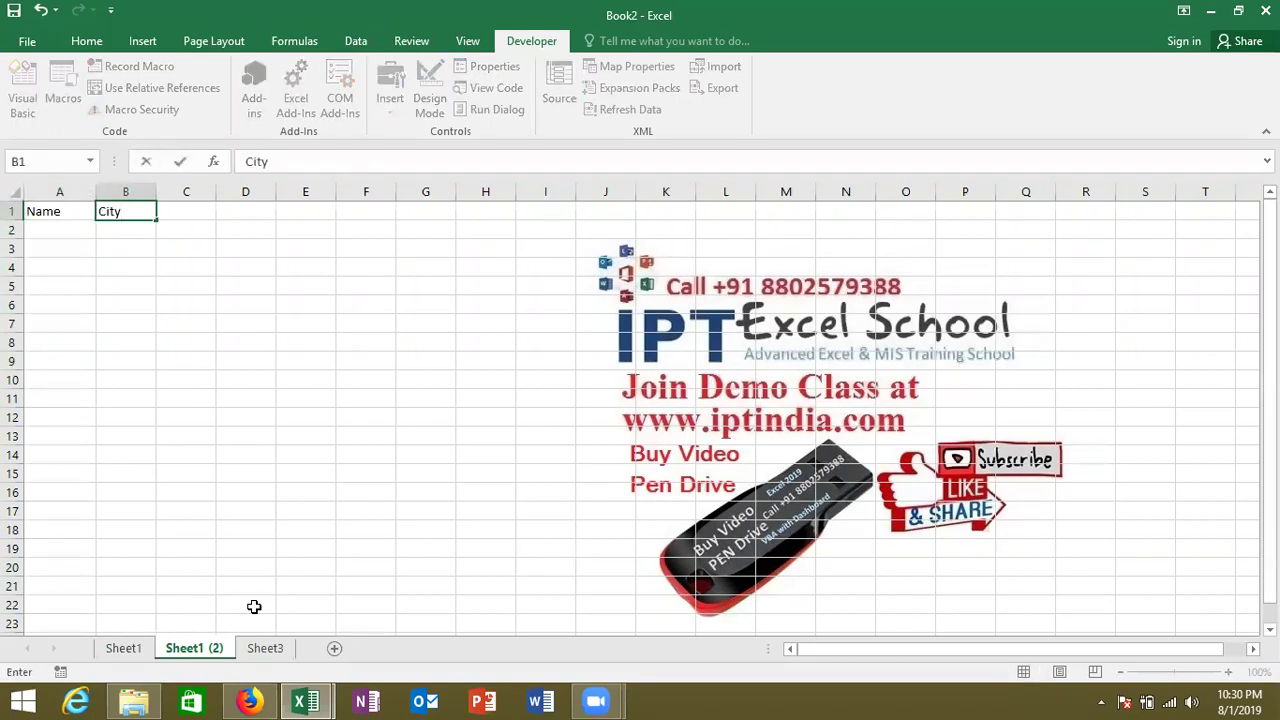
{"action": "key", "text": "Return"}
List Puja, Dipak and Uday under Name, fixing the typos
{"action": "type", "text": "Puja"}
{"action": "key", "text": "Return"}
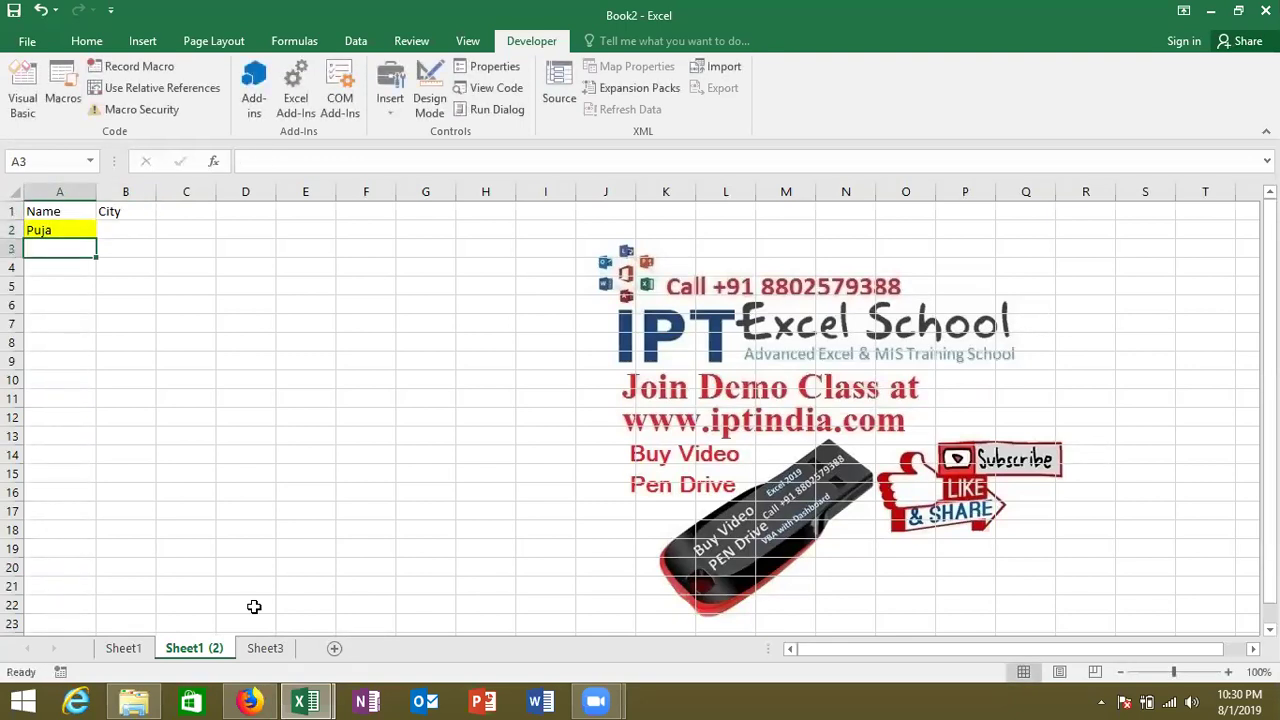
{"action": "type", "text": "Dipak"}
{"action": "key", "text": "Return"}
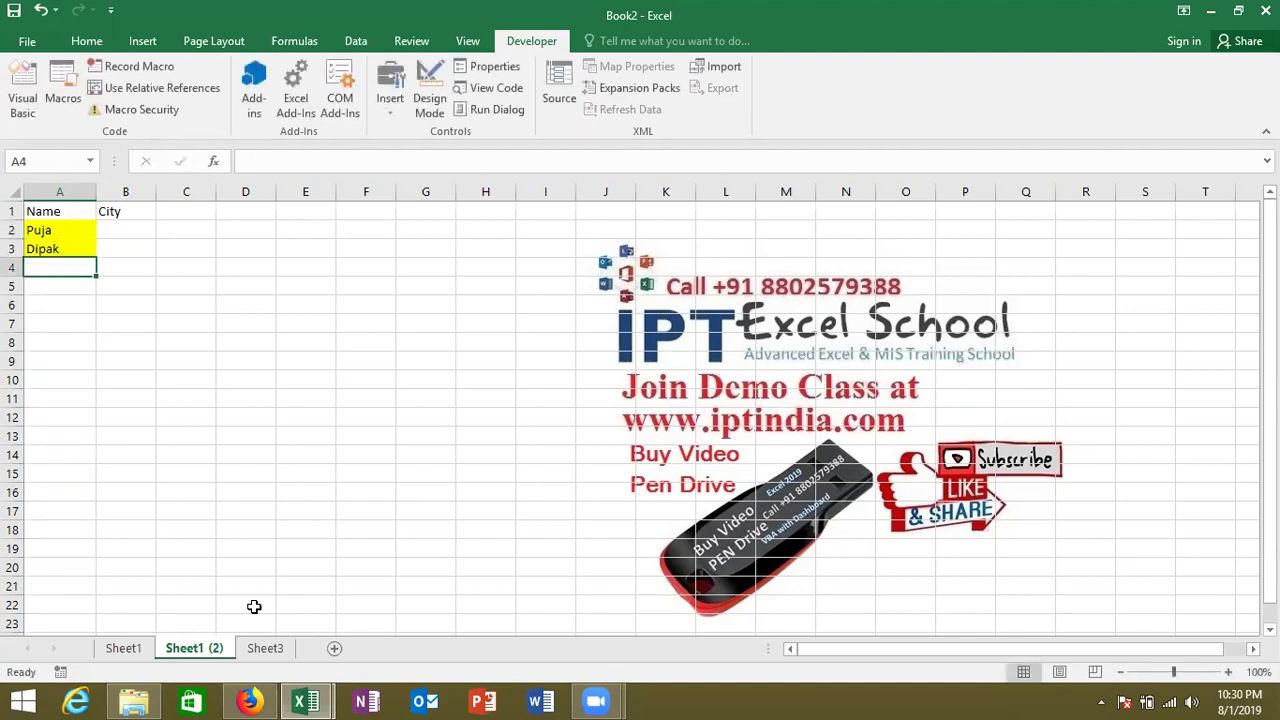
{"action": "type", "text": "Uday"}
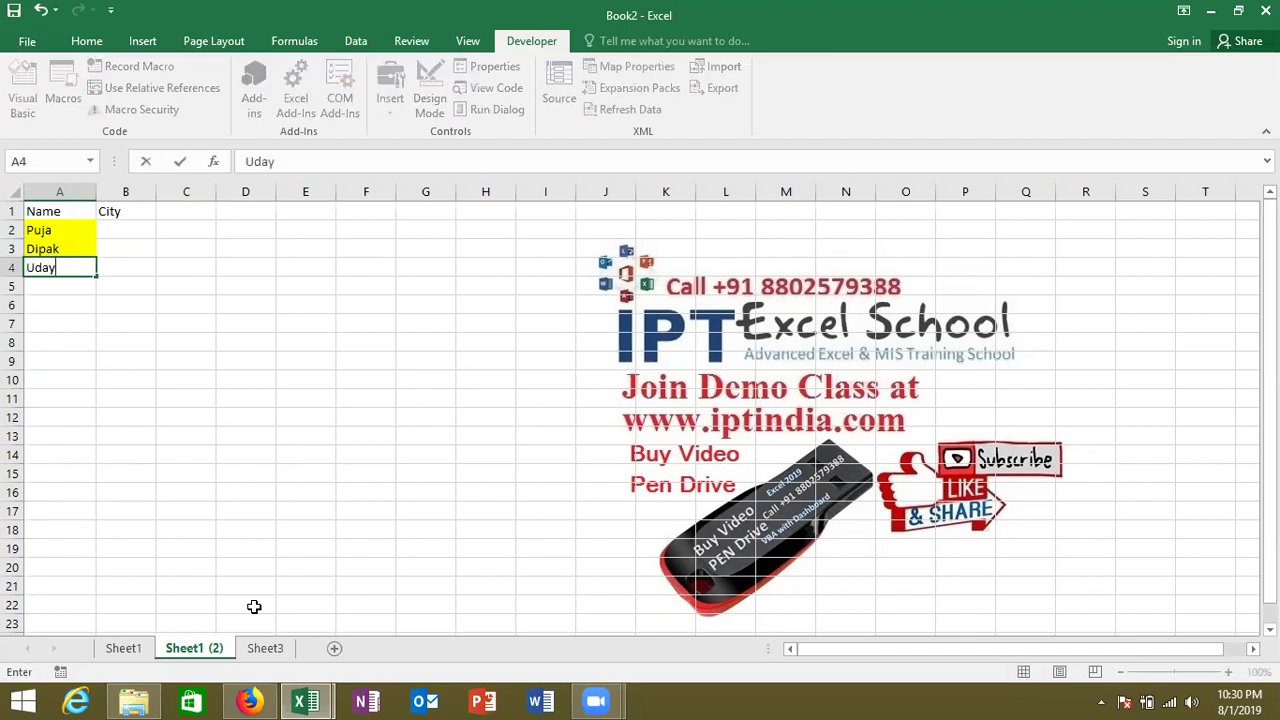
{"action": "key", "text": "Return"}
{"action": "key", "text": "Return"}
{"action": "key", "text": "Up"}
Add Moni, Kavita, Inder, Om and Karuna to the Name list
{"action": "type", "text": "Mo"}
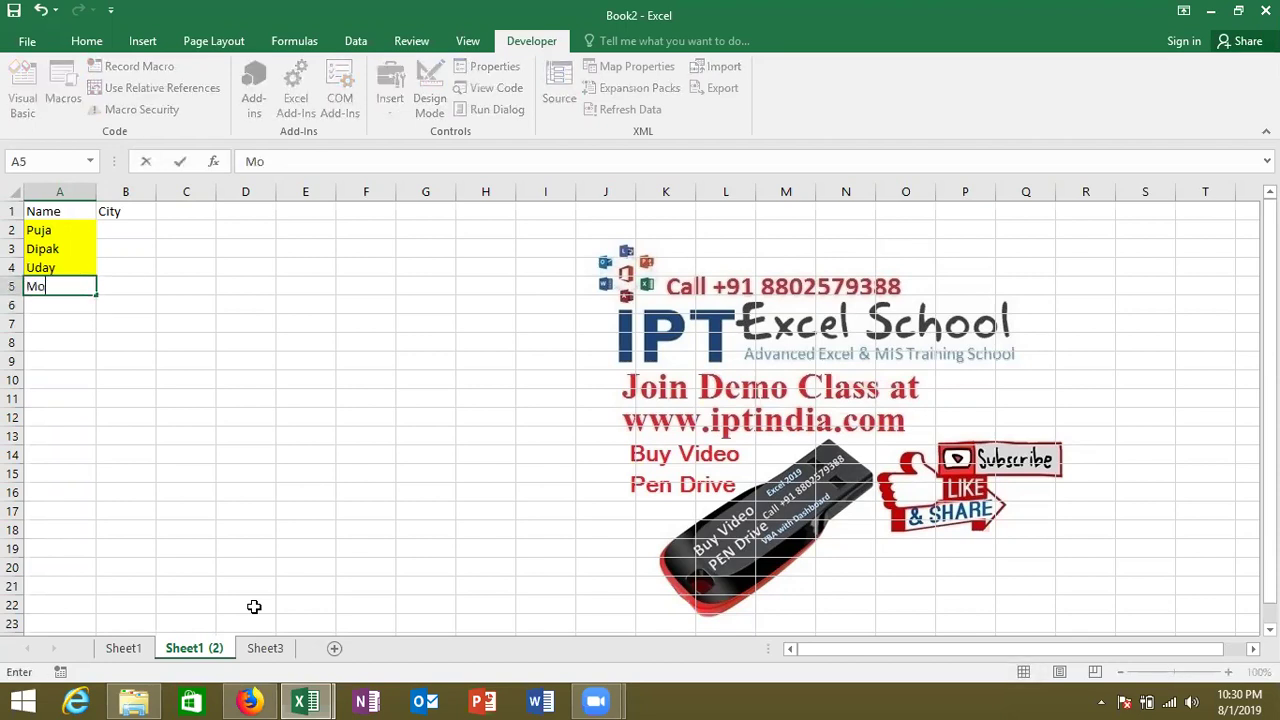
{"action": "type", "text": "ni"}
{"action": "key", "text": "Return"}
{"action": "type", "text": "Kavita"}
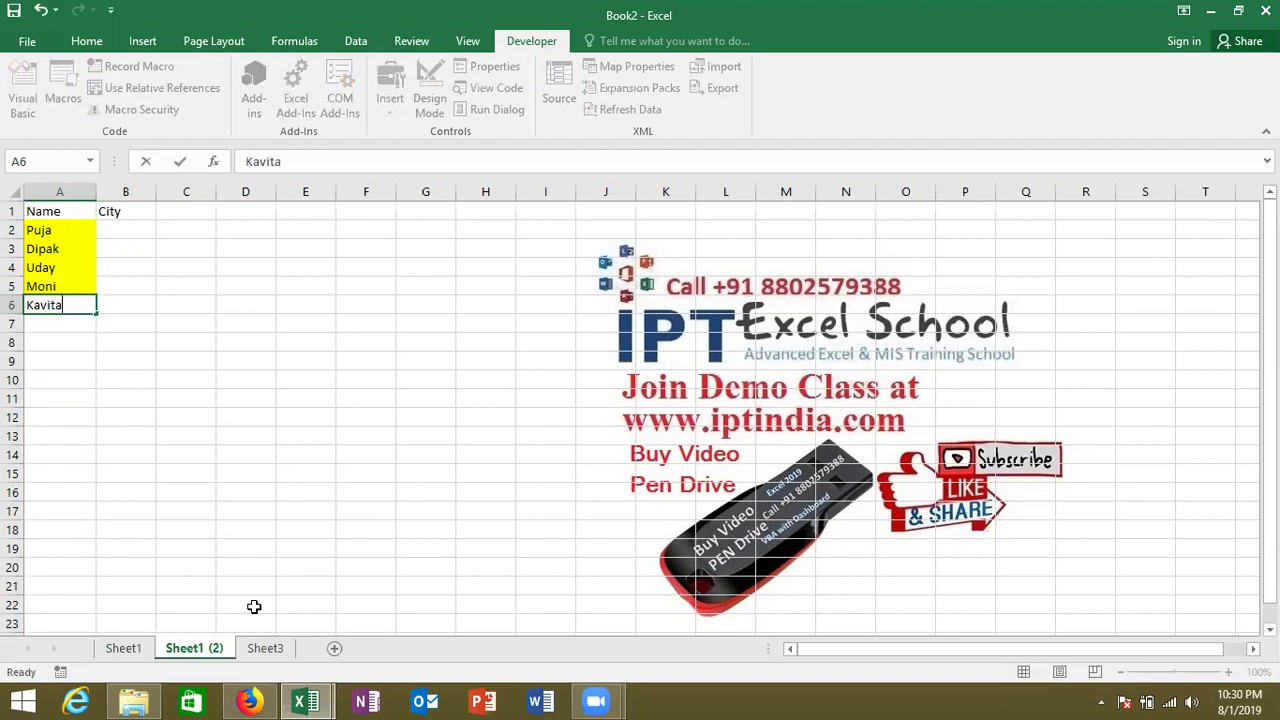
{"action": "key", "text": "Return"}
{"action": "type", "text": "Inder"}
{"action": "key", "text": "Return"}
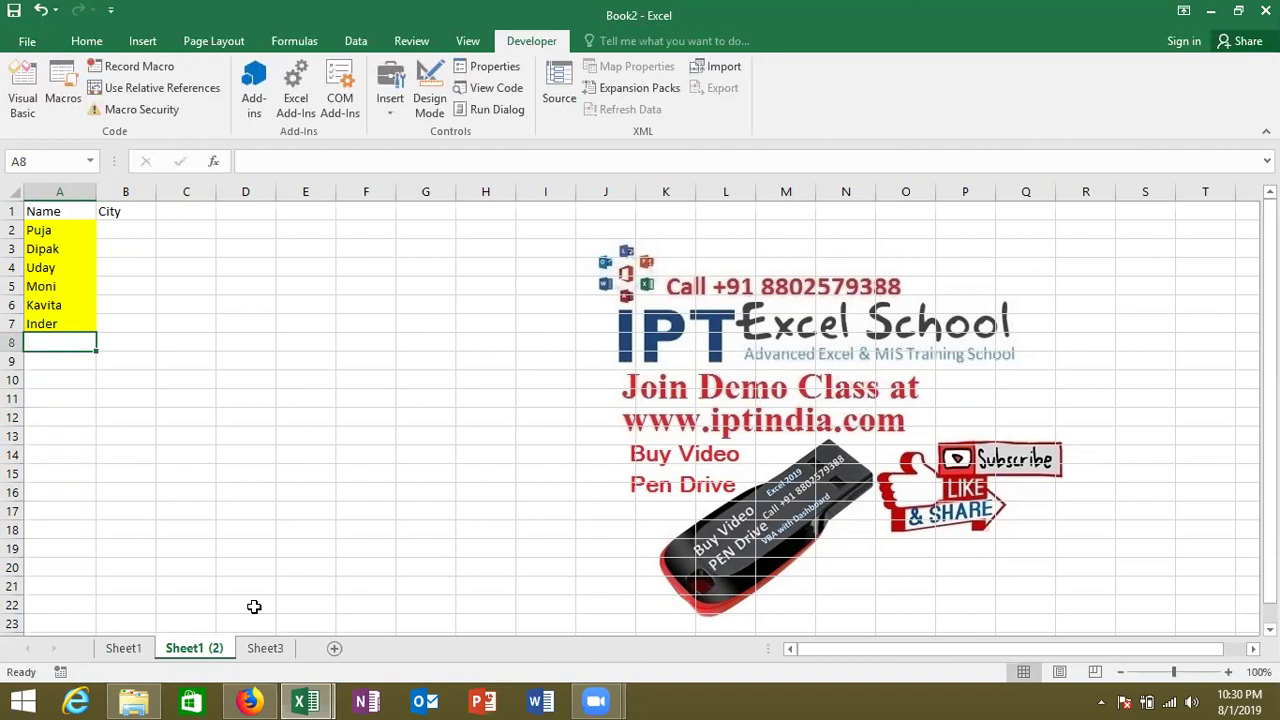
{"action": "type", "text": "Om"}
{"action": "key", "text": "Return"}
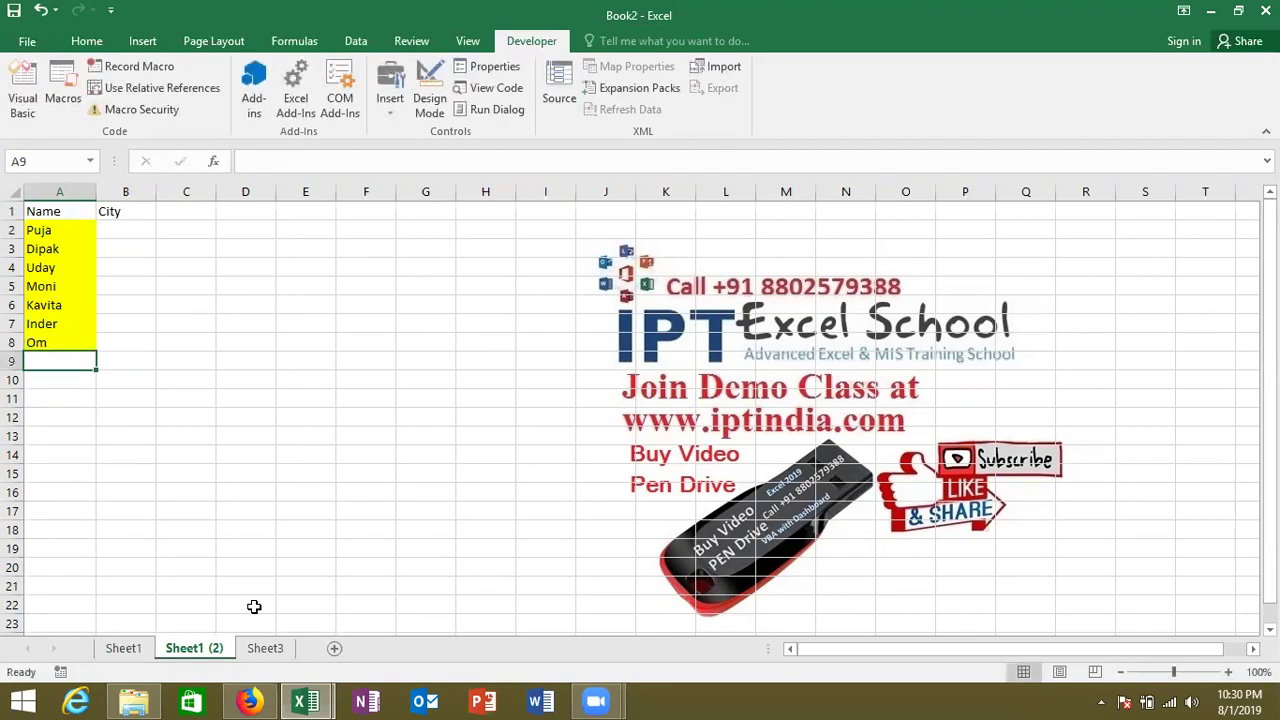
{"action": "type", "text": "Kar"}
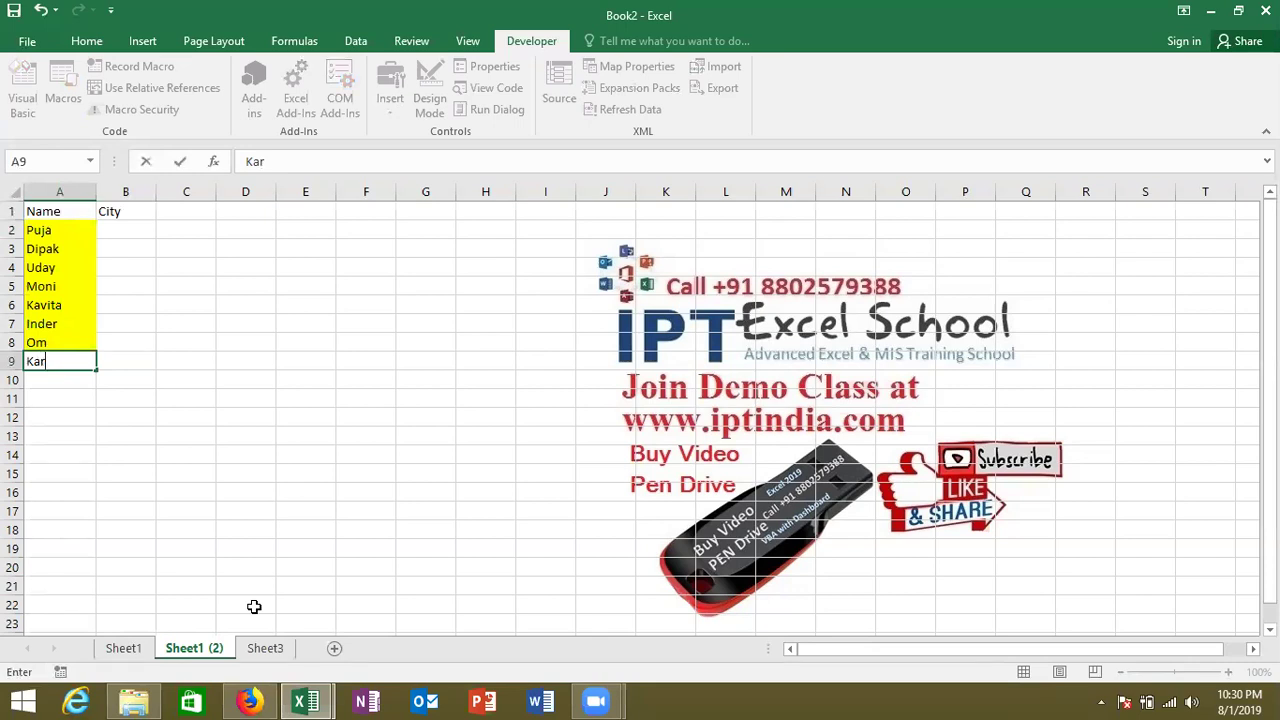
{"action": "type", "text": "una"}
{"action": "key", "text": "Return"}
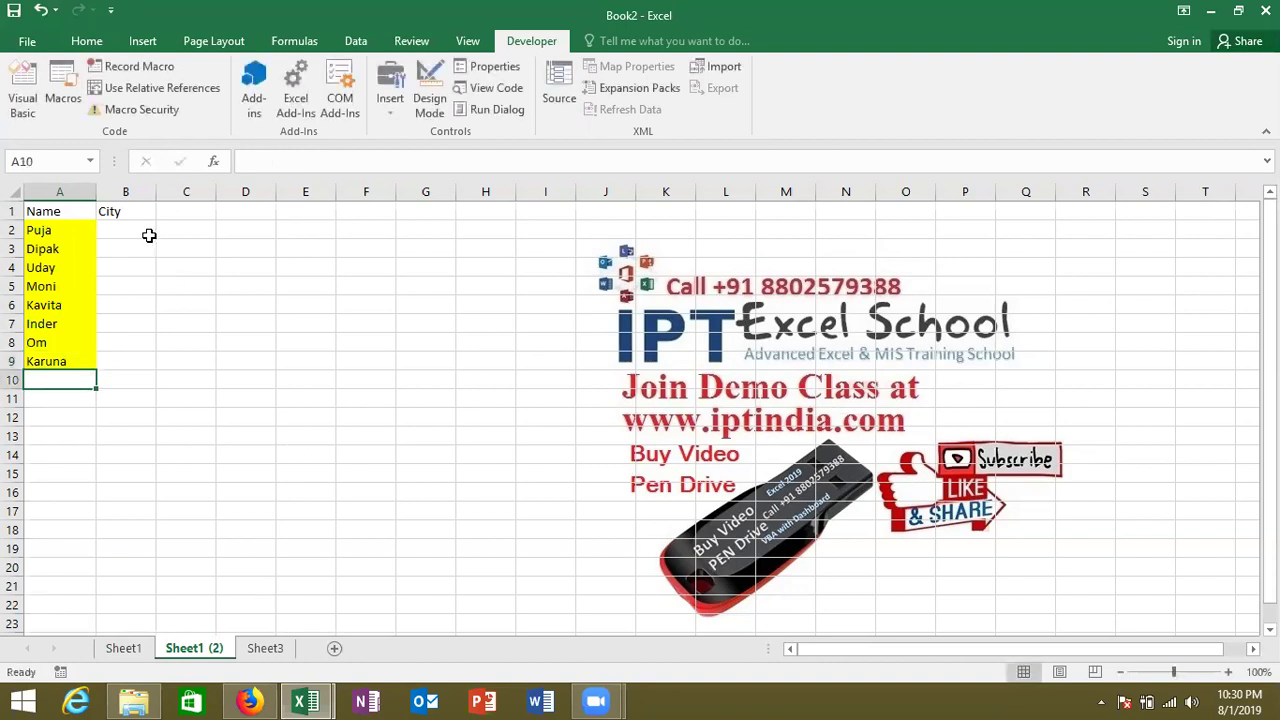
{"action": "left_click", "coordinate": [148, 236]}
Type Pune, Delhi, Udaypur and Nagpur into B2:B5, correcting the typos
{"action": "type", "text": "P"}
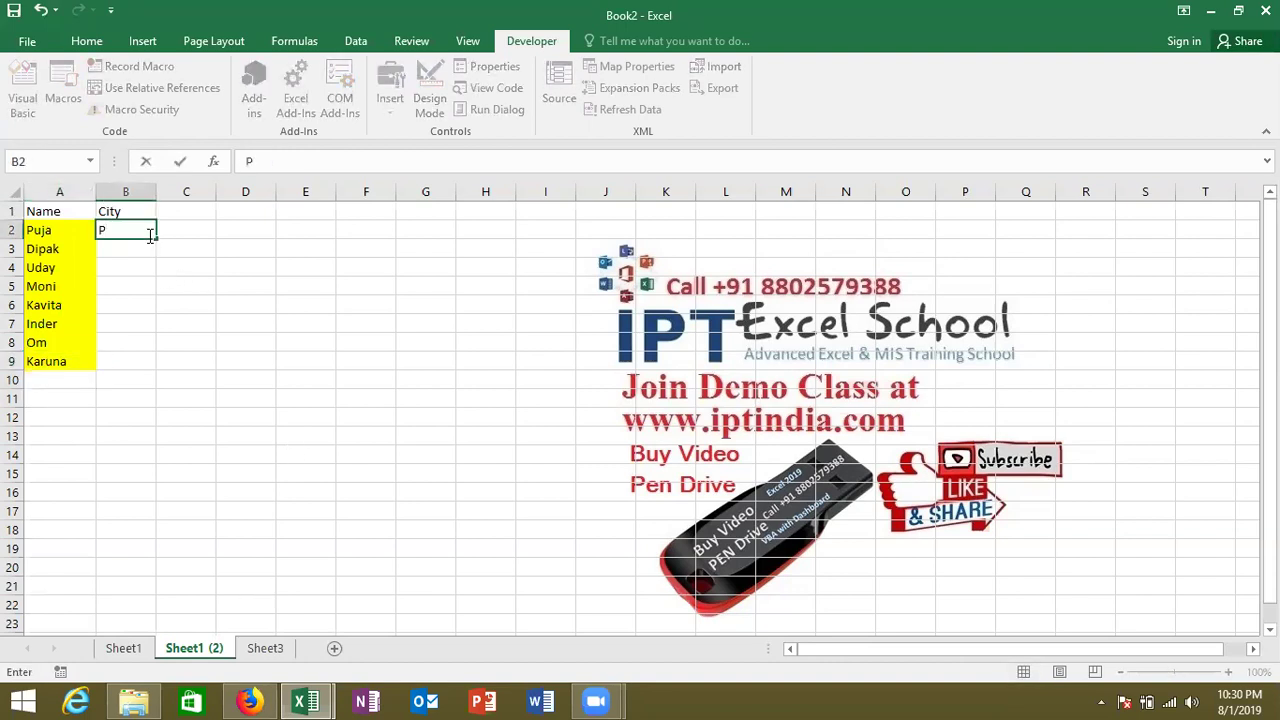
{"action": "type", "text": "une"}
{"action": "key", "text": "Return"}
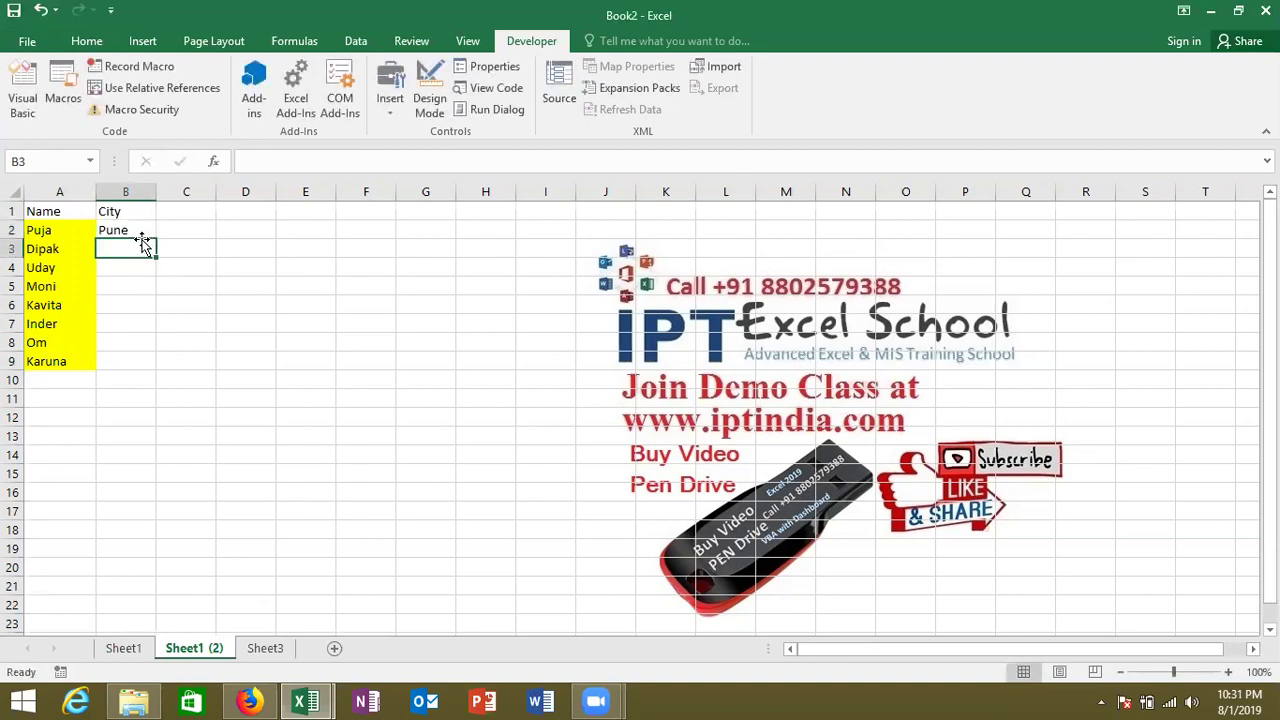
{"action": "type", "text": "DelhiD"}
{"action": "key", "text": "BackSpace"}
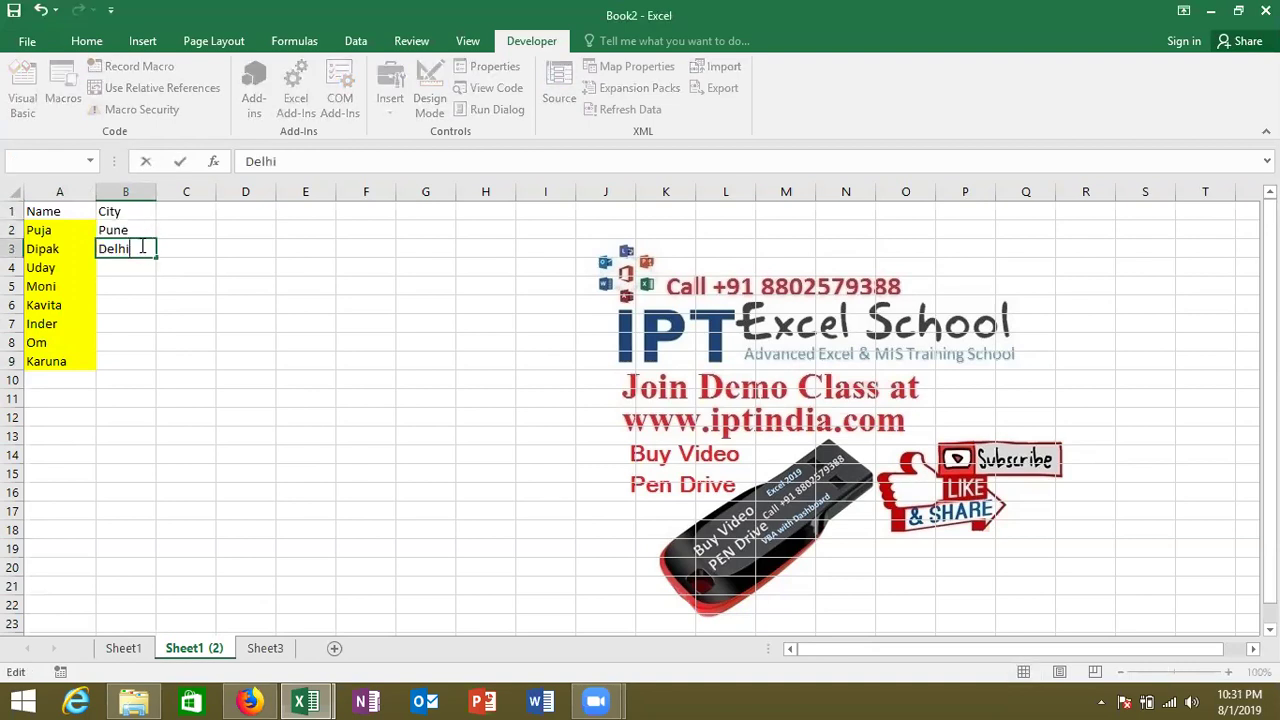
{"action": "key", "text": "Return"}
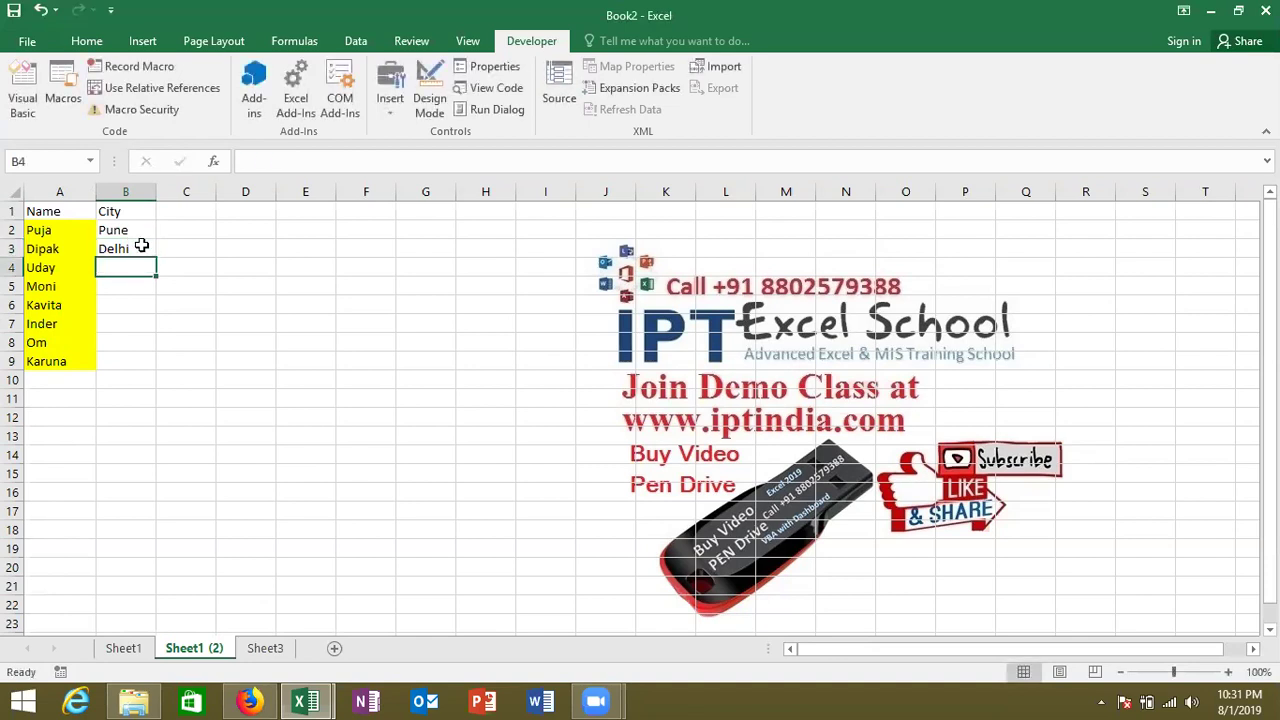
{"action": "type", "text": "Uda"}
{"action": "type", "text": "y "}
{"action": "type", "text": "Pur"}
{"action": "key", "text": "BackSpace"}
{"action": "key", "text": "BackSpace"}
{"action": "key", "text": "BackSpace"}
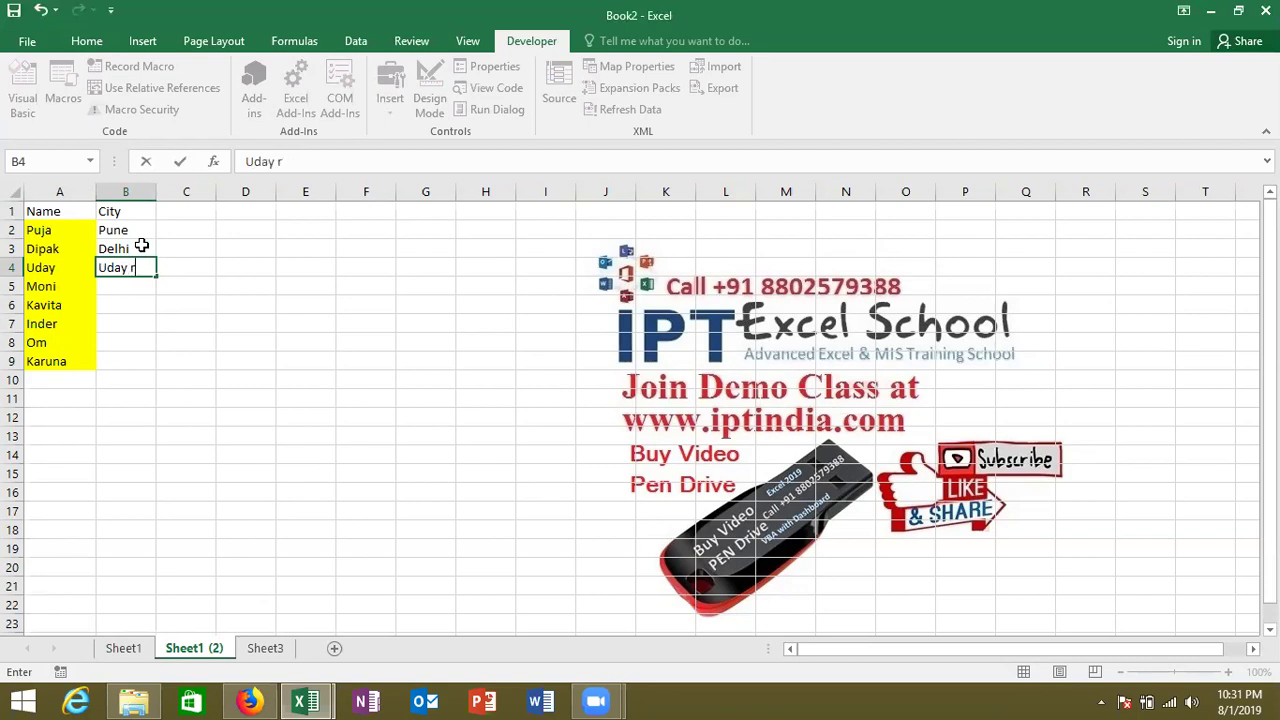
{"action": "type", "text": "pur"}
{"action": "key", "text": "Return"}
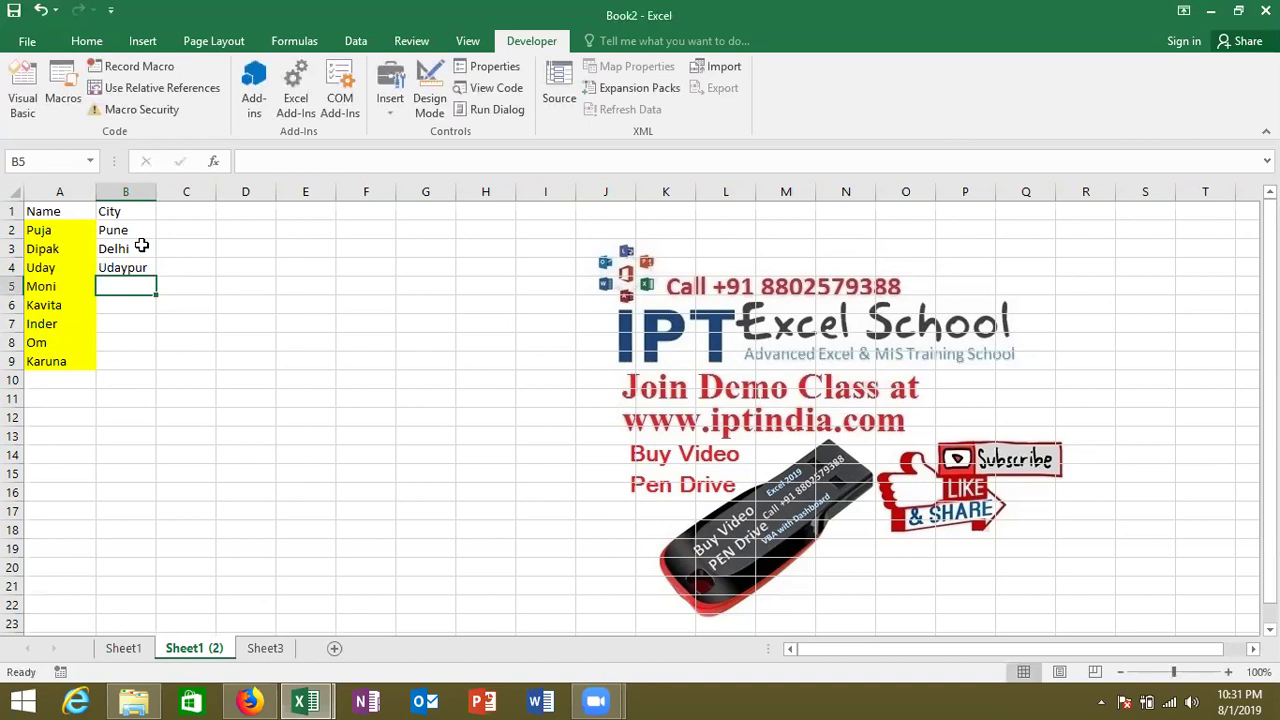
{"action": "type", "text": "Nagpur"}
{"action": "key", "text": "Return"}
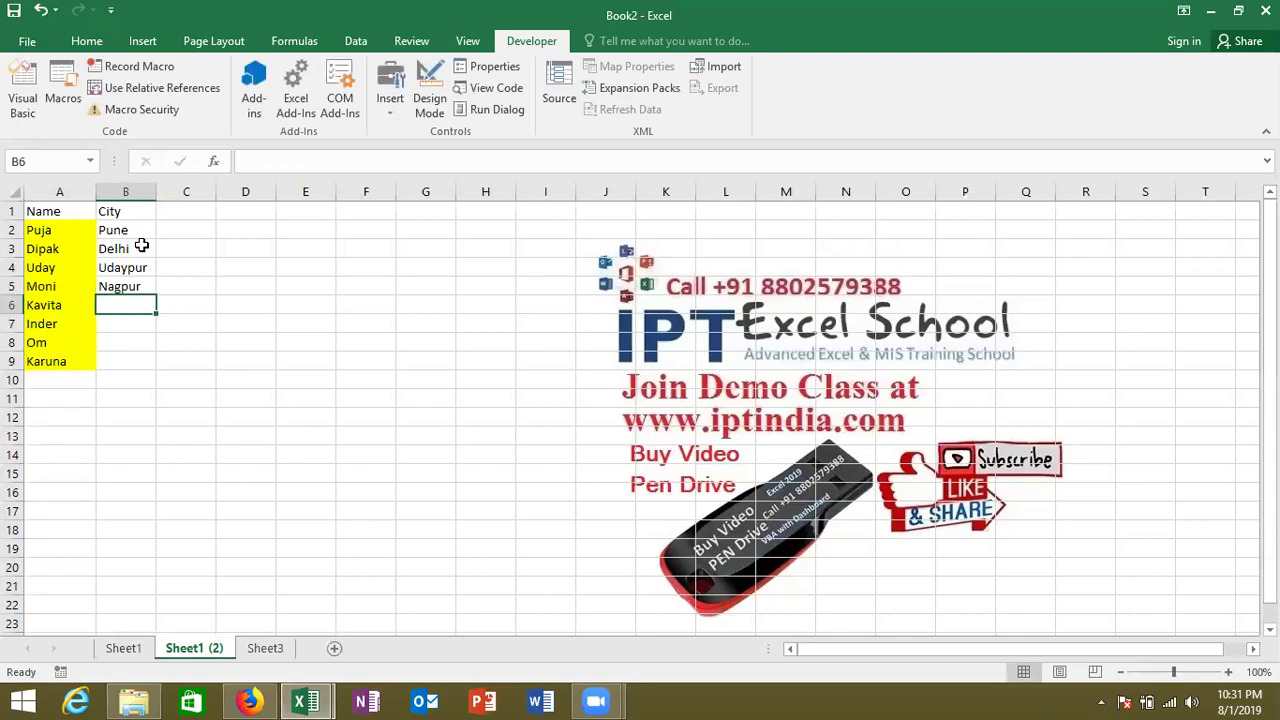
{"action": "key", "text": "Right"}
{"action": "key", "text": "Right"}
{"action": "key", "text": "Right"}
{"action": "key", "text": "Right"}
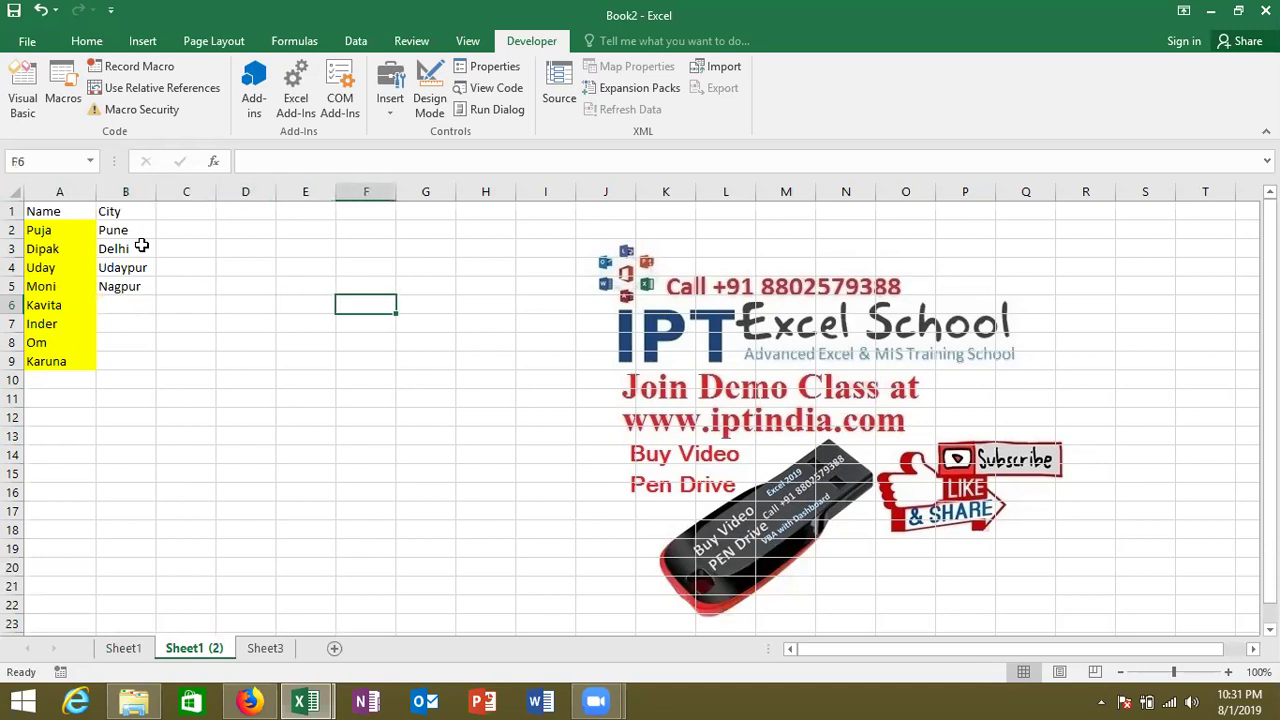
Enter the headers Name in F1 and City in G1
{"action": "key", "text": "Up"}
{"action": "key", "text": "Up"}
{"action": "key", "text": "Up"}
{"action": "key", "text": "Up"}
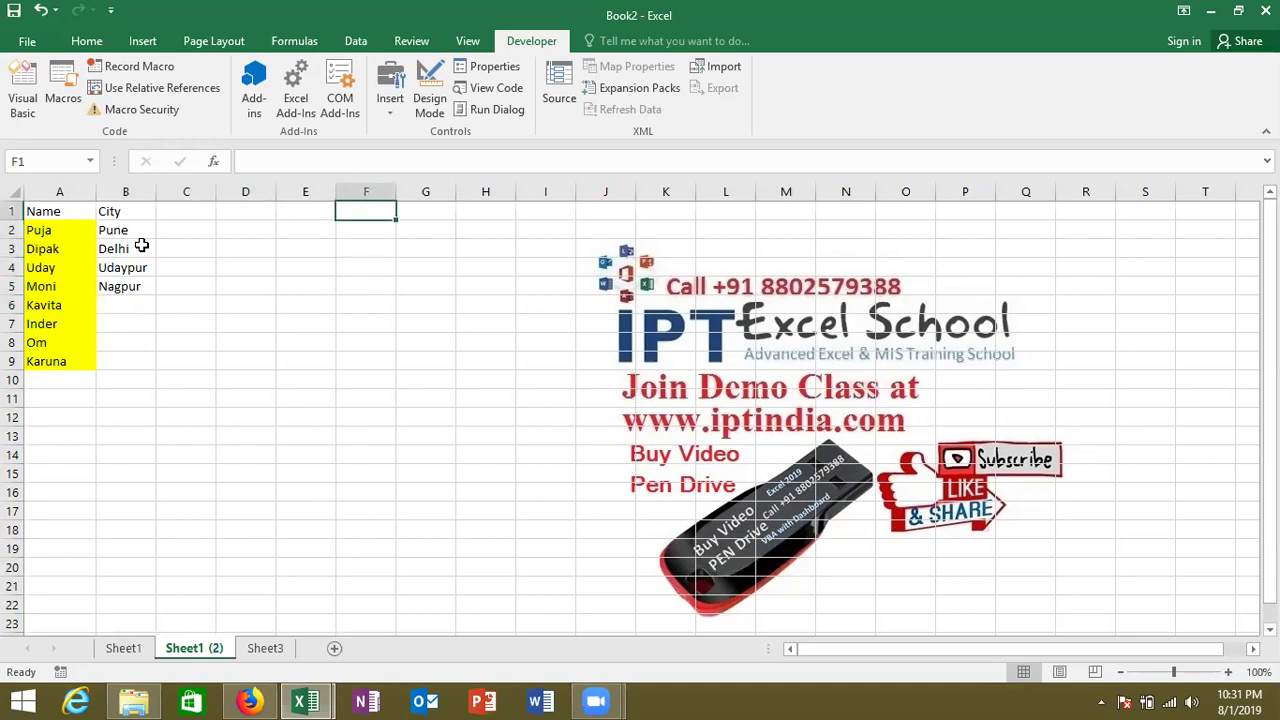
{"action": "type", "text": "Name"}
{"action": "key", "text": "Tab"}
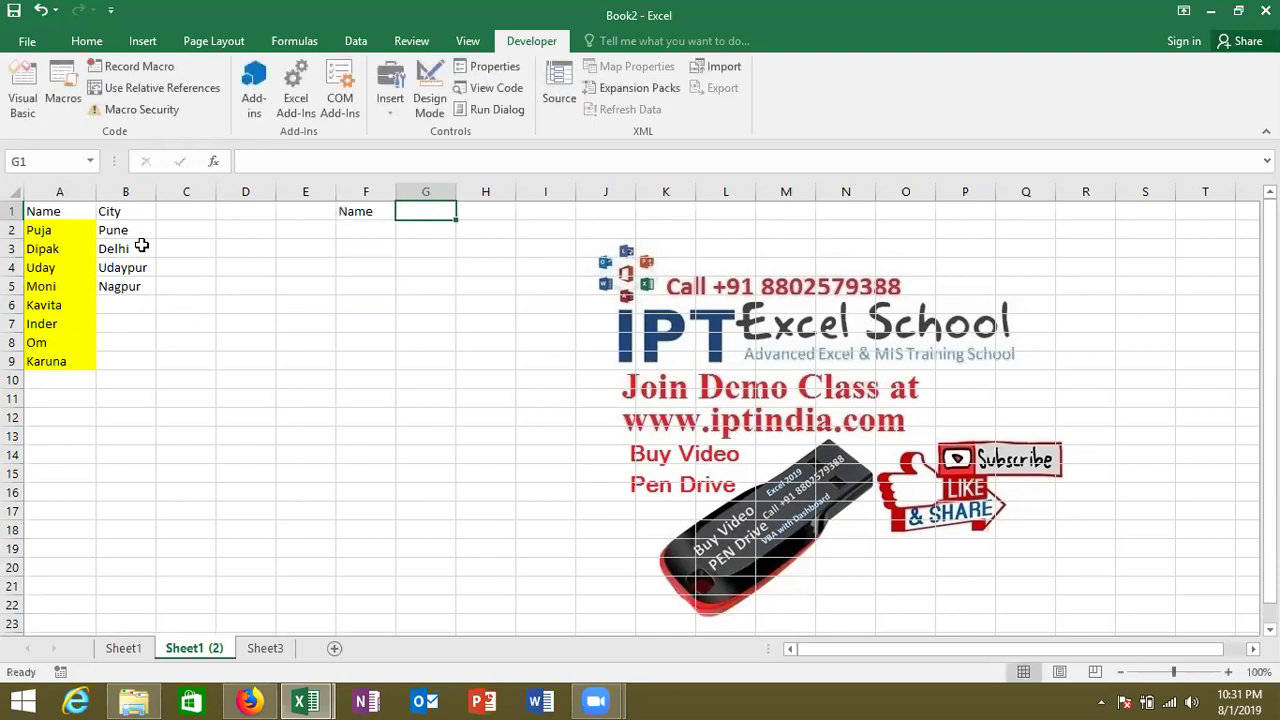
{"action": "type", "text": "City"}
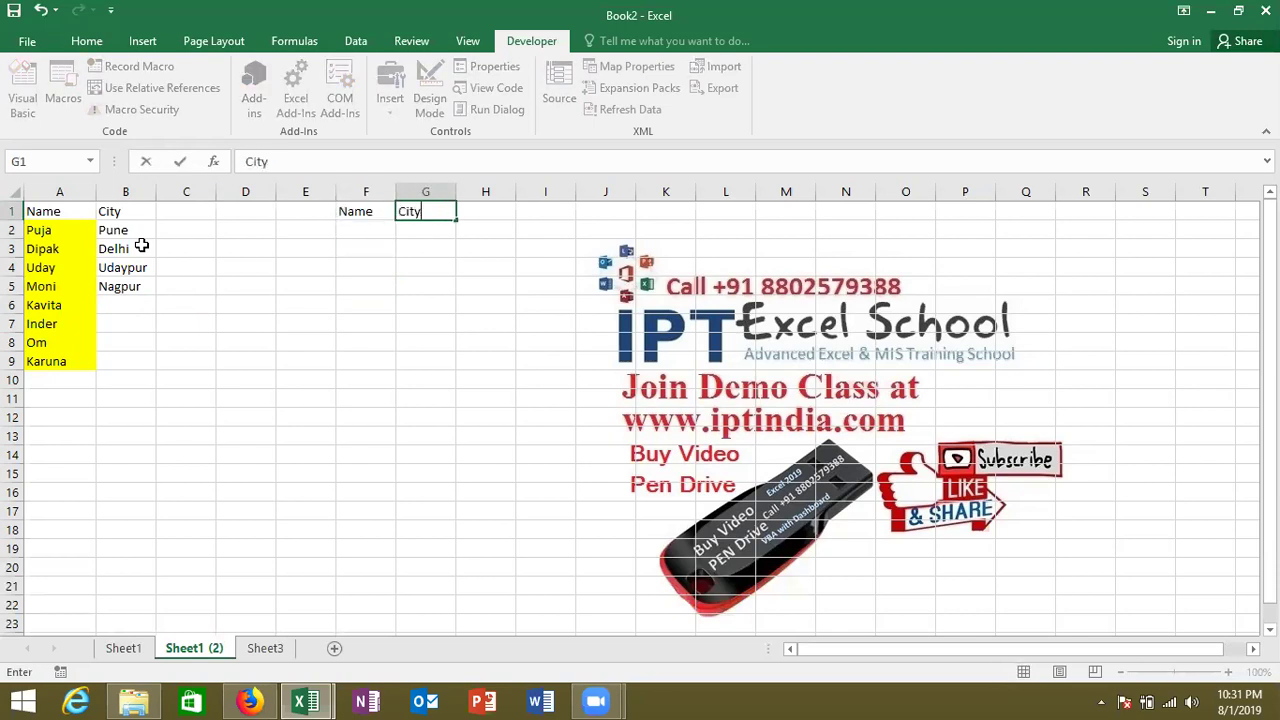
{"action": "key", "text": "Return"}
{"action": "key", "text": "Return"}
{"action": "key", "text": "Return"}
{"action": "key", "text": "Return"}
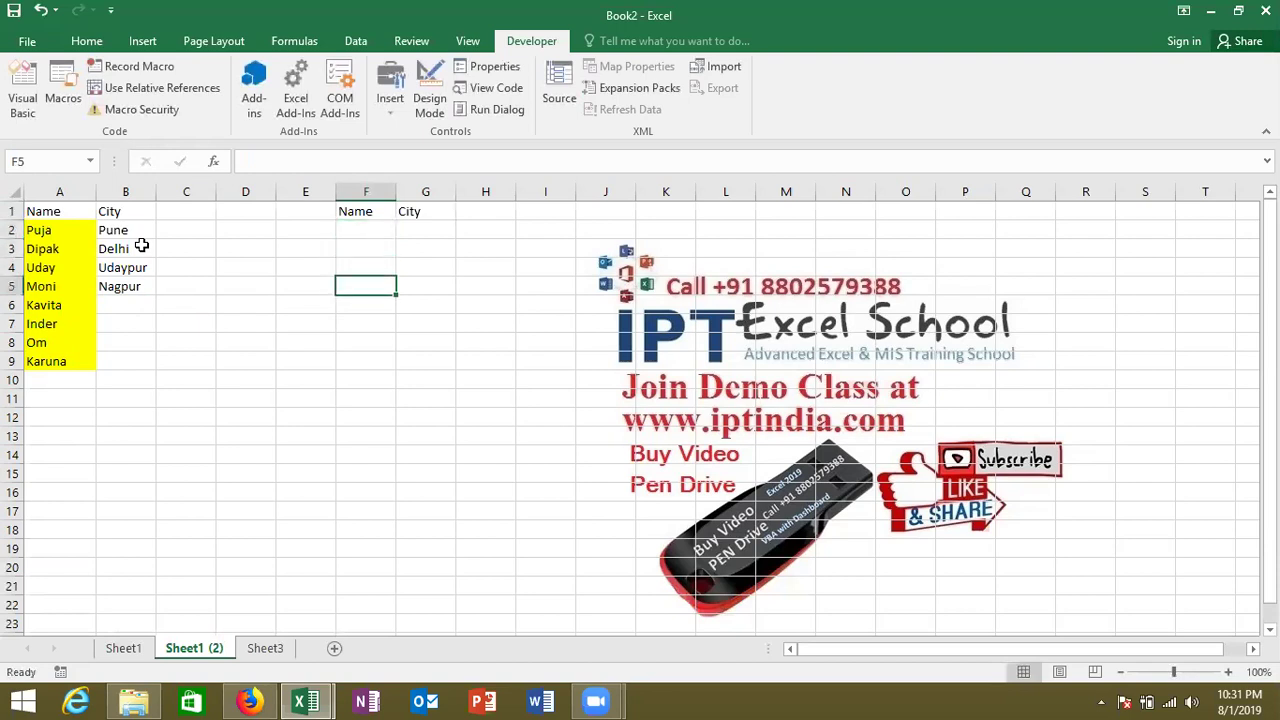
Copy Puja from A2 into F2
{"action": "key", "text": "Up"}
{"action": "key", "text": "Up"}
{"action": "key", "text": "Up"}
{"action": "key", "text": "Left"}
{"action": "key", "text": "Left"}
{"action": "key", "text": "Left"}
{"action": "key", "text": "Left"}
{"action": "key", "text": "Left"}
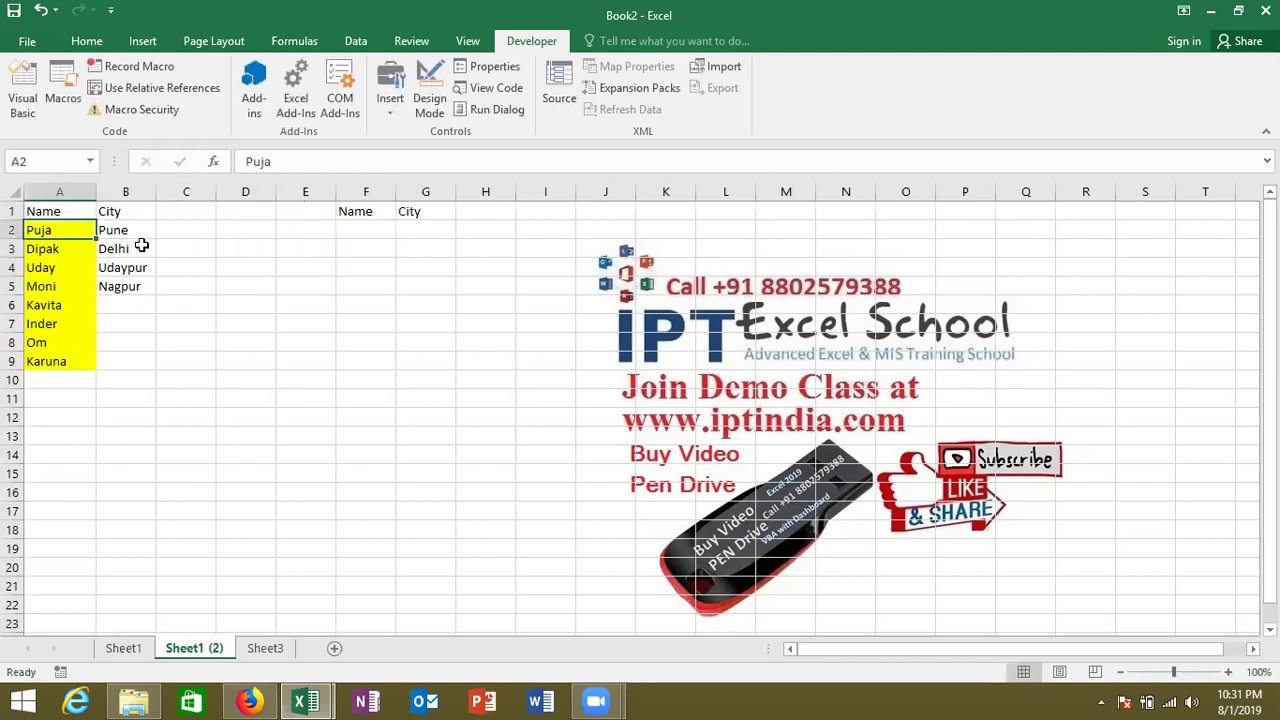
{"action": "key", "text": "ctrl+c"}
{"action": "key", "text": "Right"}
{"action": "key", "text": "Right"}
{"action": "key", "text": "Right"}
{"action": "key", "text": "Right"}
{"action": "key", "text": "Right"}
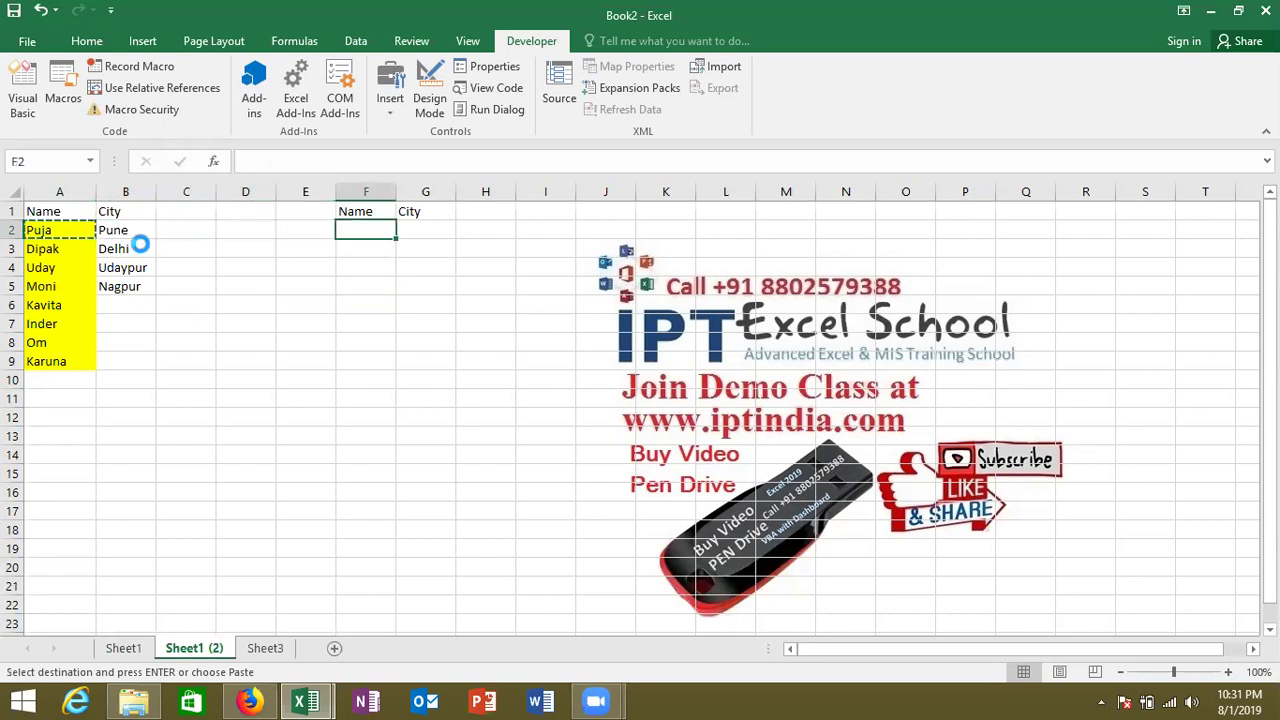
{"action": "key", "text": "ctrl+v"}
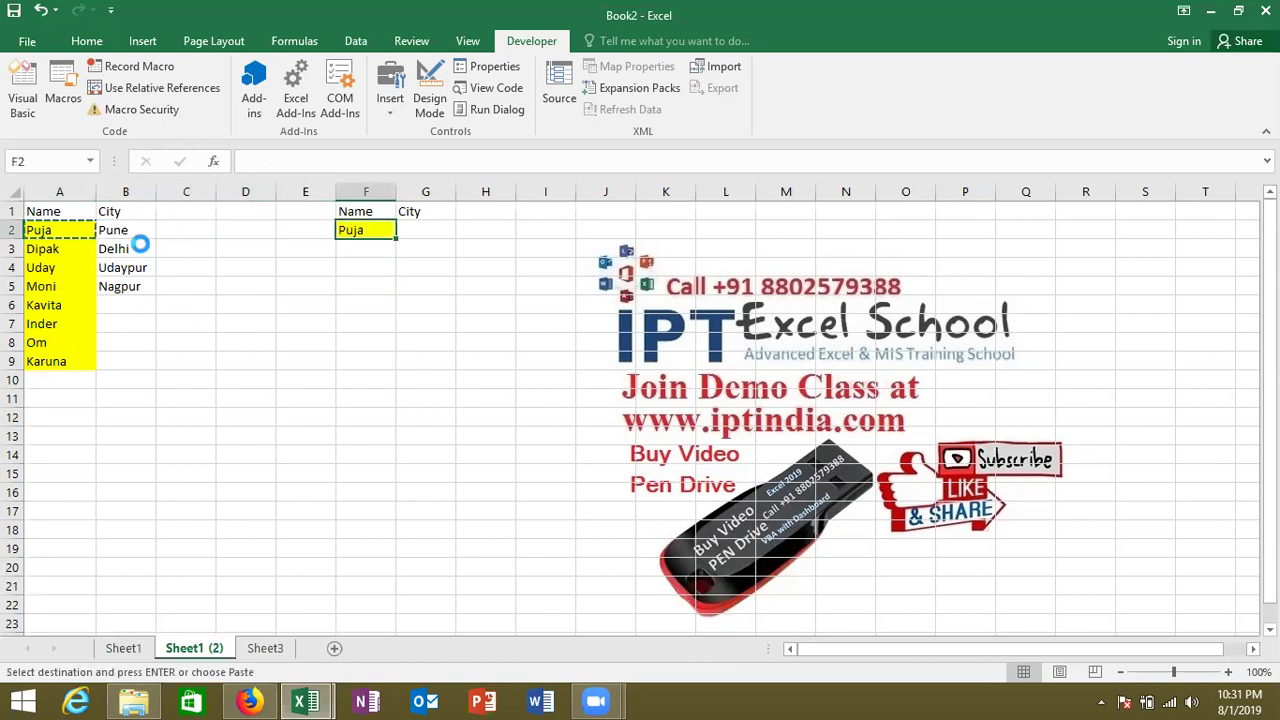
Copy the four cities from B2:B5 into G2:G5
{"action": "key", "text": "Left"}
{"action": "key", "text": "Left"}
{"action": "key", "text": "Left"}
{"action": "key", "text": "Left"}
{"action": "key", "text": "shift+Down"}
{"action": "key", "text": "shift+Down"}
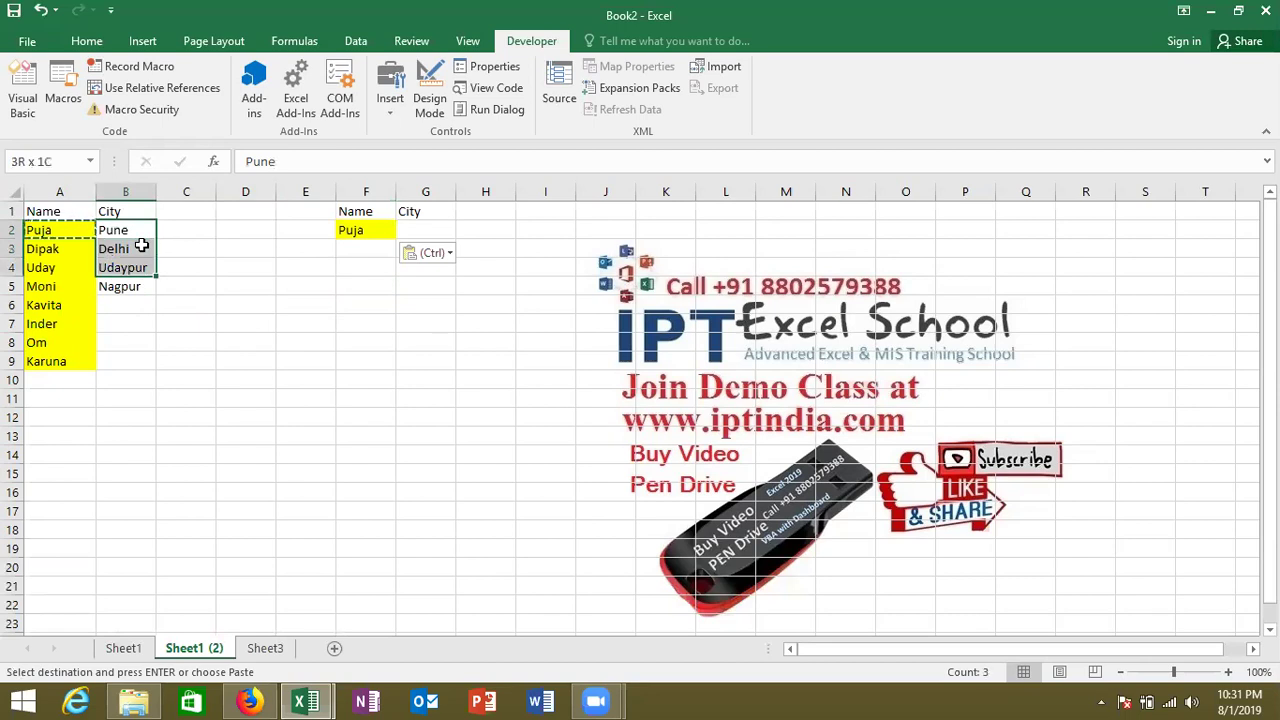
{"action": "key", "text": "shift+Down"}
{"action": "key", "text": "ctrl+c"}
{"action": "key", "text": "Right"}
{"action": "key", "text": "Right"}
{"action": "key", "text": "Right"}
{"action": "key", "text": "Right"}
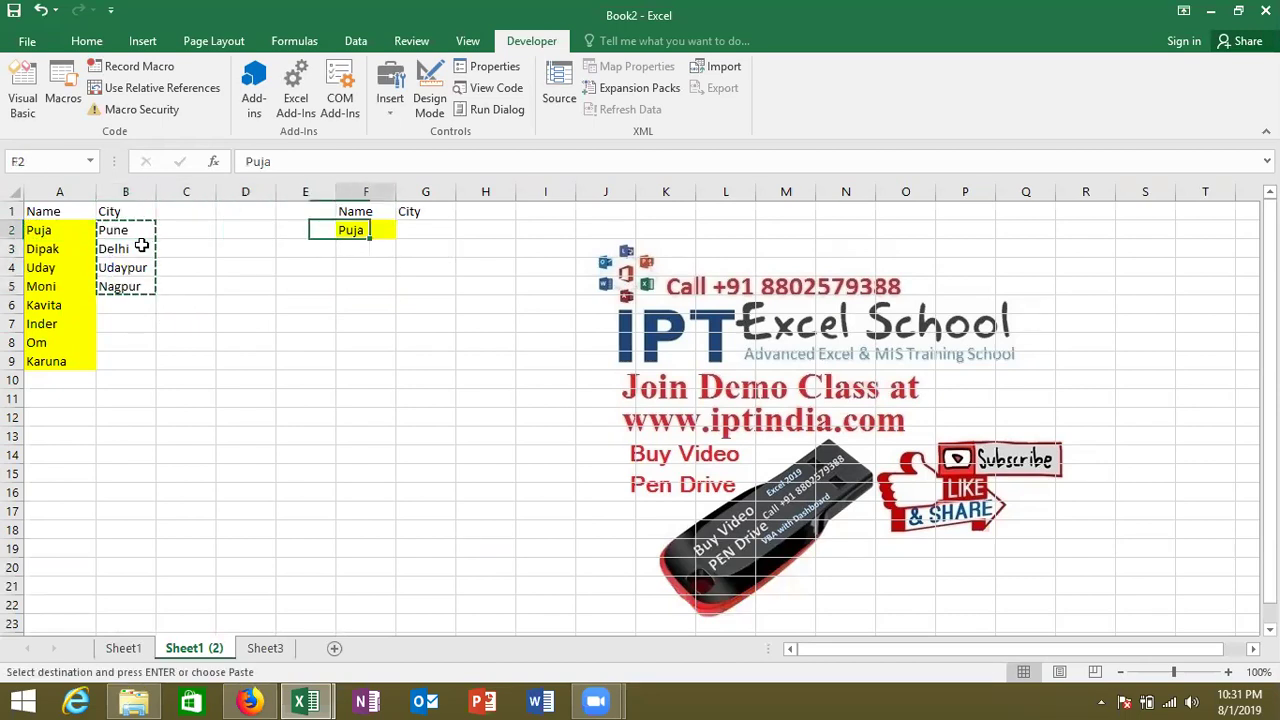
{"action": "key", "text": "Right"}
{"action": "key", "text": "ctrl+v"}
{"action": "key", "text": "Down"}
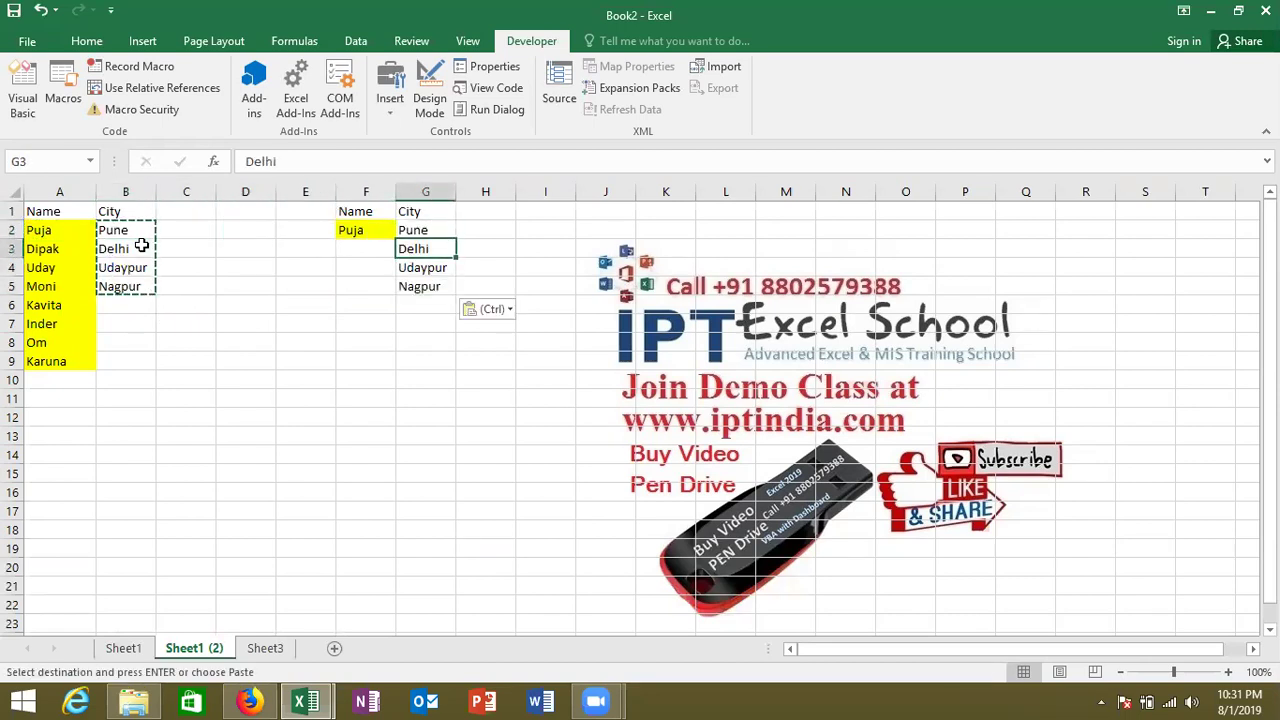
{"action": "key", "text": "Left"}
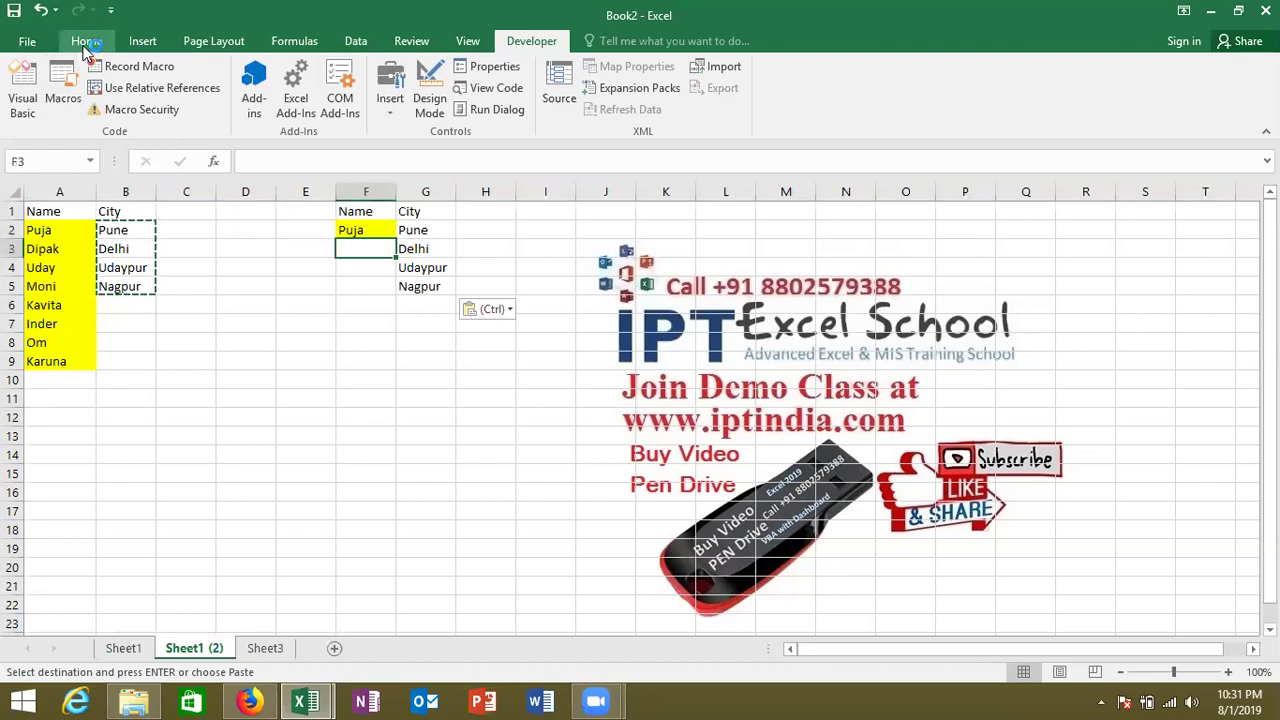
Clear Puja's yellow fill in F2 with Format Painter and fill it down to F5
{"action": "left_click", "coordinate": [88, 42]}
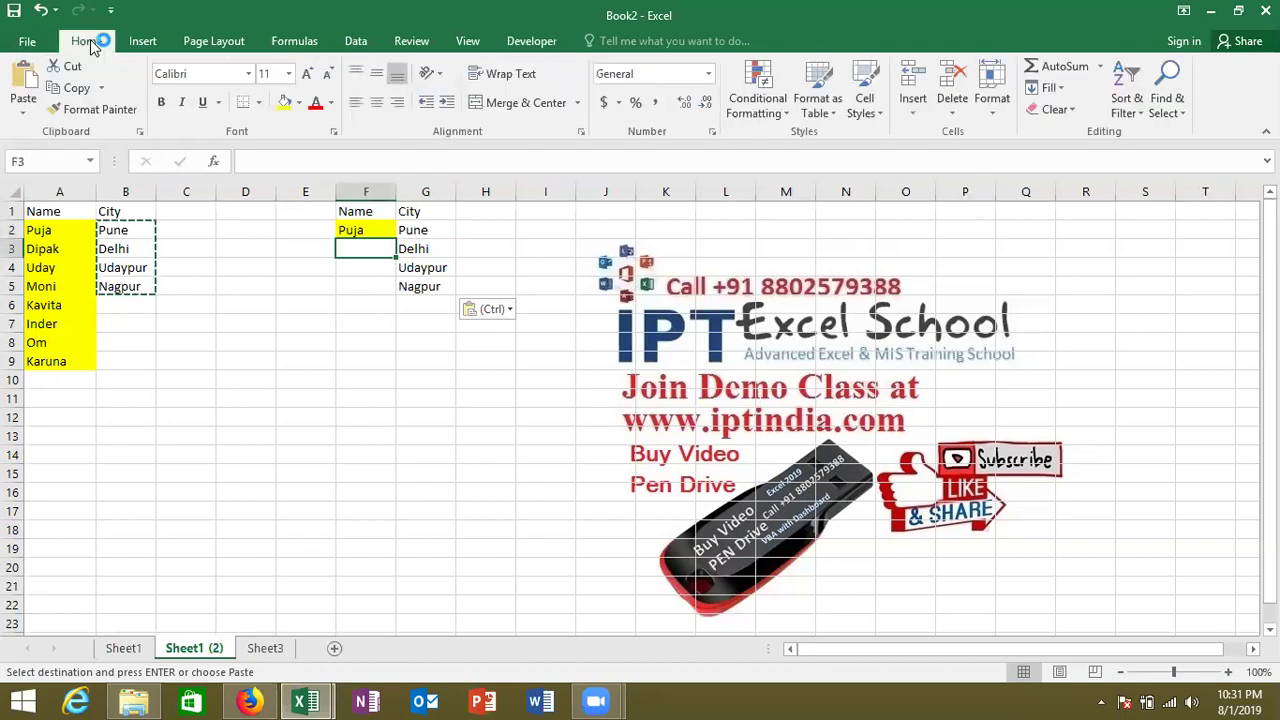
{"action": "left_click", "coordinate": [92, 109]}
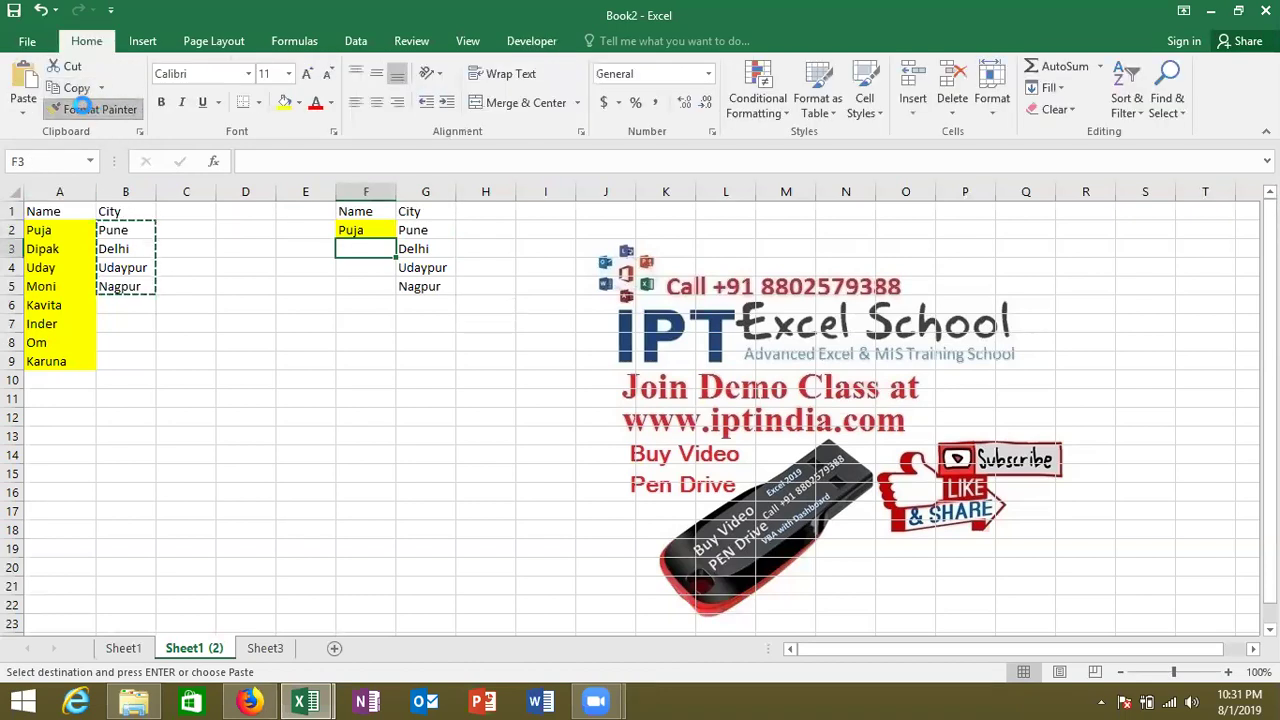
{"action": "left_click", "coordinate": [350, 228]}
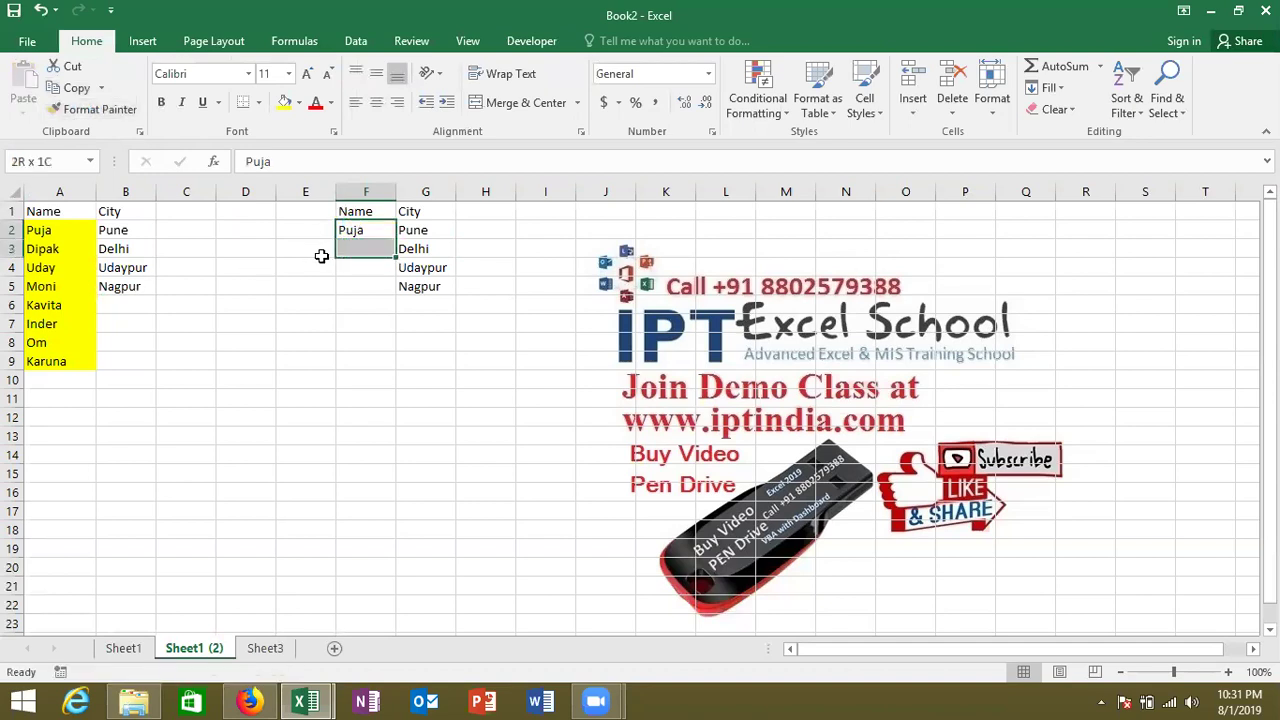
{"action": "key", "text": "shift+Down"}
{"action": "key", "text": "shift+Down"}
{"action": "key", "text": "shift+Down"}
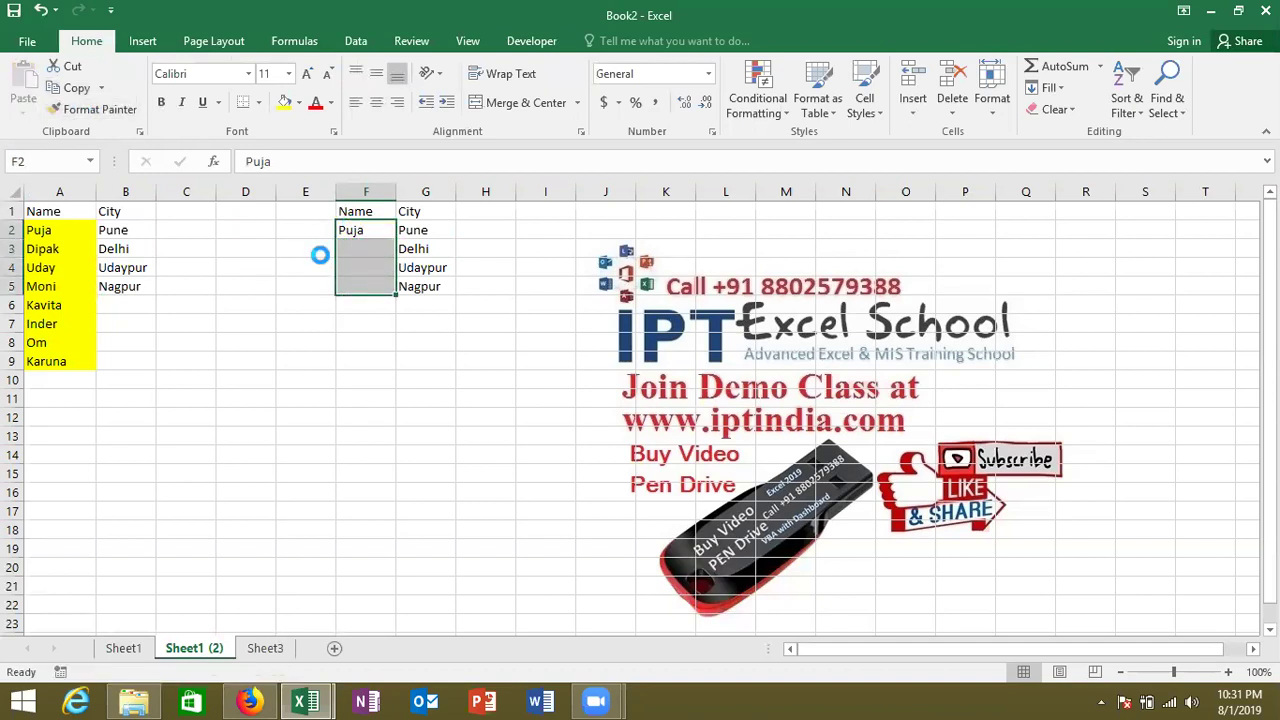
{"action": "key", "text": "ctrl+d"}
Look over the source names and cities, then switch to the Power BI window
{"action": "left_click", "coordinate": [320, 256]}
{"action": "key", "text": "Left"}
{"action": "key", "text": "Left"}
{"action": "key", "text": "Left"}
{"action": "key", "text": "Left"}
{"action": "key", "text": "Right"}
{"action": "key", "text": "Right"}
{"action": "key", "text": "Left"}
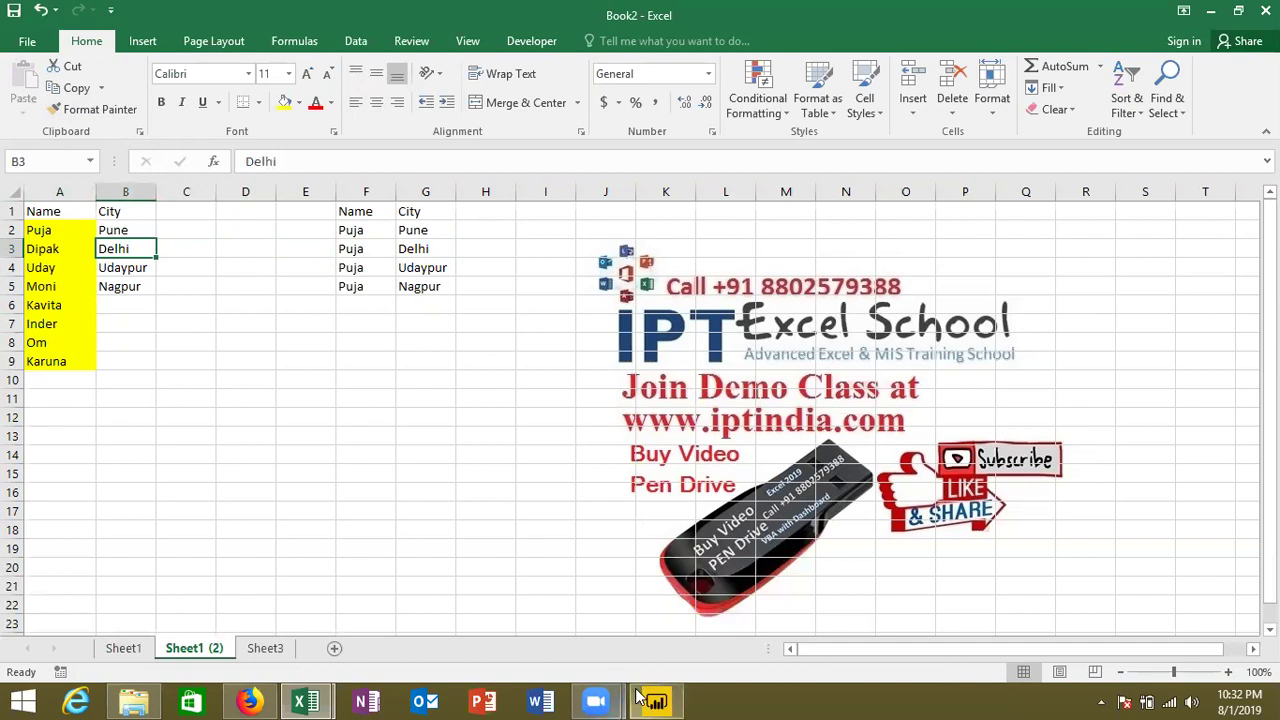
{"action": "left_click", "coordinate": [657, 700]}
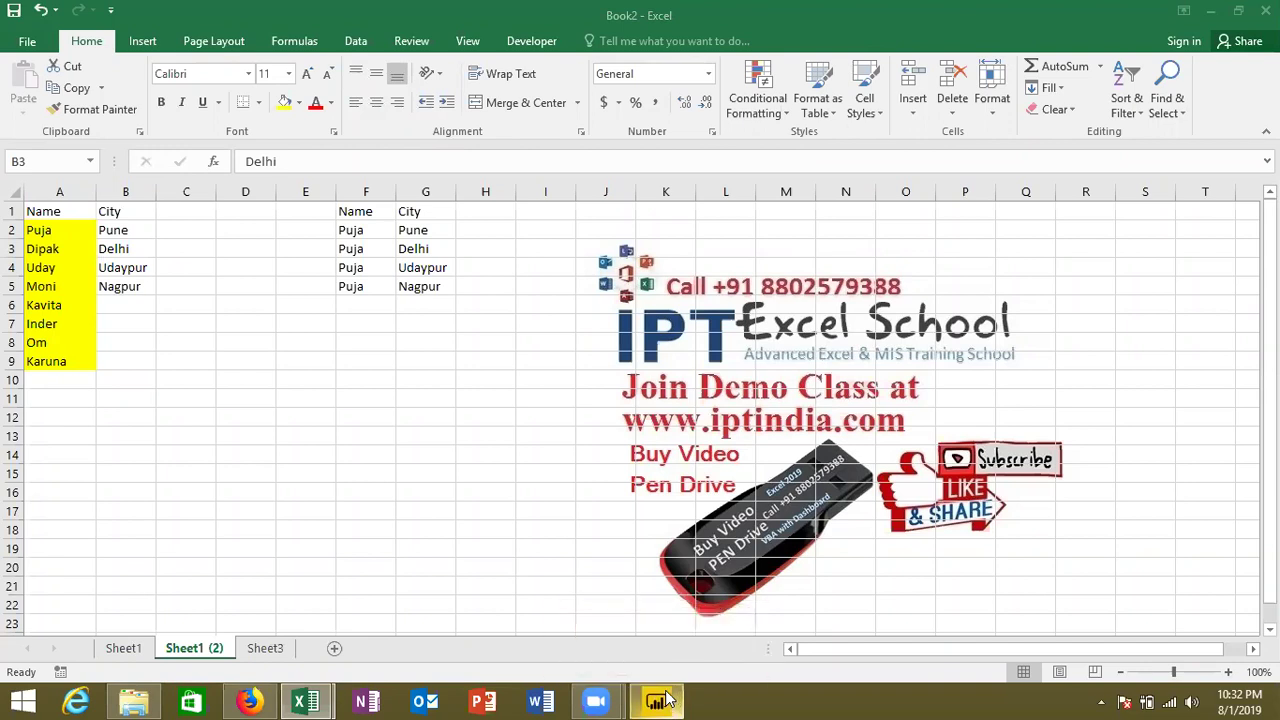
Close the Power BI Desktop window from its taskbar icon
{"action": "left_click", "coordinate": [665, 700]}
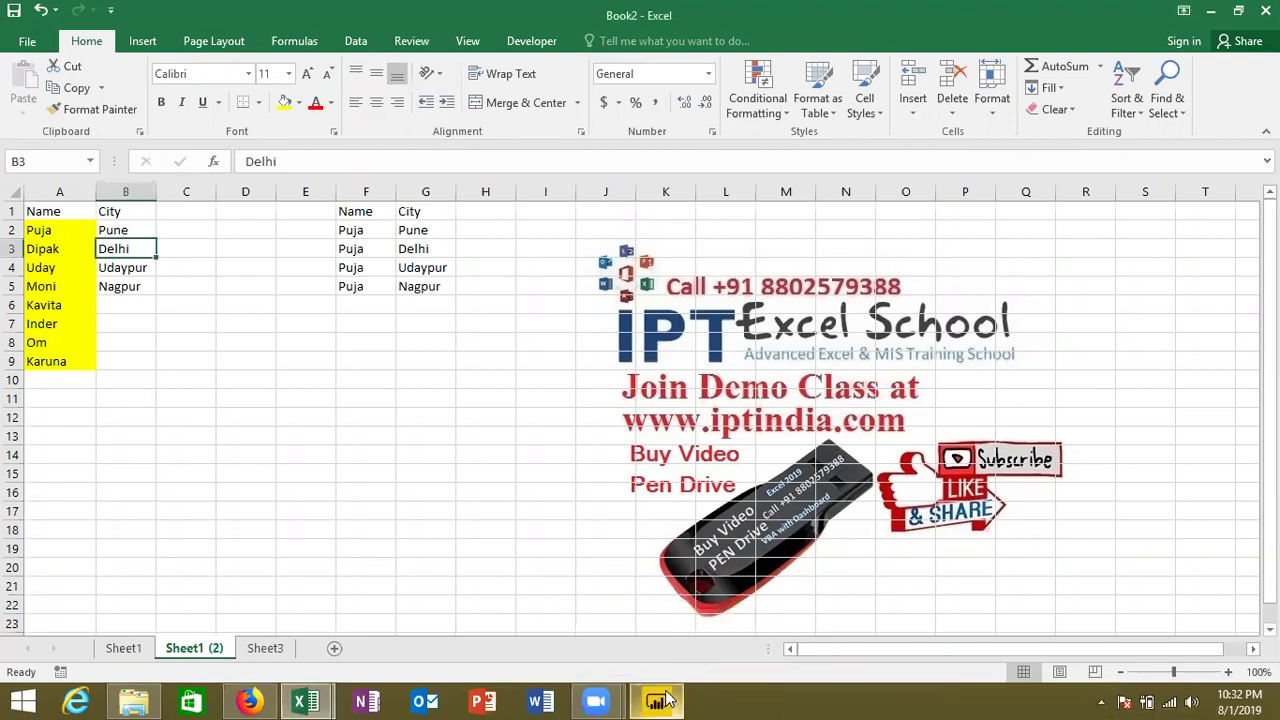
{"action": "left_click", "coordinate": [668, 700]}
{"action": "right_click", "coordinate": [665, 700]}
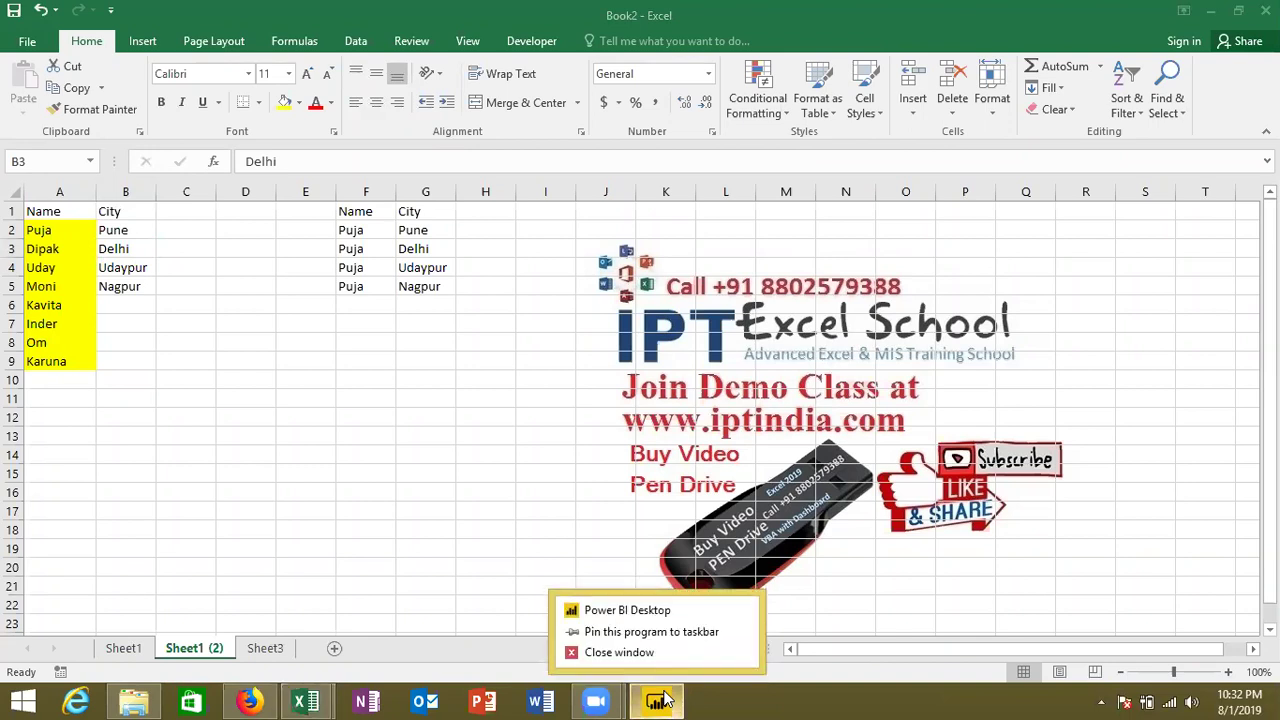
{"action": "left_click", "coordinate": [645, 653]}
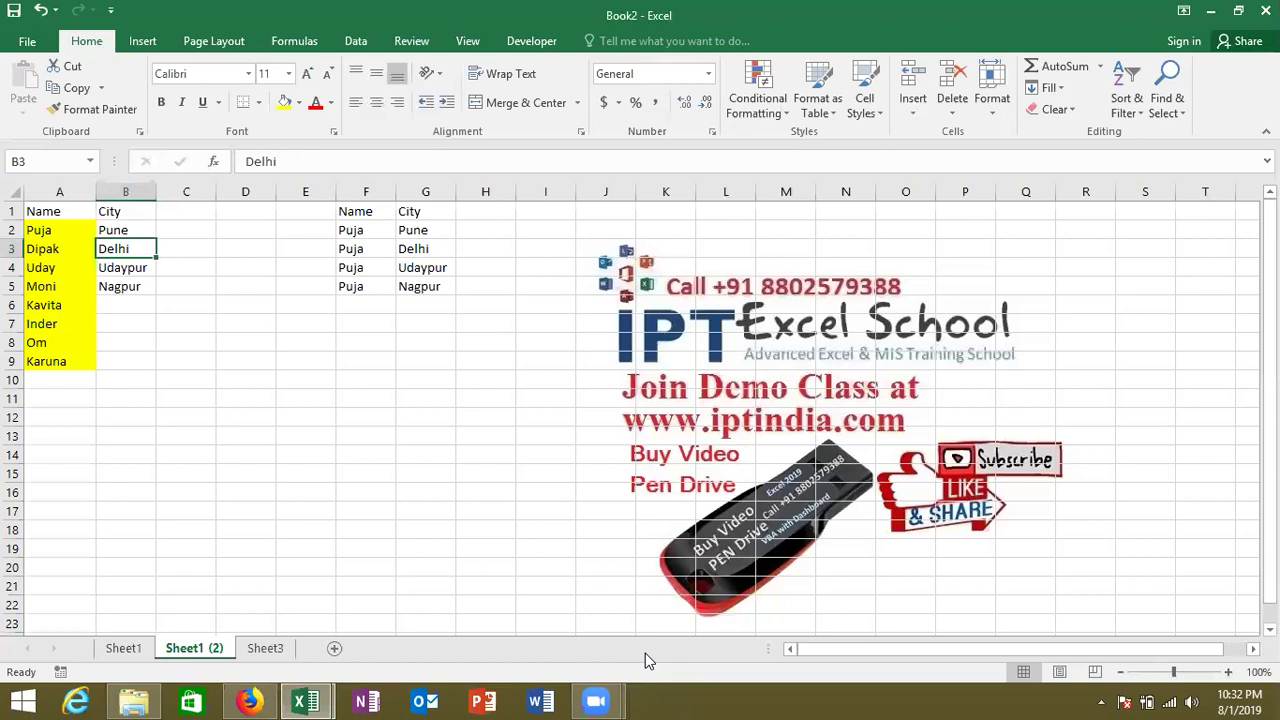
Delete the Puja-city pairs in F2:G5, keeping the F1:G1 headers
{"action": "left_click", "coordinate": [370, 450]}
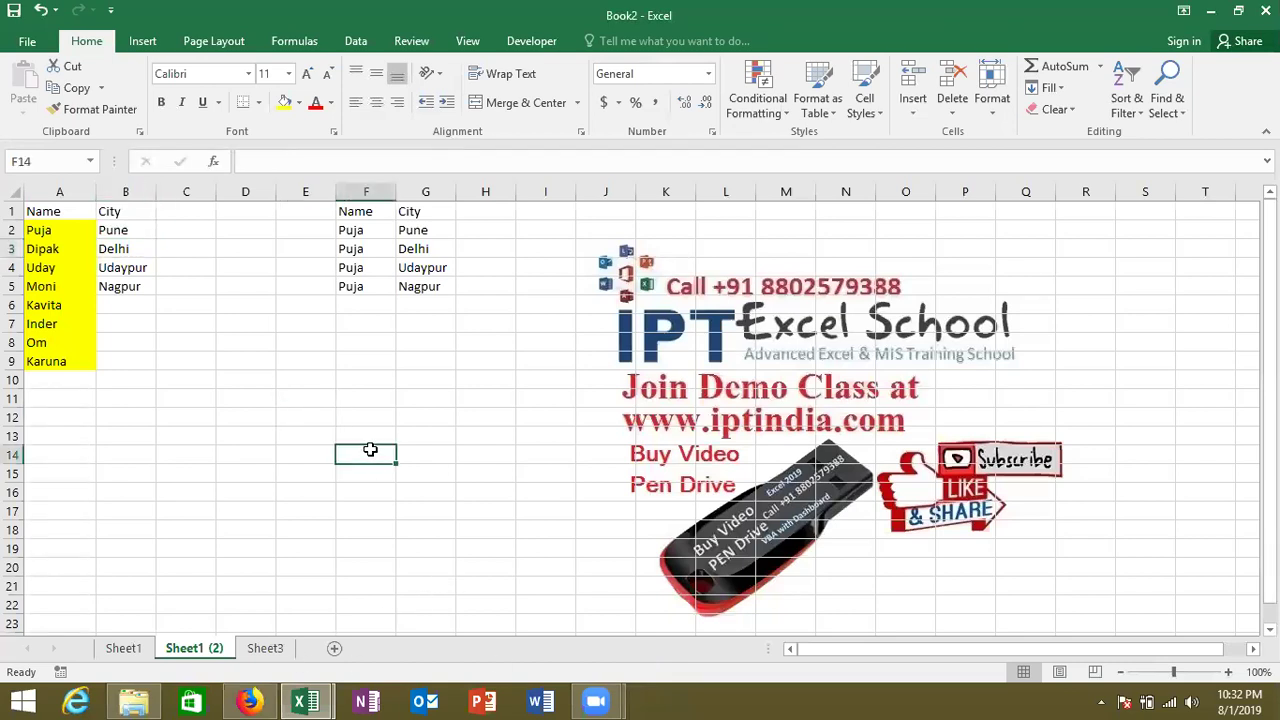
{"action": "left_click", "coordinate": [365, 343]}
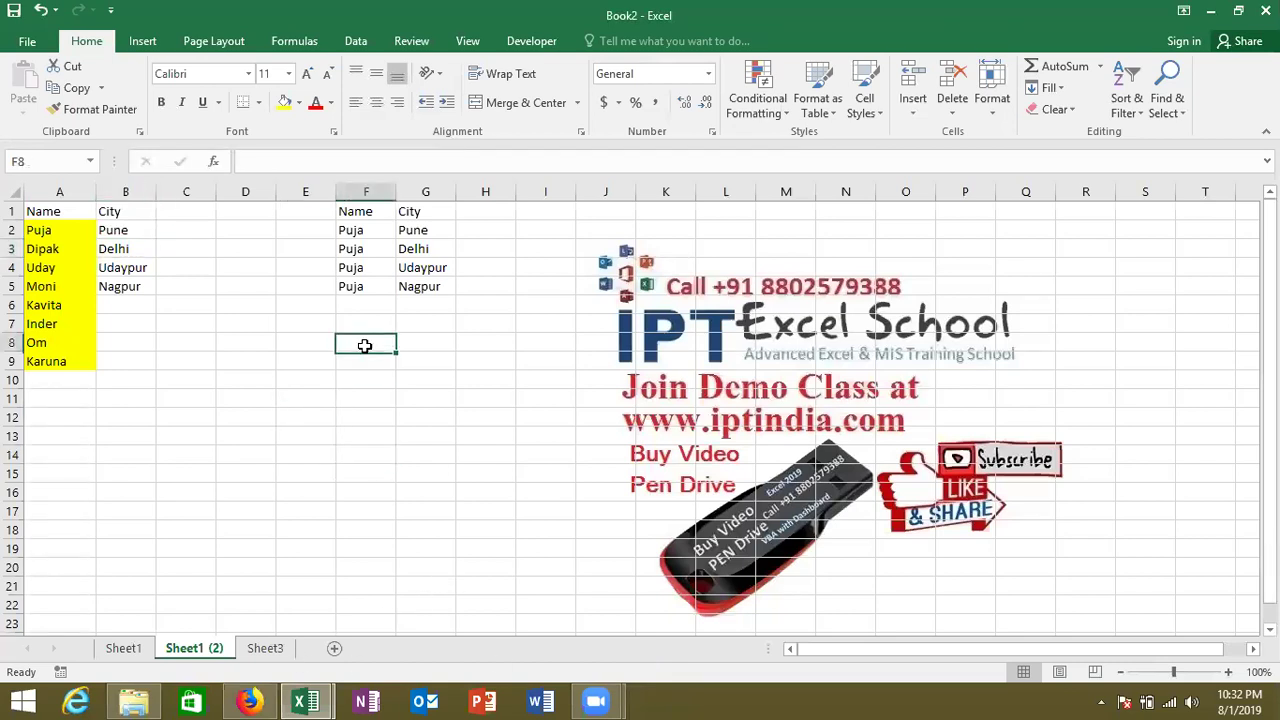
{"action": "left_click", "coordinate": [305, 218]}
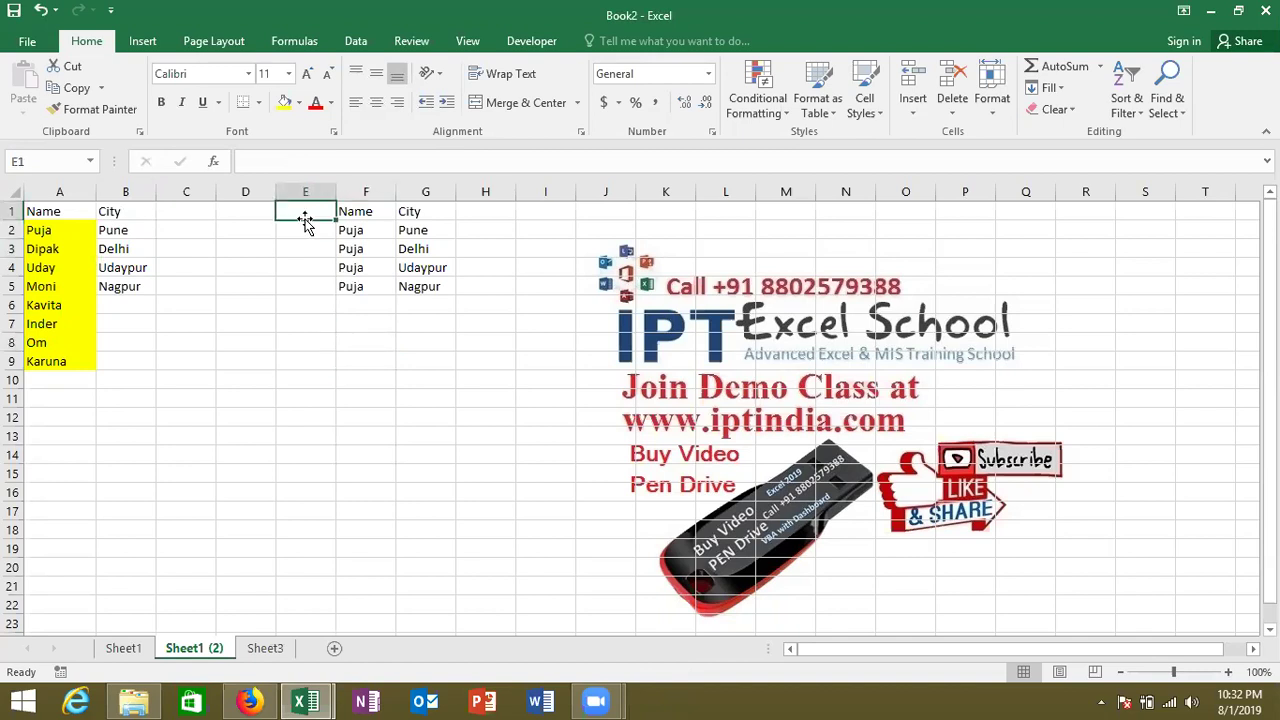
{"action": "key", "text": "Right"}
{"action": "key", "text": "Right"}
{"action": "key", "text": "Down"}
{"action": "key", "text": "Left"}
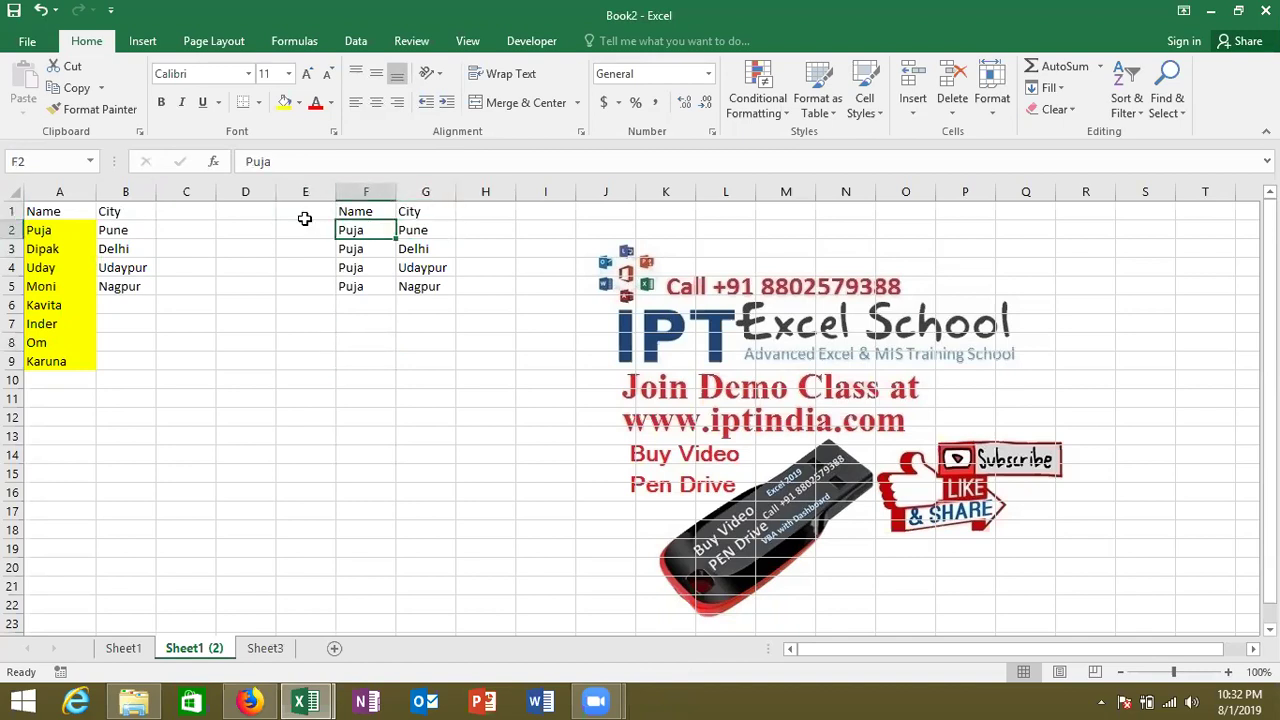
{"action": "key", "text": "shift+Right"}
{"action": "key", "text": "shift+Down"}
{"action": "key", "text": "shift+Down"}
{"action": "key", "text": "shift+Down"}
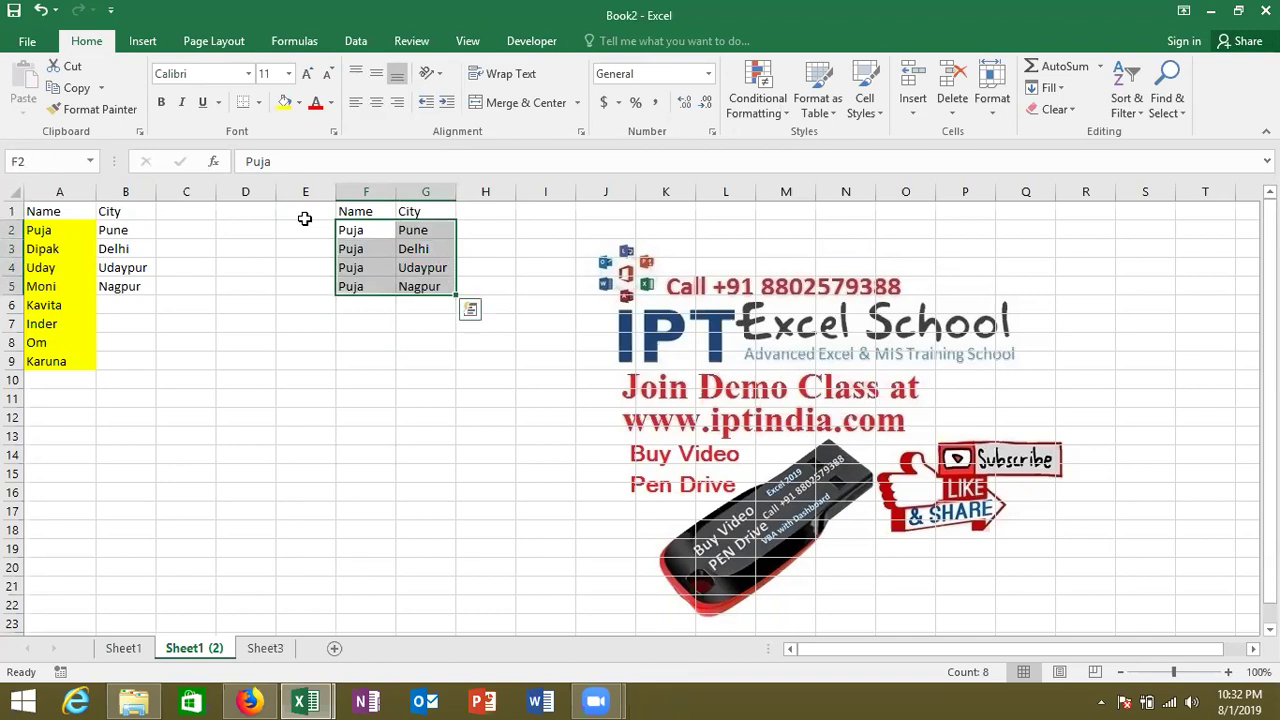
{"action": "key", "text": "Delete"}
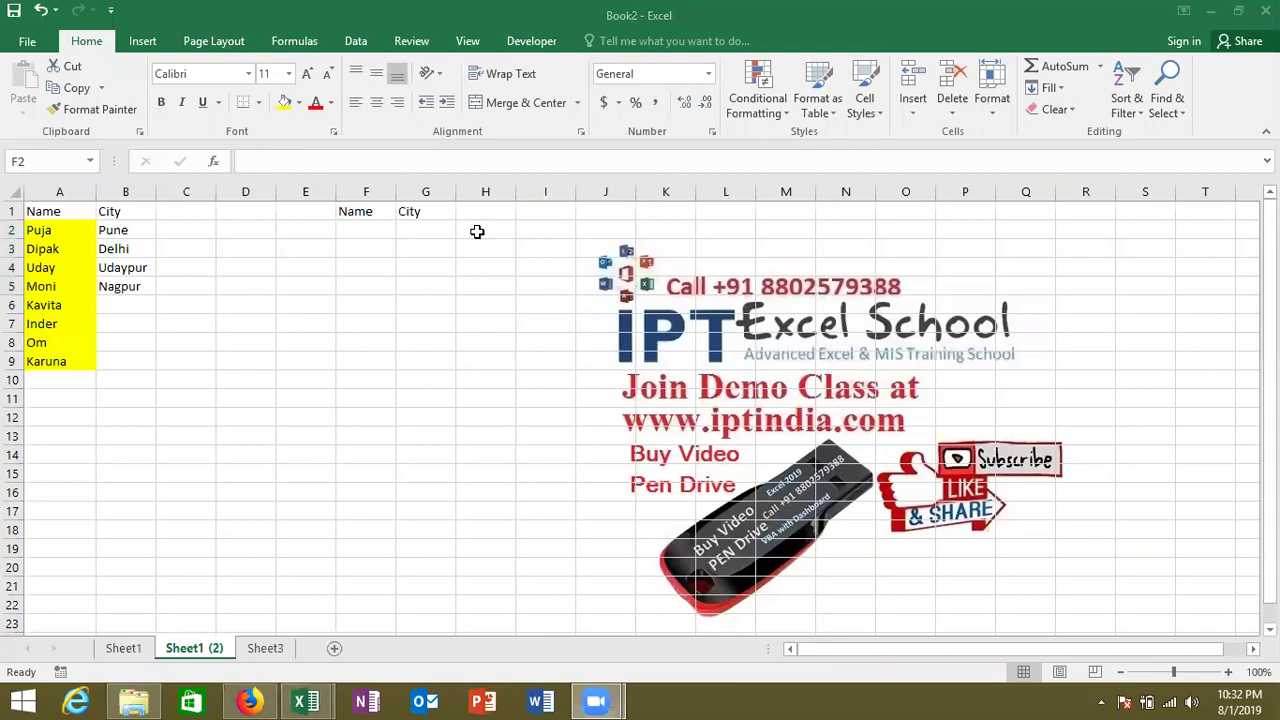
{"action": "left_click", "coordinate": [312, 228]}
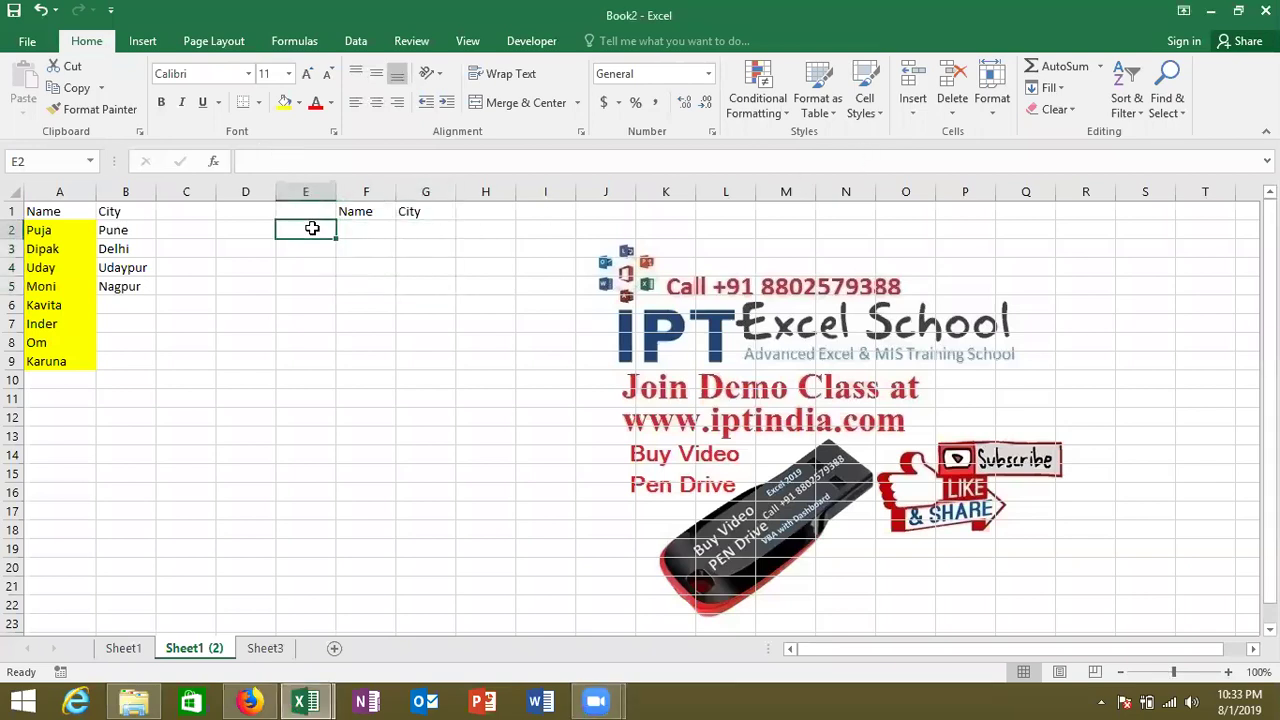
Add the header Sr in E1 and the serial 1 below it
{"action": "key", "text": "Up"}
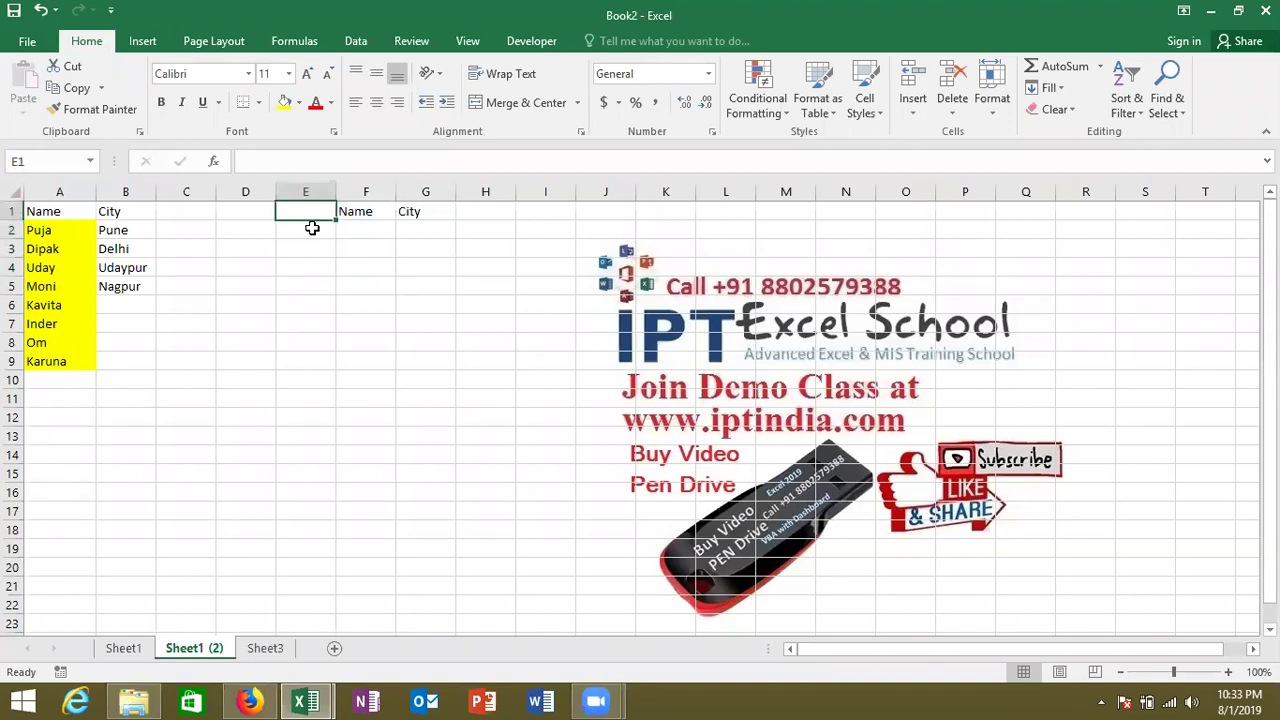
{"action": "type", "text": "Sr"}
{"action": "key", "text": "Return"}
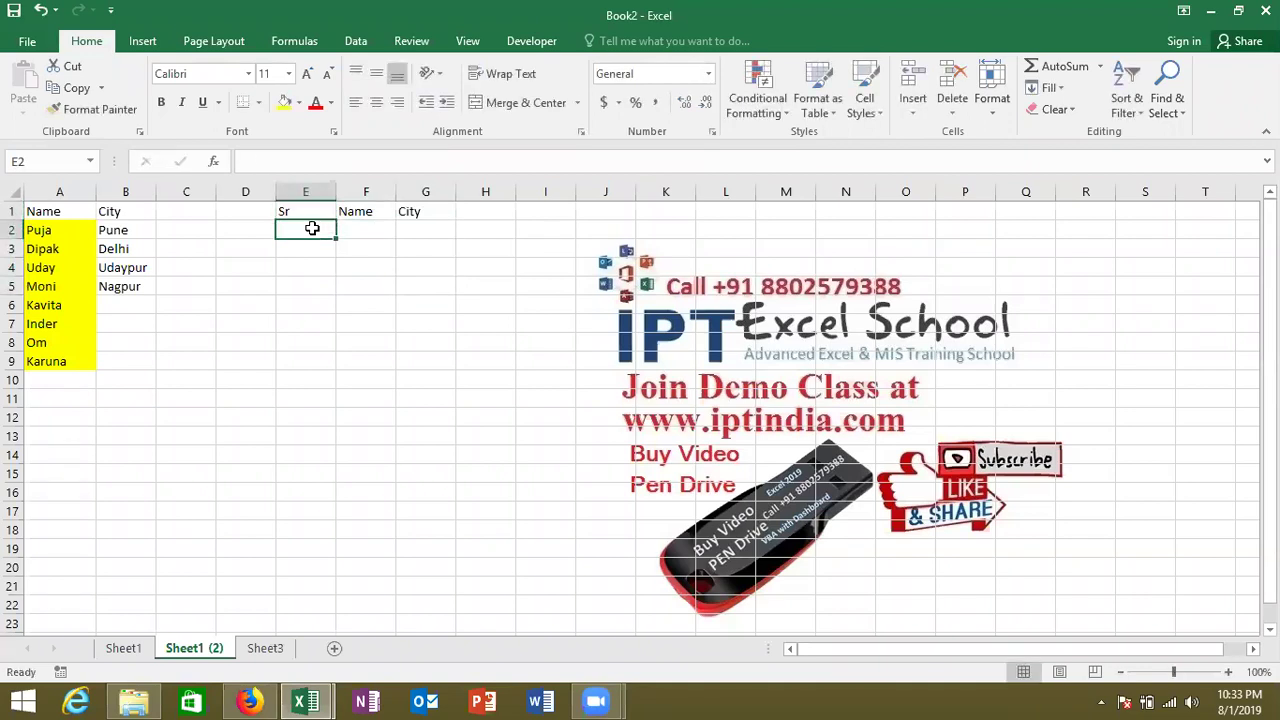
{"action": "type", "text": "1"}
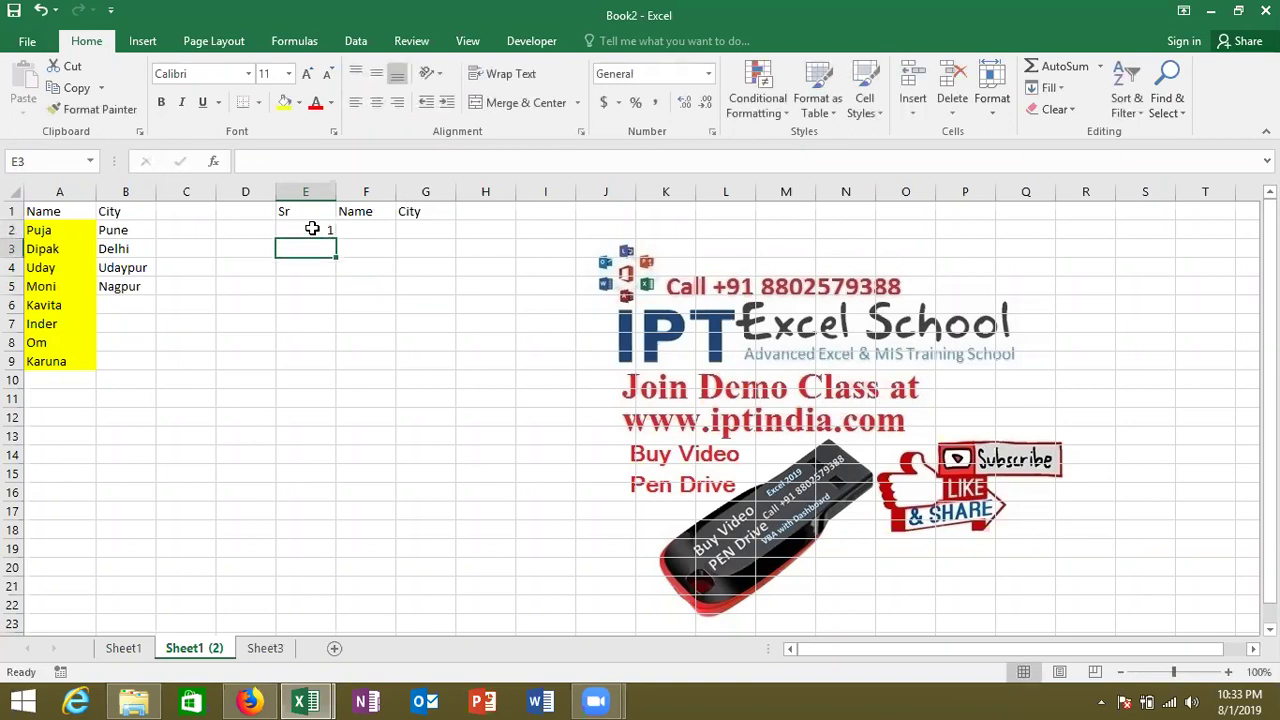
Begin the serial formula =IF(COUNTIF(E2:E2,E2) in E3
{"action": "type", "text": "="}
{"action": "type", "text": "if"}
{"action": "key", "text": "Tab"}
{"action": "type", "text": "co"}
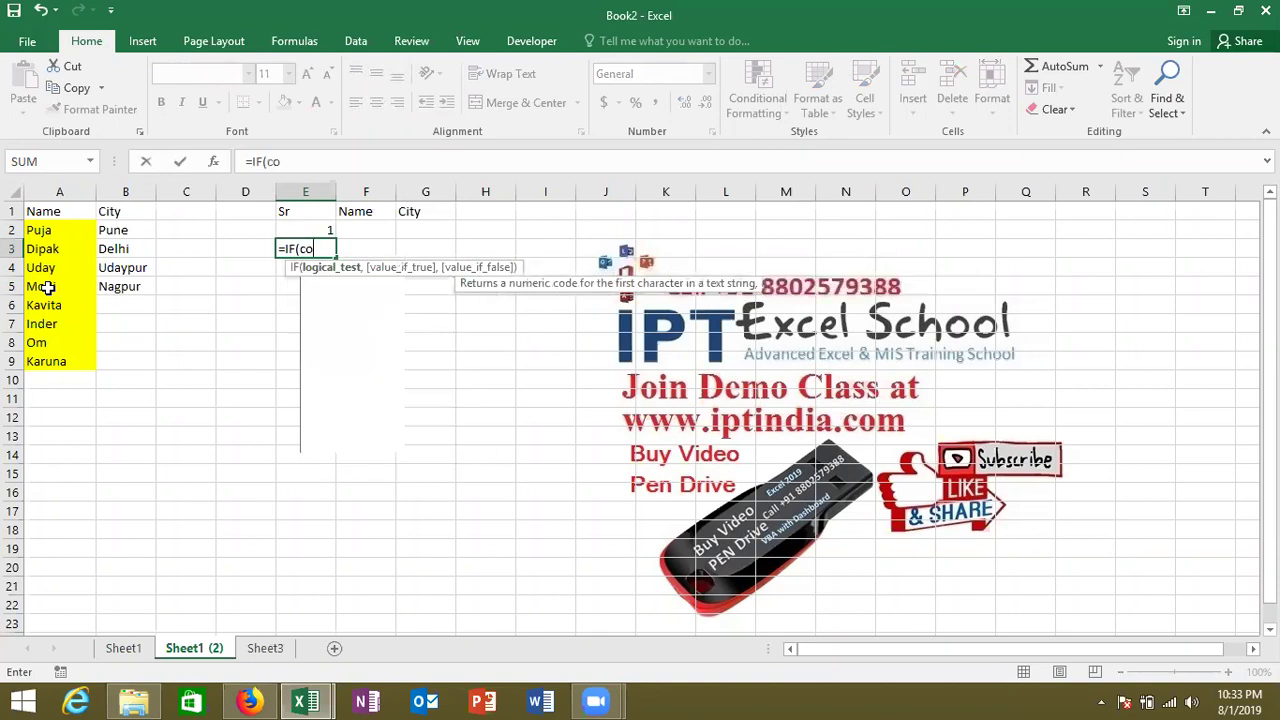
{"action": "type", "text": "u"}
{"action": "key", "text": "Down"}
{"action": "key", "text": "Down"}
{"action": "key", "text": "Down"}
{"action": "key", "text": "Tab"}
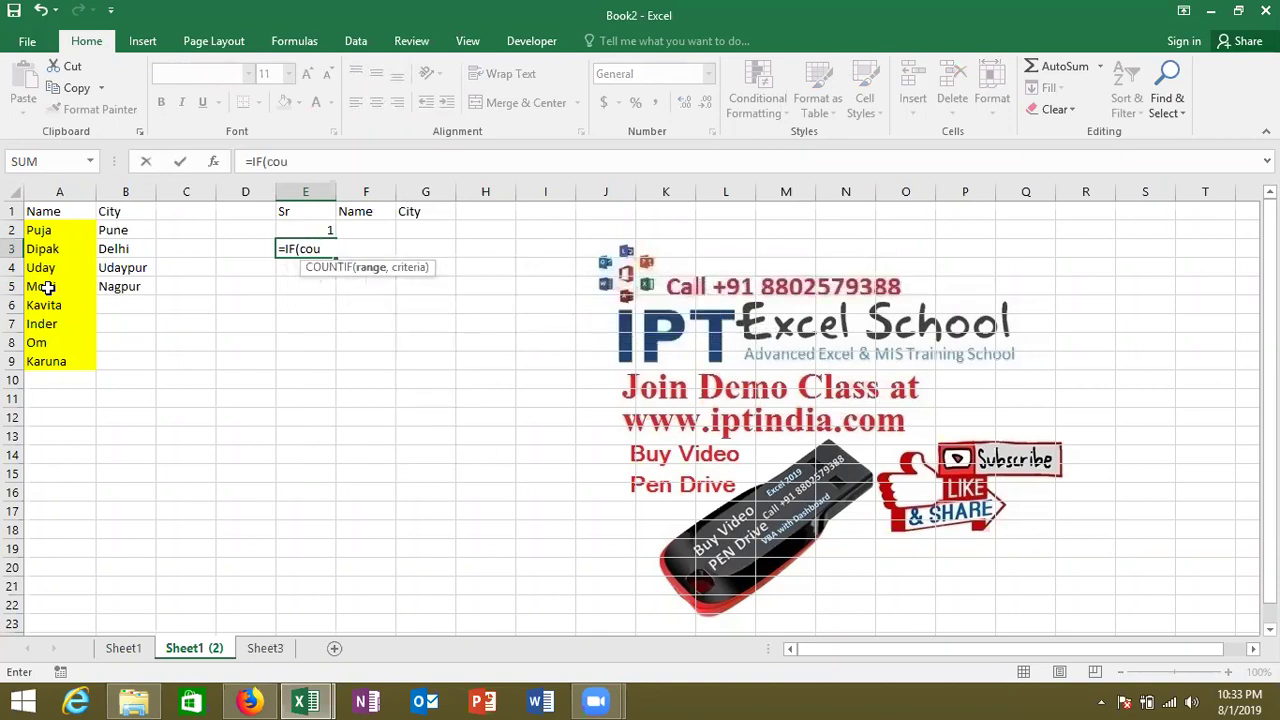
{"action": "key", "text": "Up"}
{"action": "key", "text": "F8"}
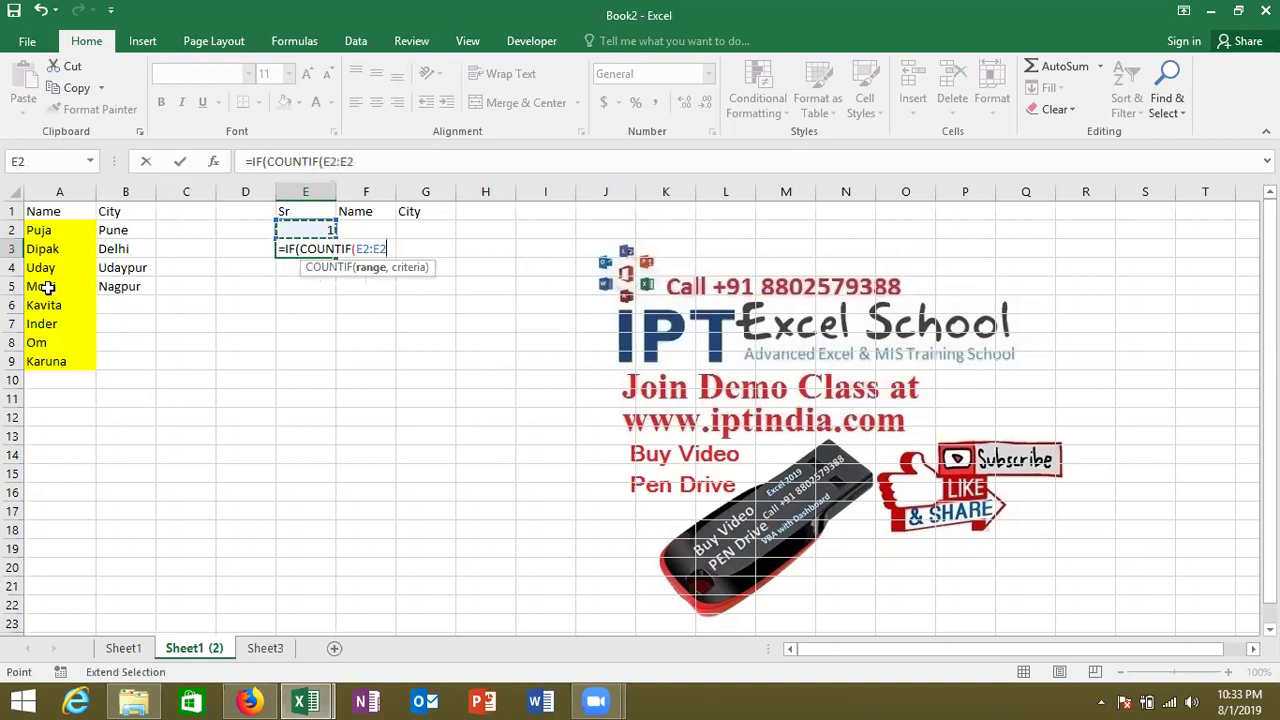
{"action": "key", "text": "F8"}
{"action": "type", "text": ","}
{"action": "key", "text": "Up"}
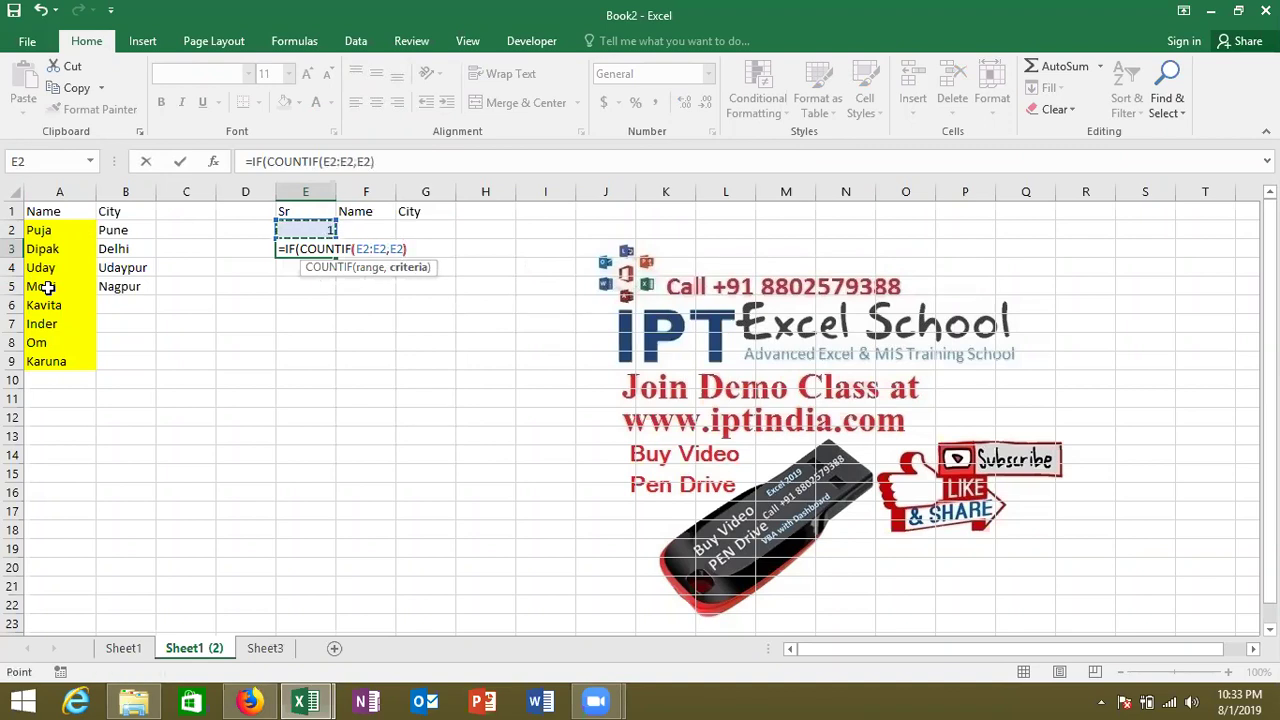
{"action": "type", "text": ")"}
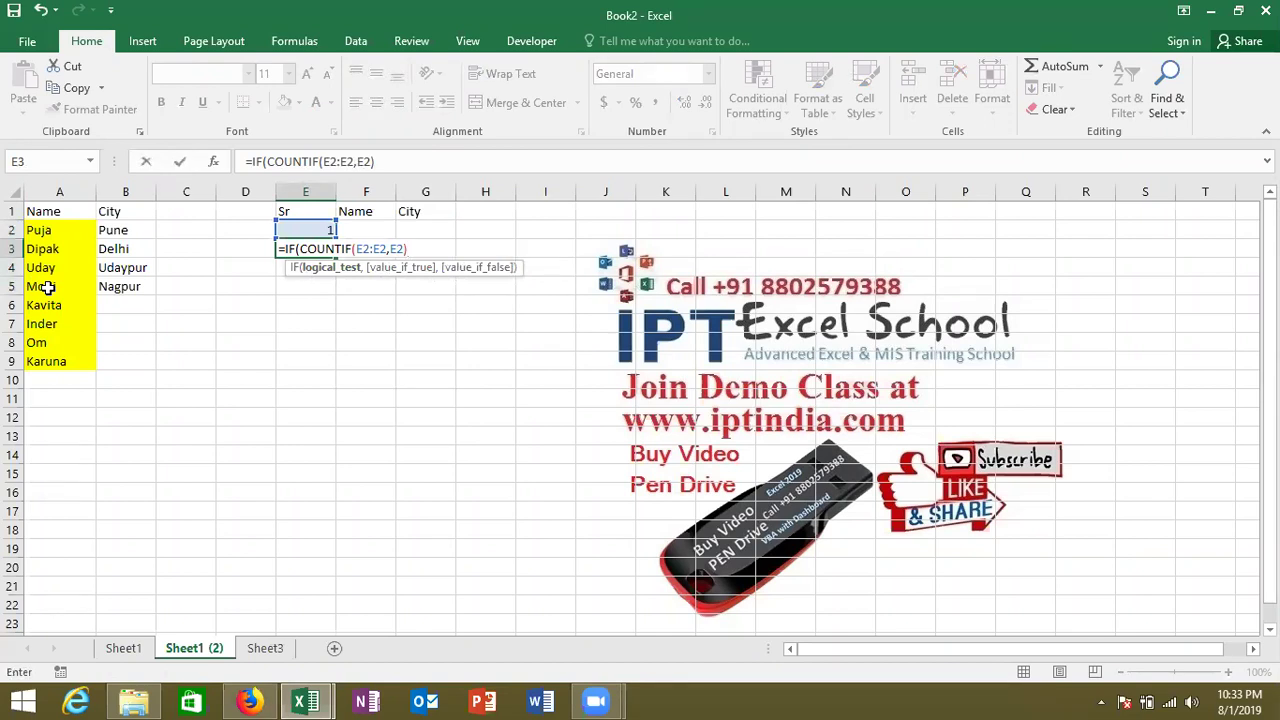
Discard the unfinished formula in E3 and move to C1
{"action": "key", "text": "Escape"}
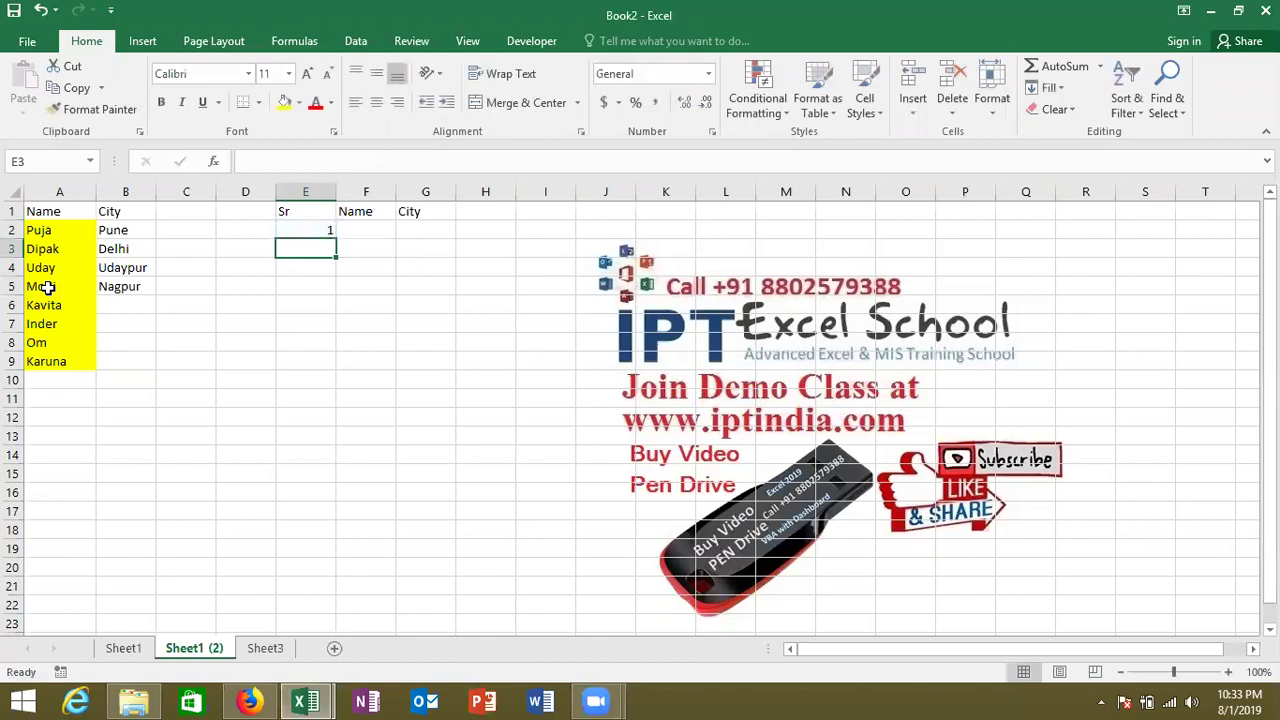
{"action": "key", "text": "Down"}
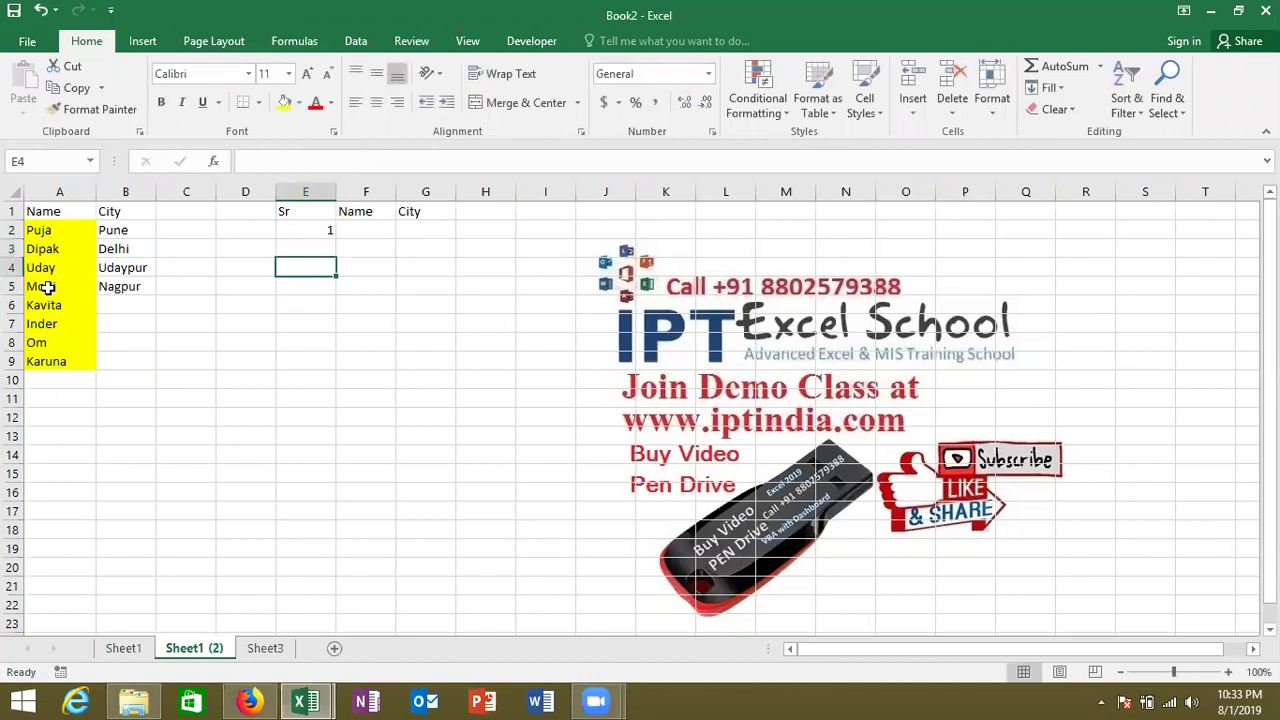
{"action": "key", "text": "Left"}
{"action": "key", "text": "Left"}
{"action": "key", "text": "Up"}
{"action": "key", "text": "Up"}
{"action": "key", "text": "Up"}
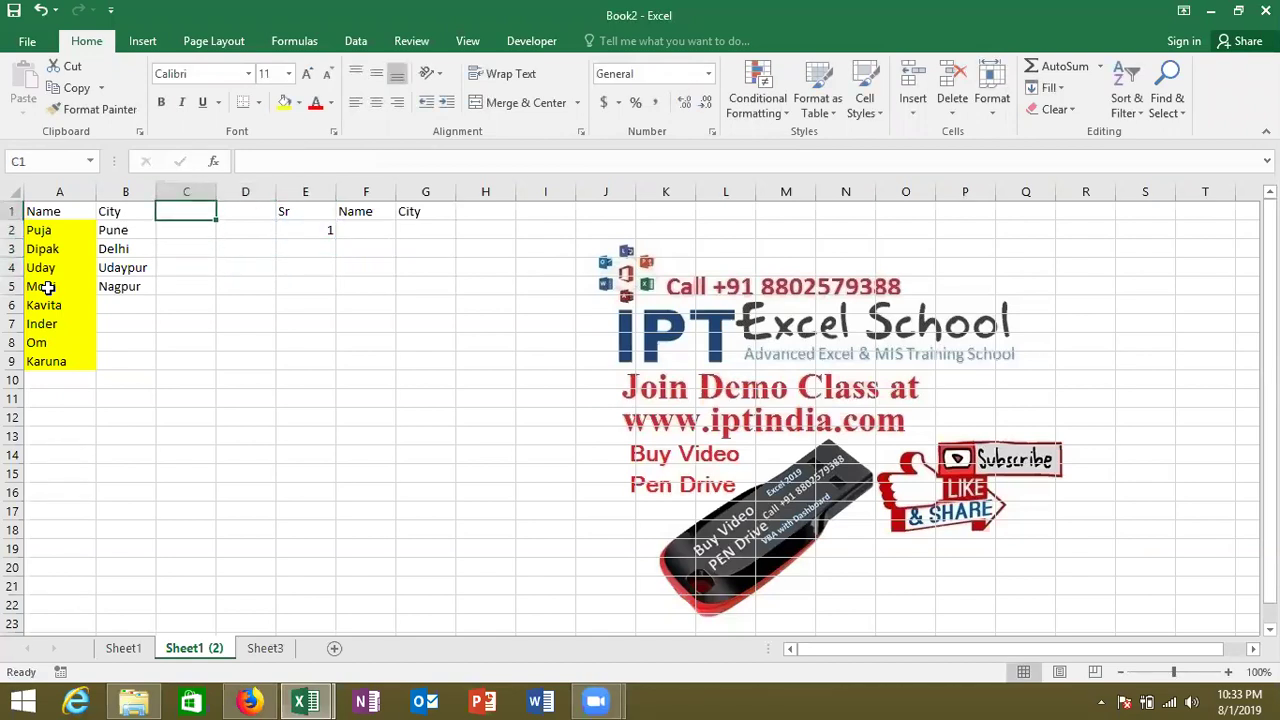
Count the names in C1 with =COUNTA(A:A)-1, giving 8
{"action": "type", "text": "=cou"}
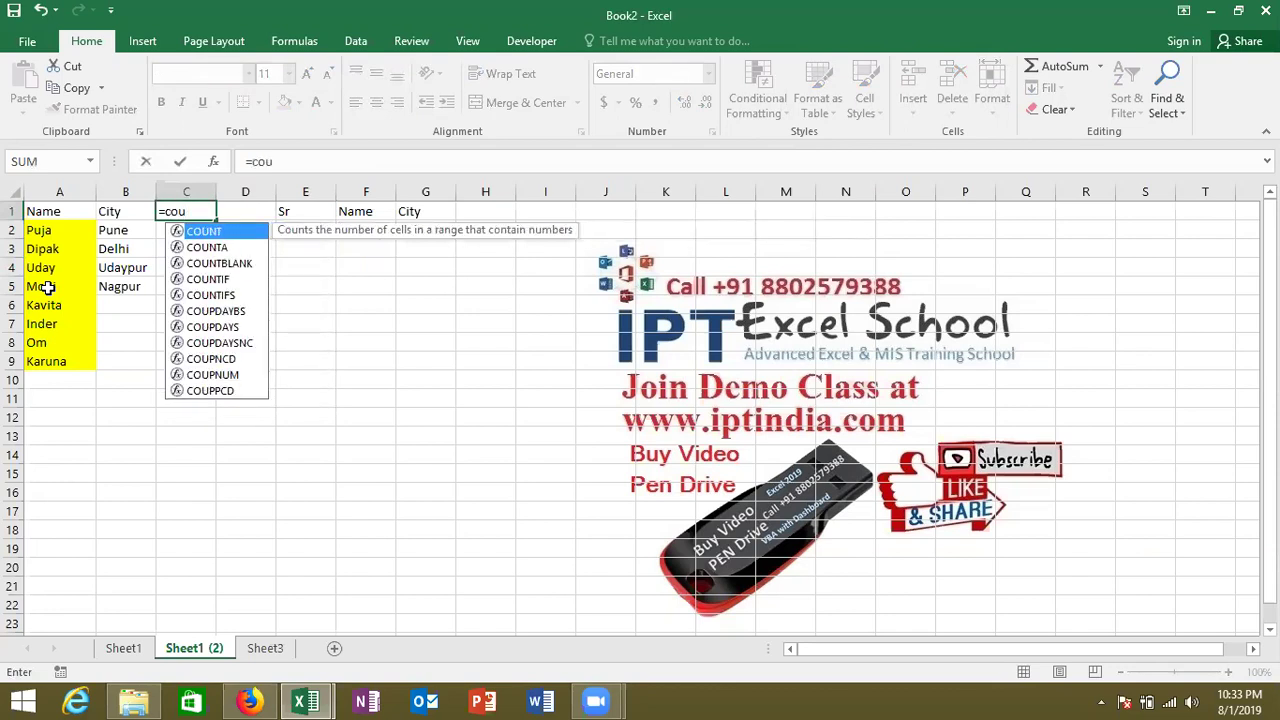
{"action": "key", "text": "Down"}
{"action": "key", "text": "Tab"}
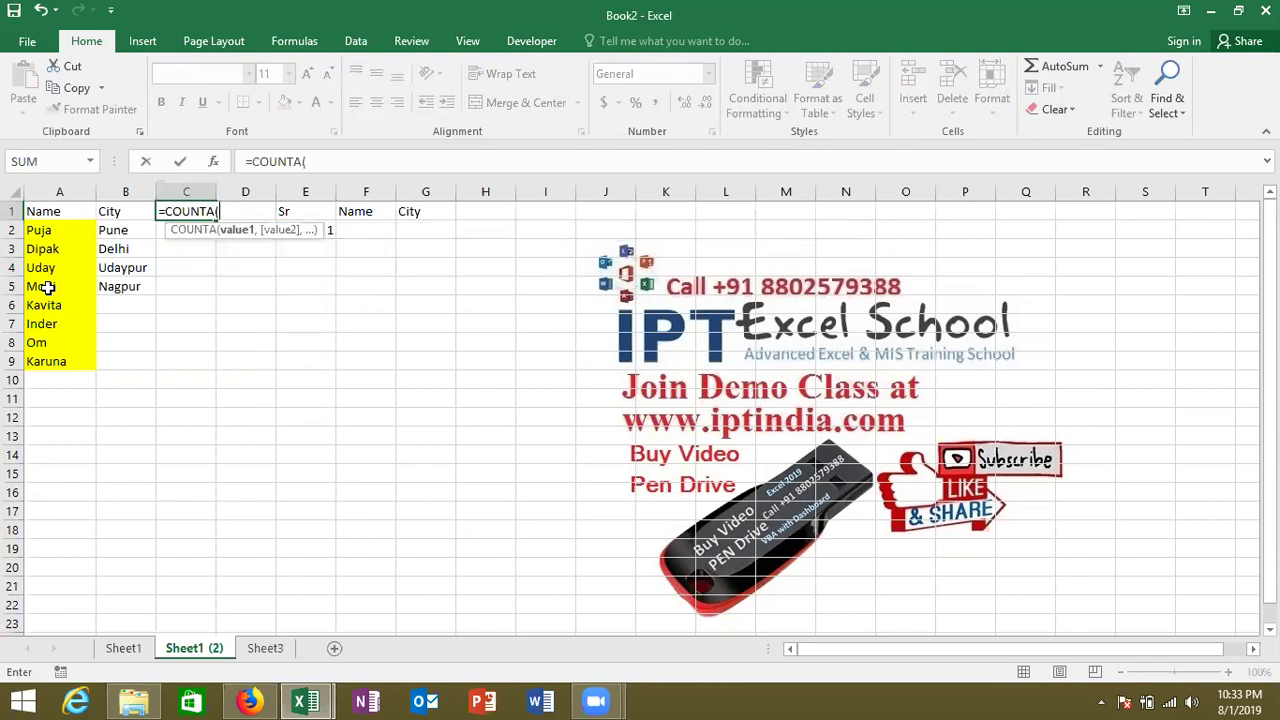
{"action": "key", "text": "Left"}
{"action": "key", "text": "Left"}
{"action": "key", "text": "ctrl+space"}
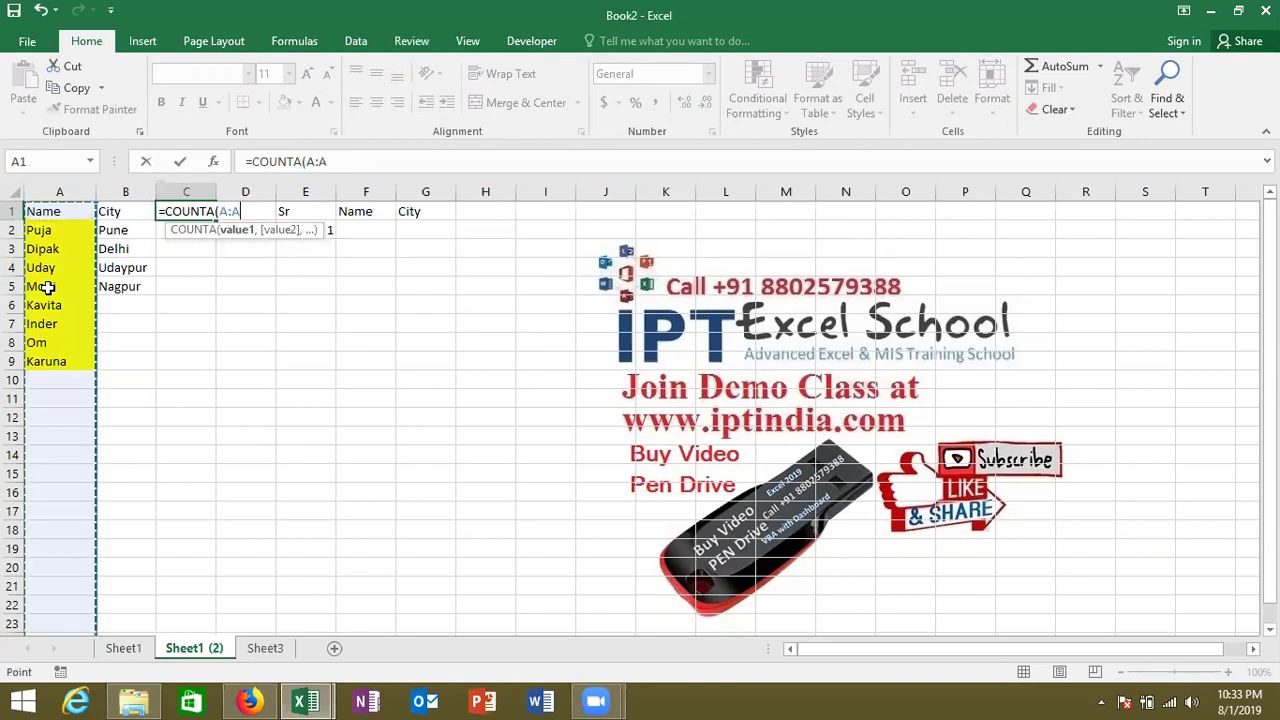
{"action": "type", "text": ")"}
{"action": "key", "text": "Return"}
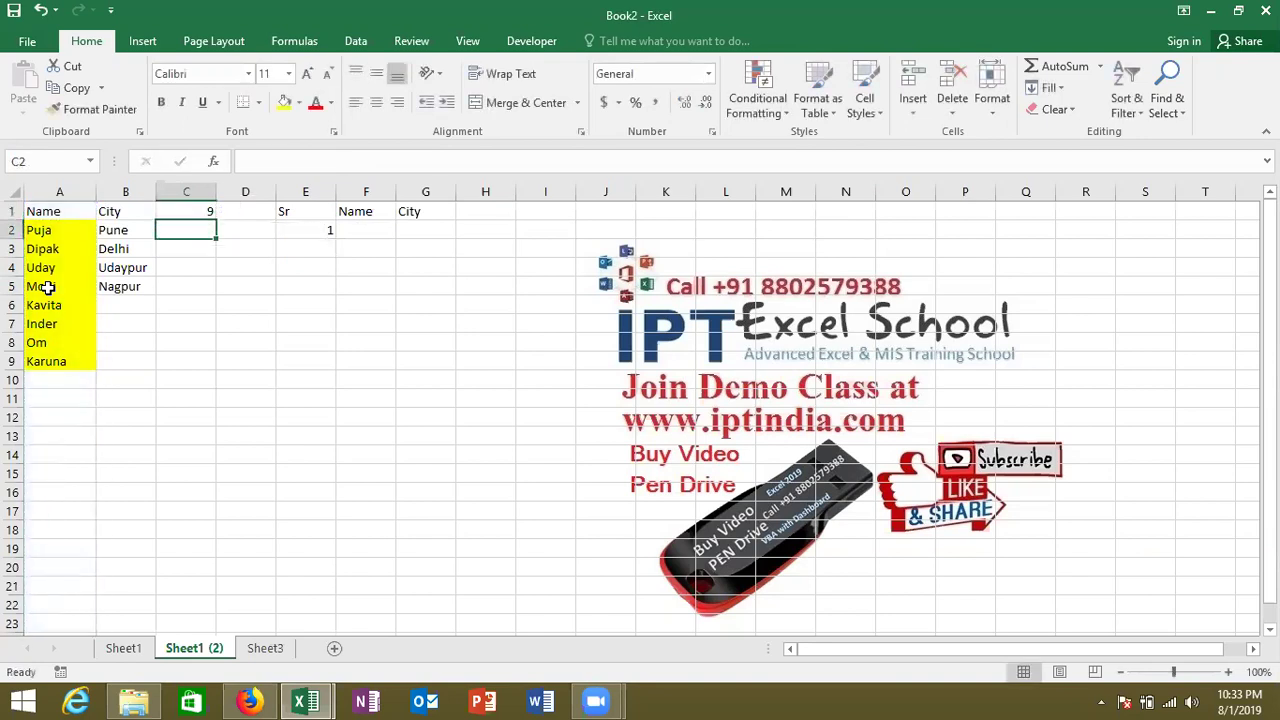
{"action": "key", "text": "Up"}
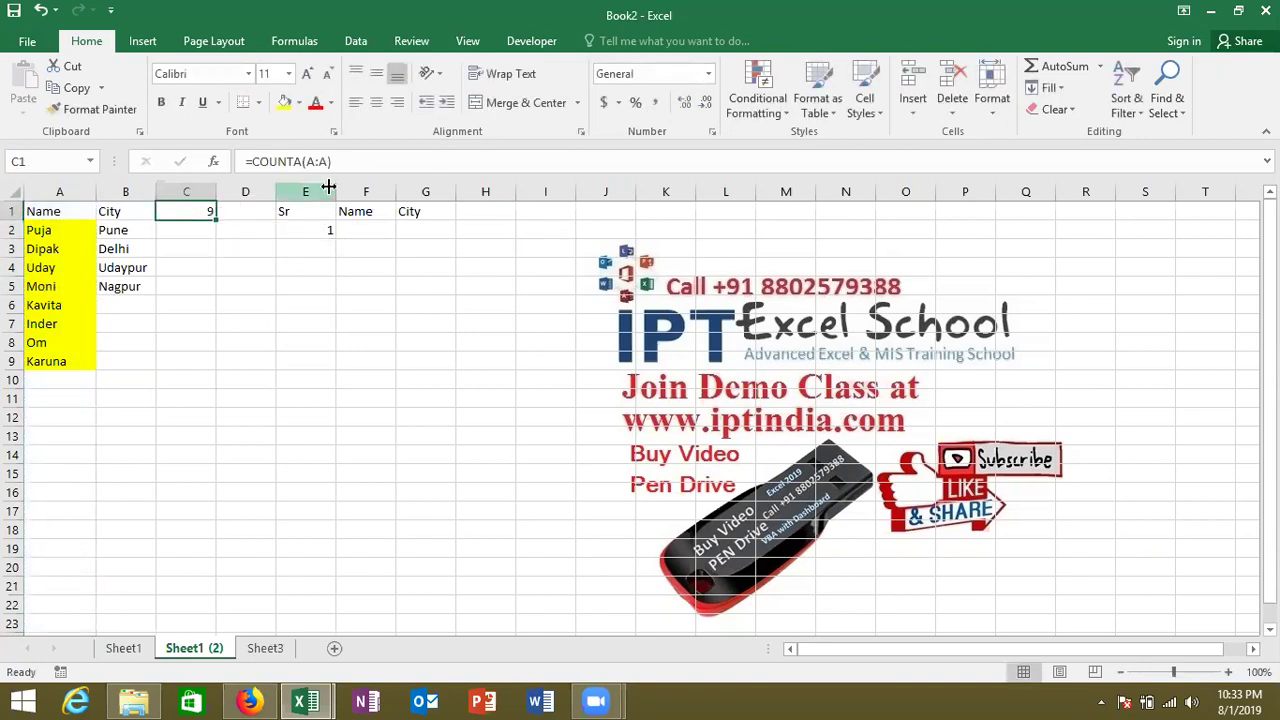
{"action": "left_click", "coordinate": [352, 166]}
{"action": "type", "text": "-1"}
{"action": "key", "text": "Return"}
Count the cities in C2 with =COUNTA(B:B)-1, giving 4
{"action": "type", "text": "=cou"}
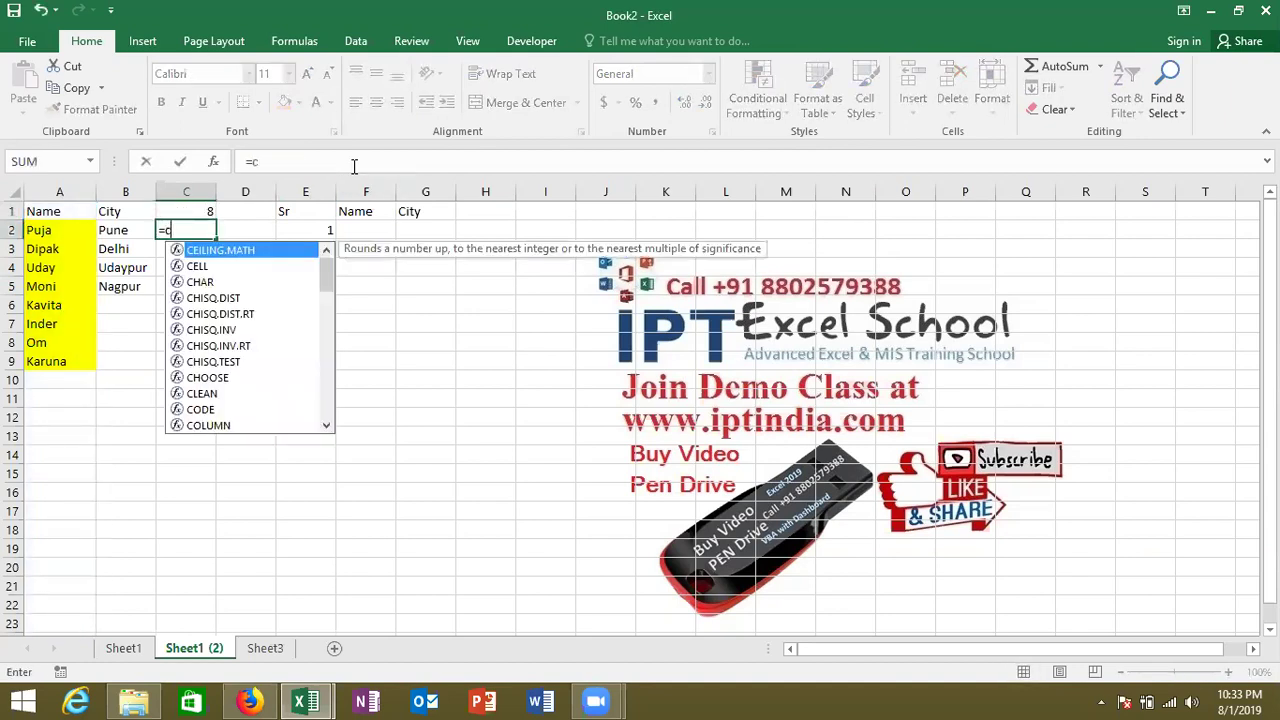
{"action": "key", "text": "Down"}
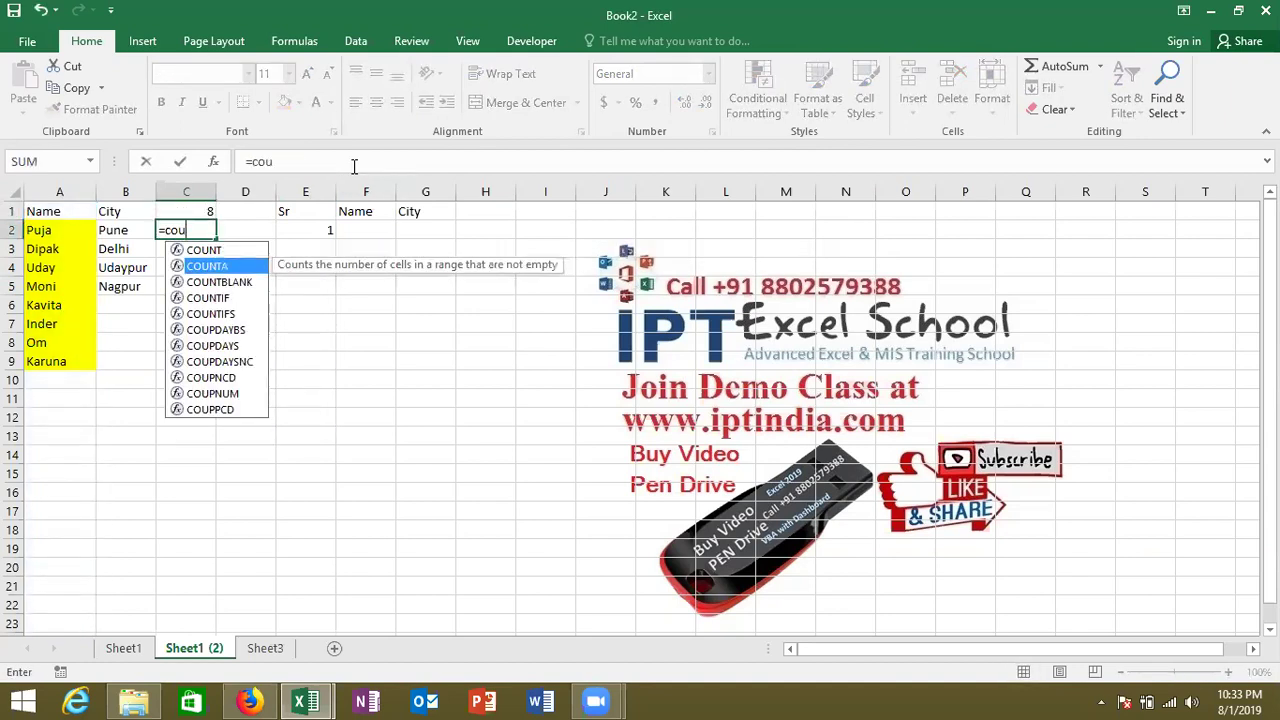
{"action": "key", "text": "Tab"}
{"action": "key", "text": "Left"}
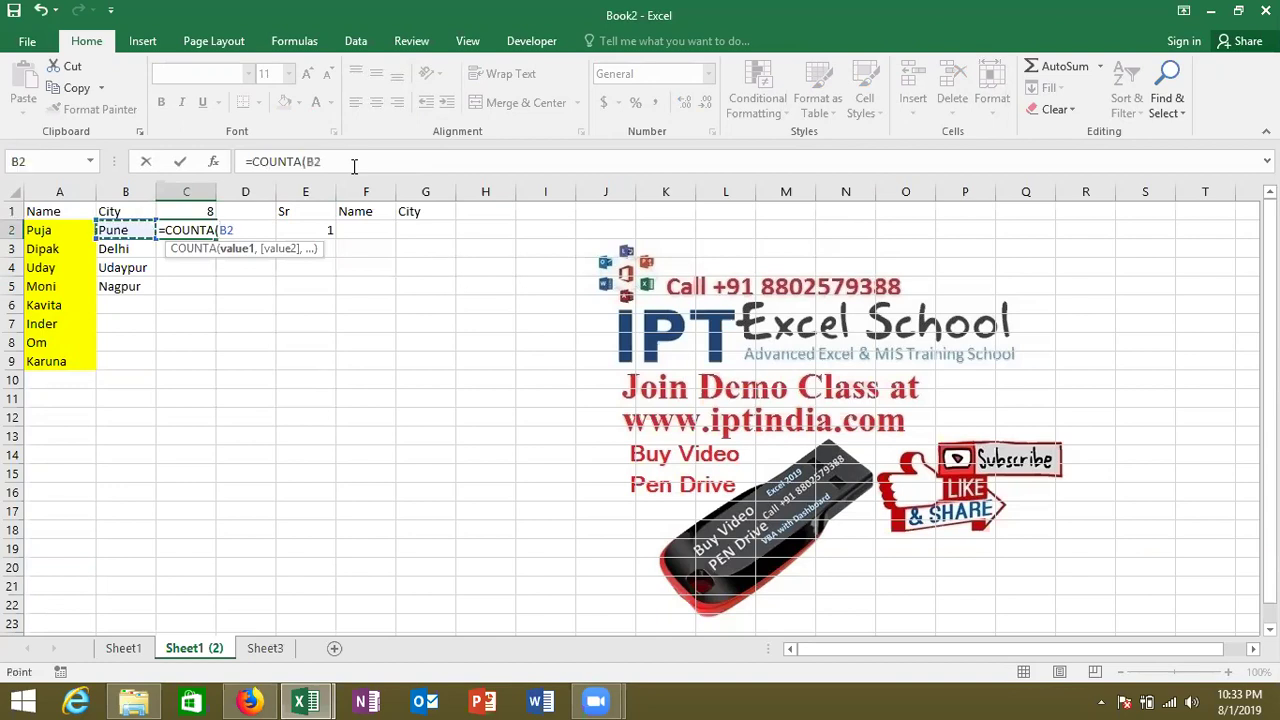
{"action": "key", "text": "ctrl+space"}
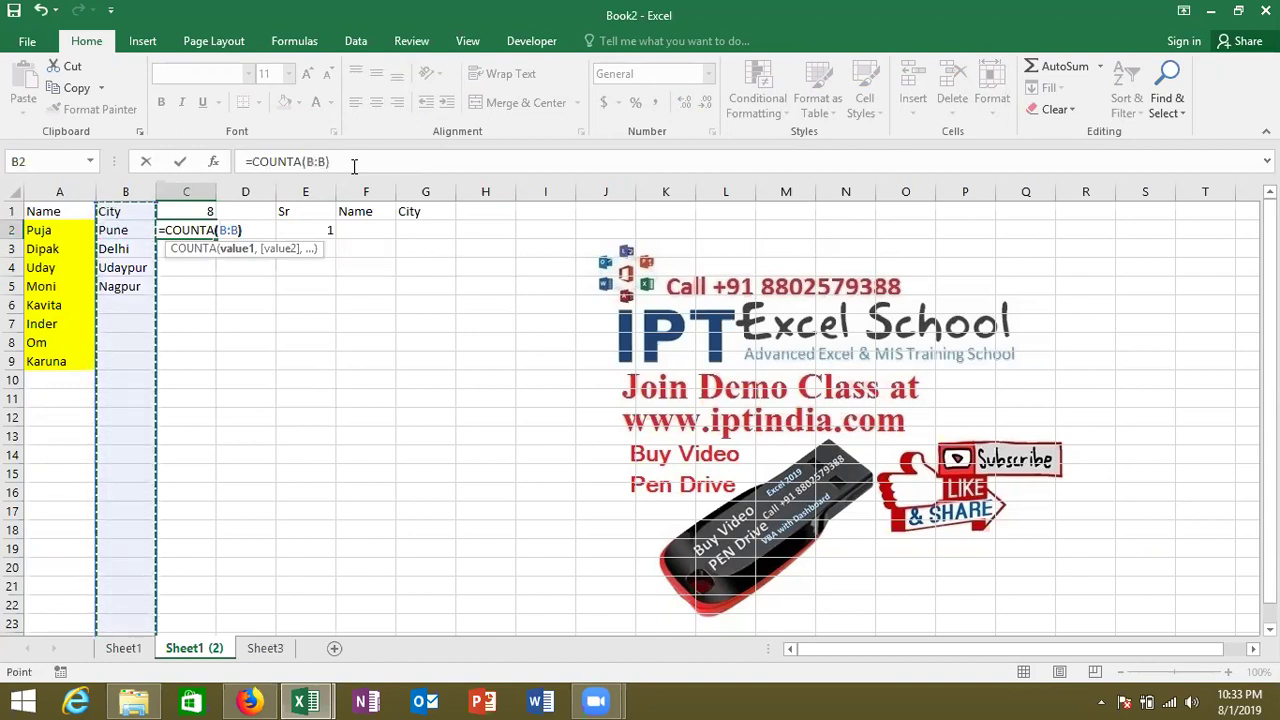
{"action": "type", "text": ")-1"}
{"action": "key", "text": "Return"}
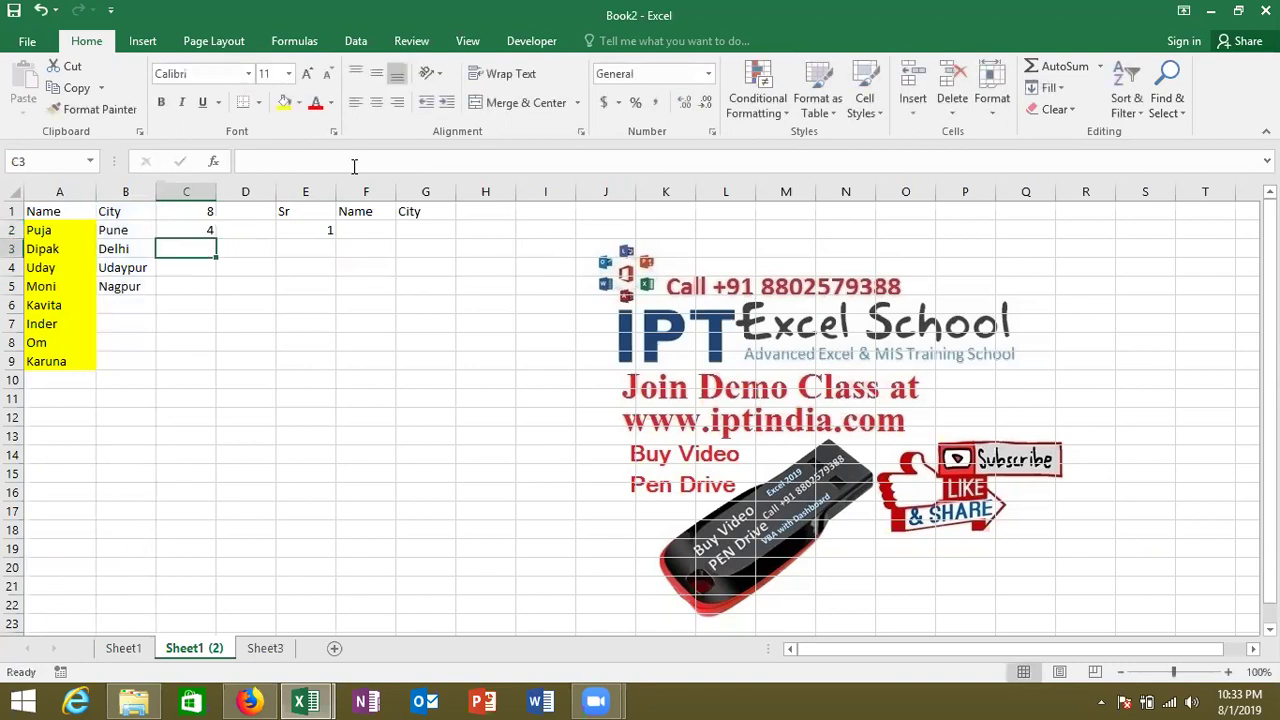
Review both counts, then start a fresh =IF( formula in E3
{"action": "key", "text": "Up"}
{"action": "key", "text": "Up"}
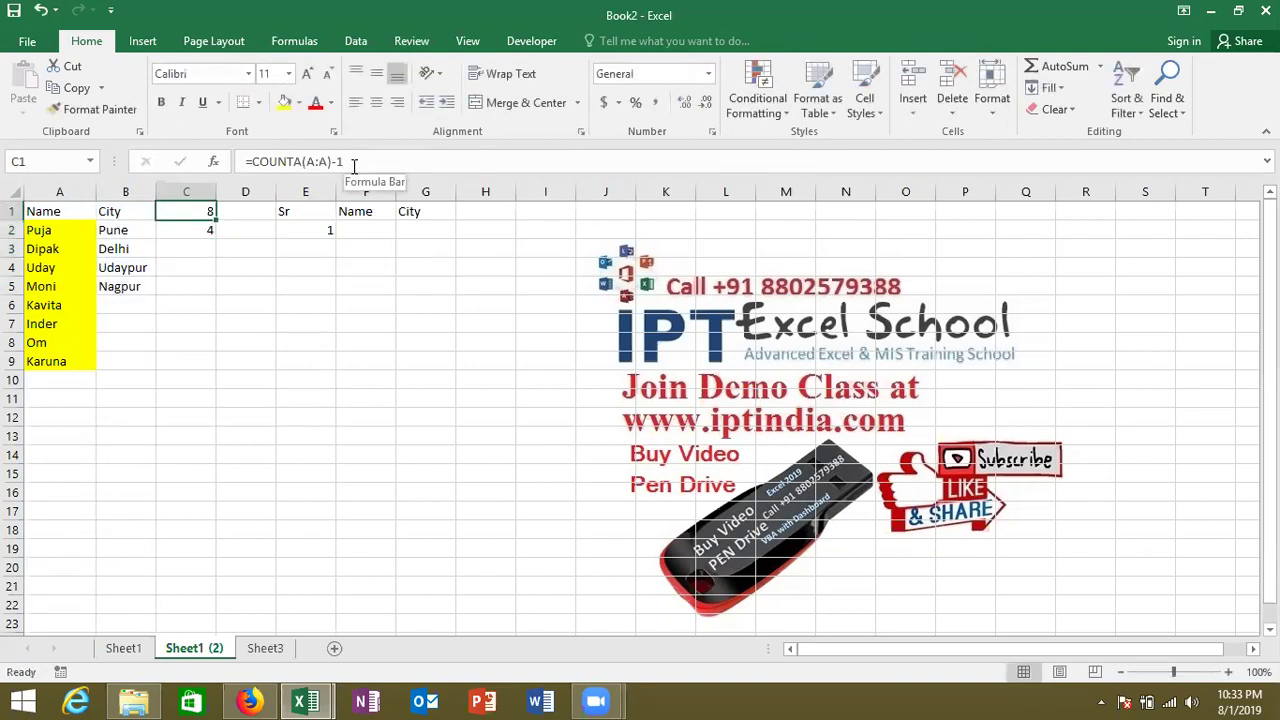
{"action": "key", "text": "Down"}
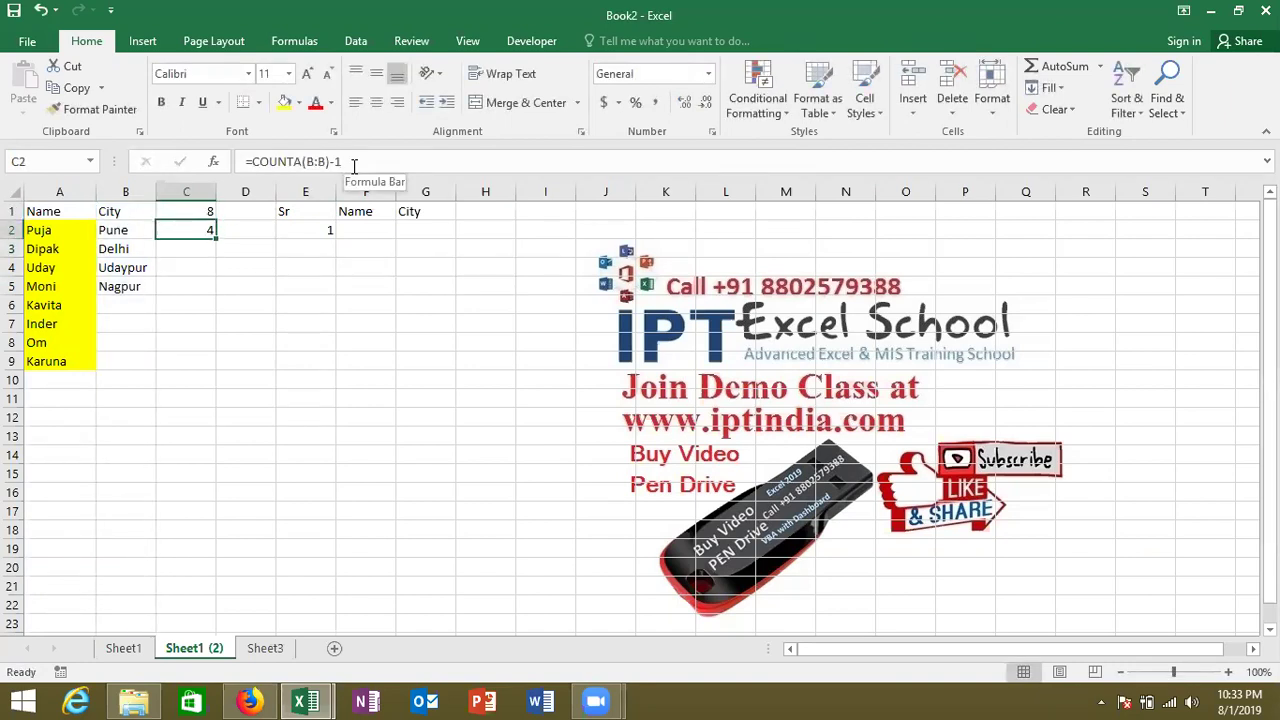
{"action": "key", "text": "Right"}
{"action": "key", "text": "Right"}
{"action": "key", "text": "Down"}
{"action": "type", "text": "=if"}
{"action": "key", "text": "Tab"}
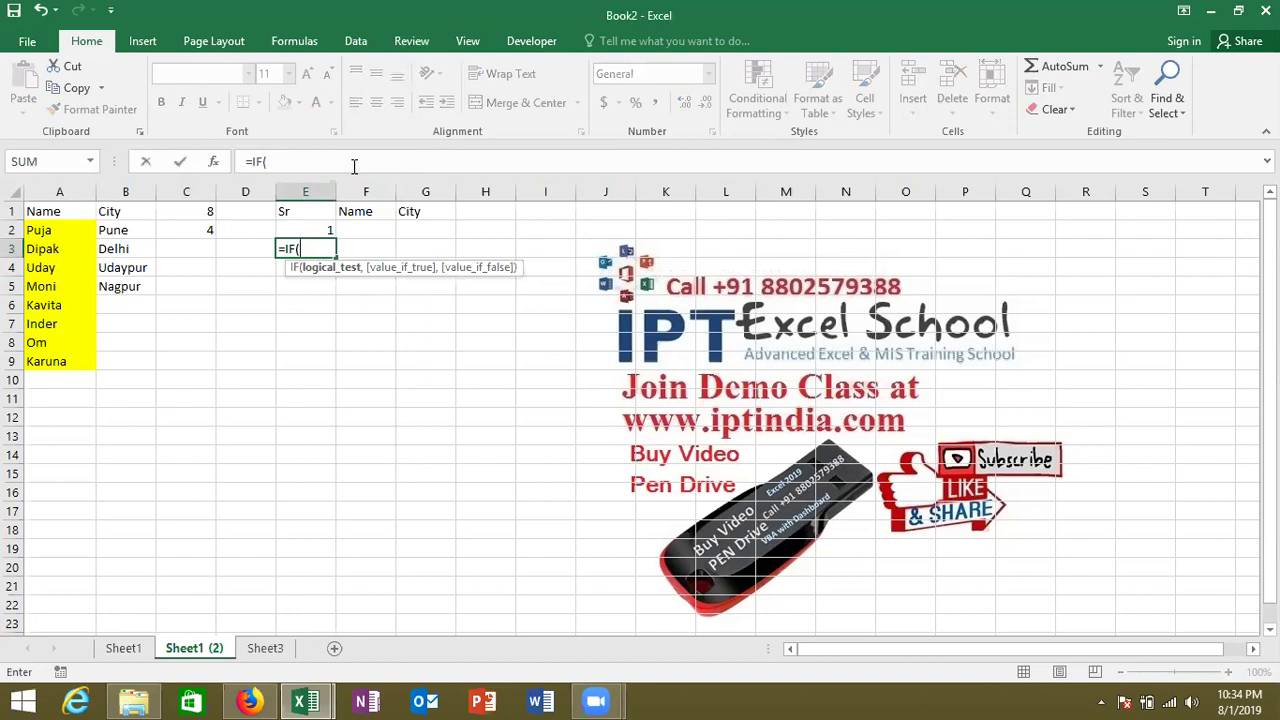
Start E3's formula so it keeps E2 while COUNTIF(E$2:E2,E2) is below C2
{"action": "type", "text": "cou"}
{"action": "key", "text": "Down"}
{"action": "key", "text": "Down"}
{"action": "key", "text": "Down"}
{"action": "key", "text": "Tab"}
{"action": "key", "text": "Up"}
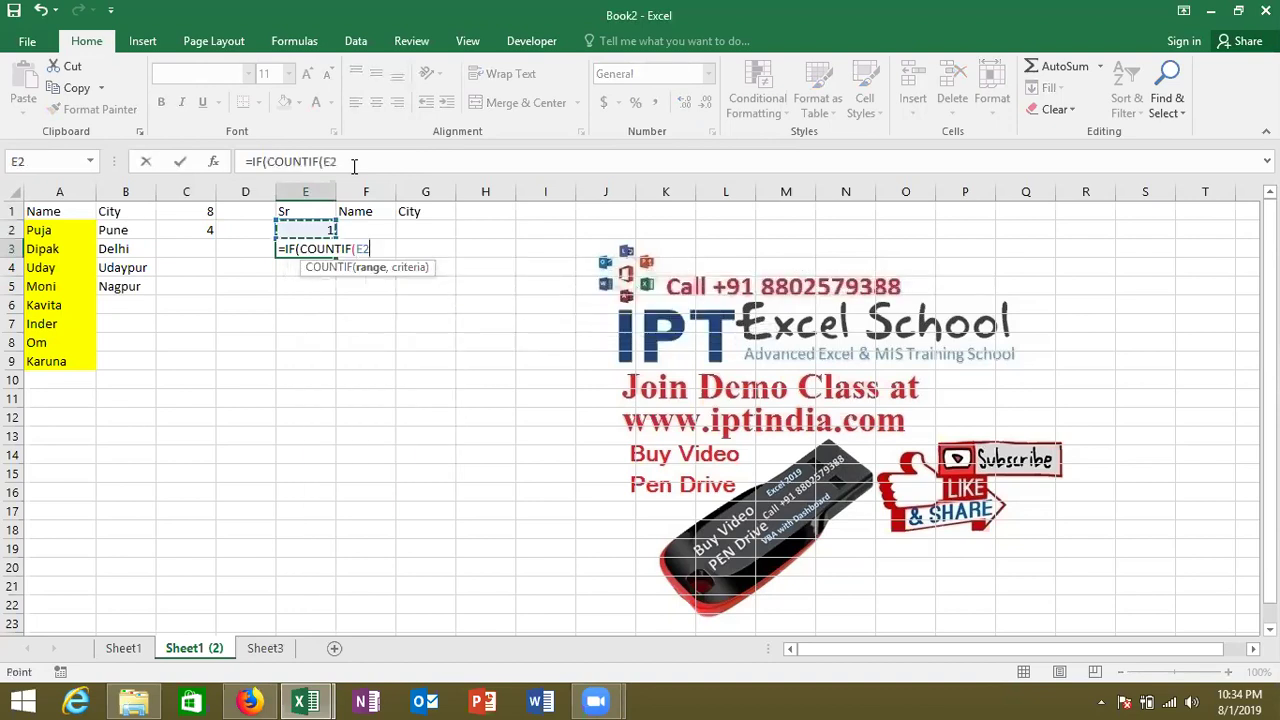
{"action": "key", "text": "F8"}
{"action": "type", "text": ":E2,"}
{"action": "key", "text": "Up"}
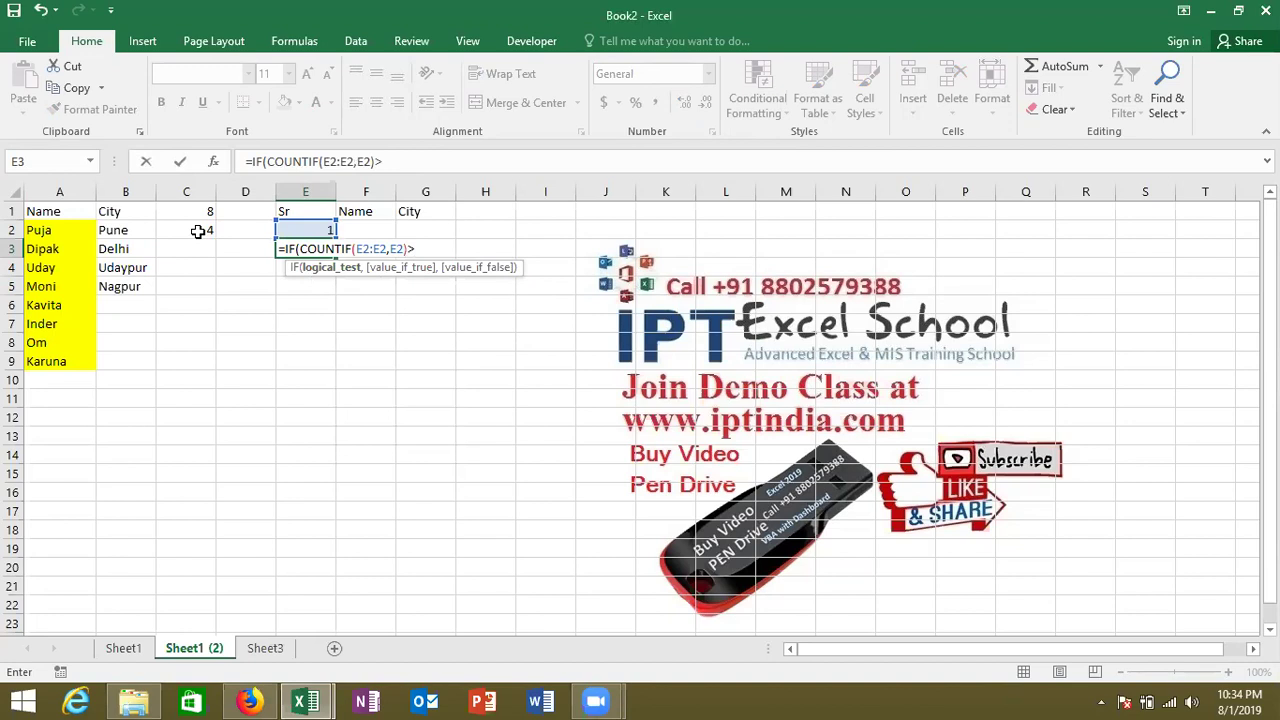
{"action": "key", "text": "BackSpace"}
{"action": "left_click", "coordinate": [198, 231]}
{"action": "type", "text": ","}
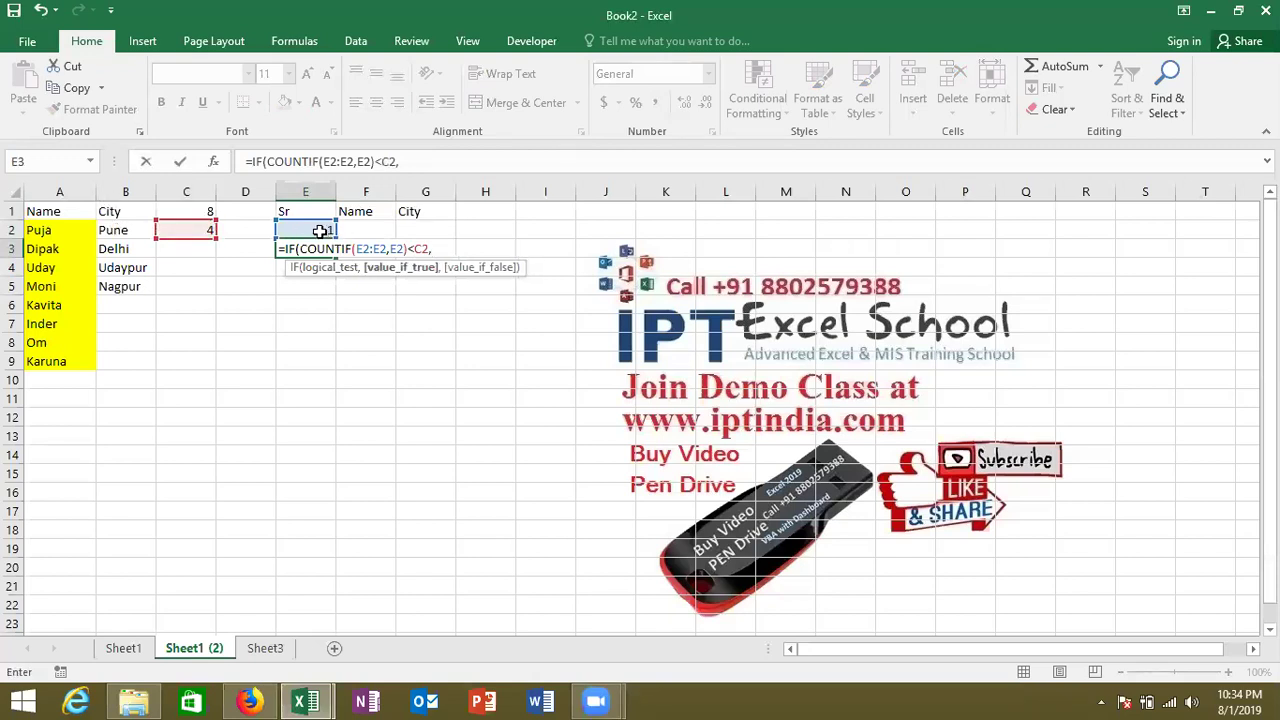
{"action": "left_click", "coordinate": [320, 231]}
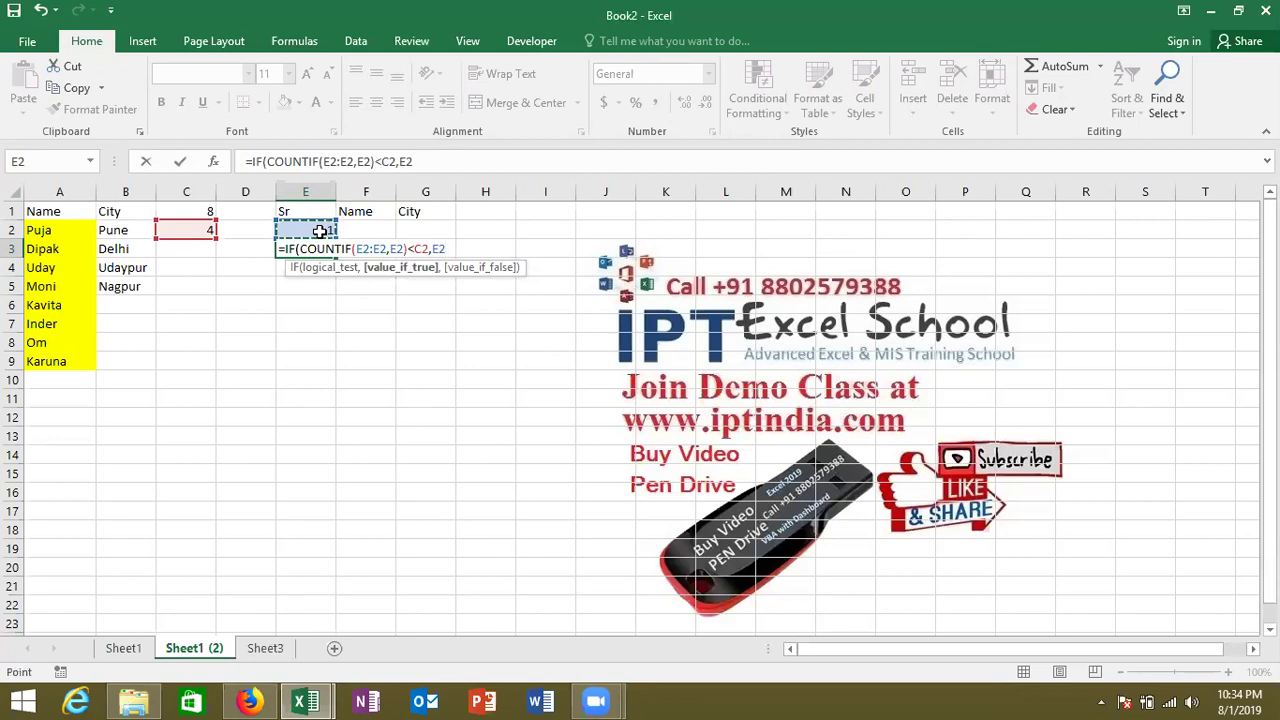
Finish E3 with the nested IF(E2>C1,"",E2+1) and accept Excel's correction
{"action": "type", "text": ","}
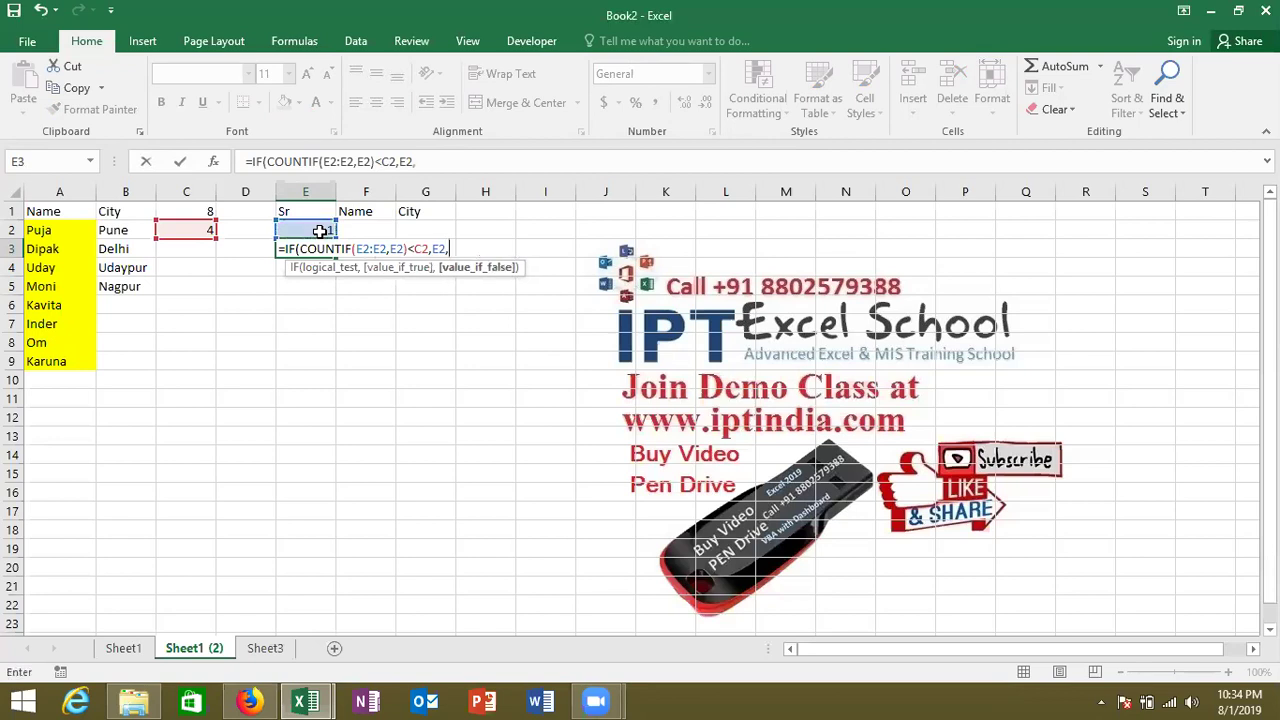
{"action": "type", "text": "IF"}
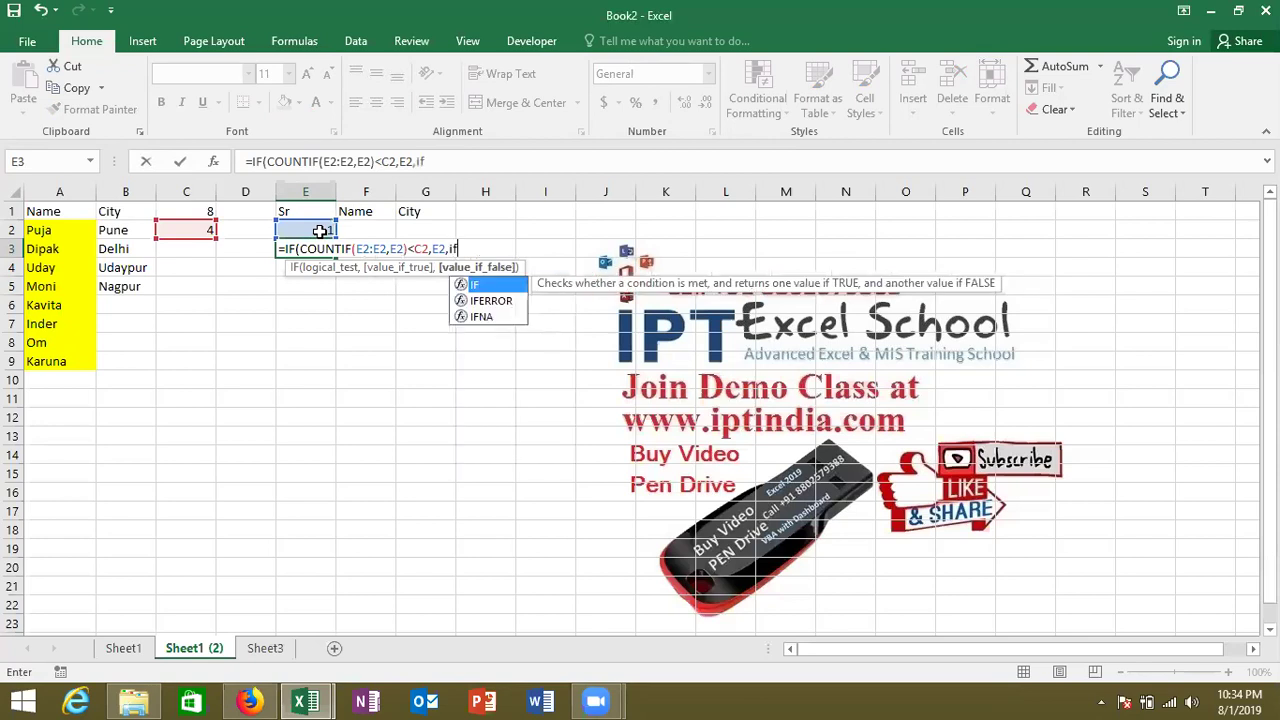
{"action": "type", "text": "("}
{"action": "left_click", "coordinate": [322, 230]}
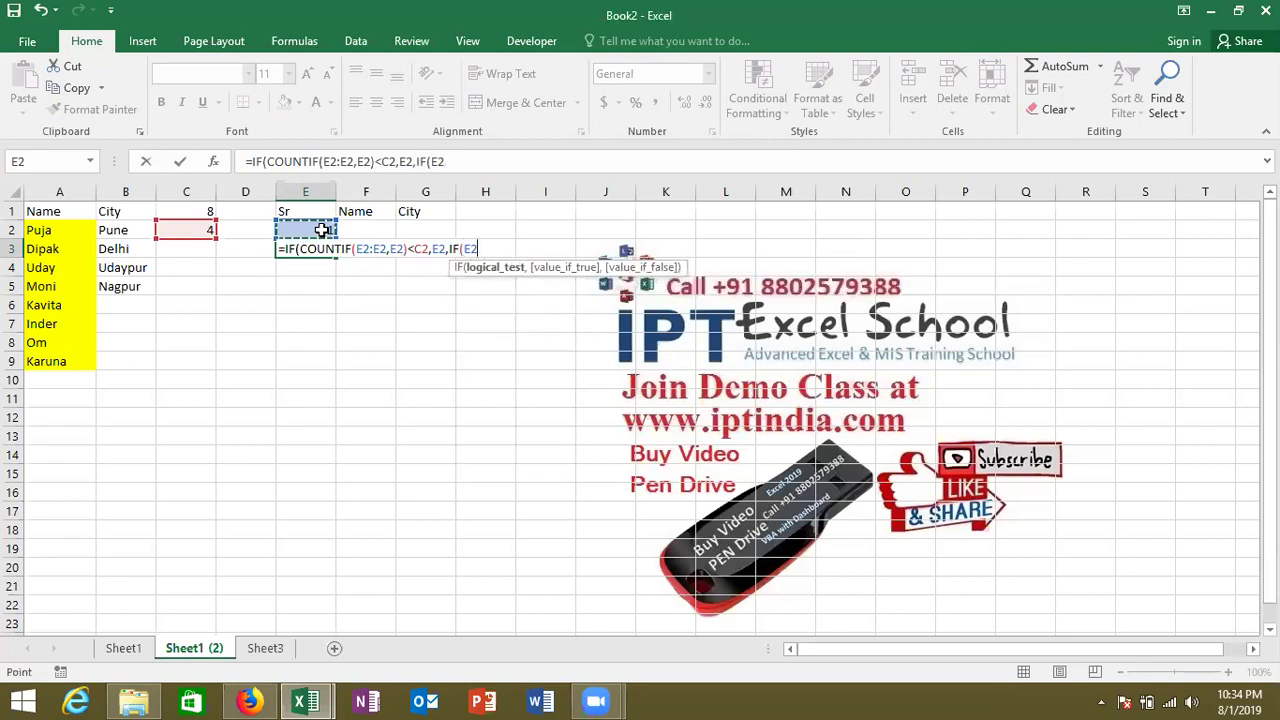
{"action": "type", "text": ">"}
{"action": "left_click", "coordinate": [205, 211]}
{"action": "type", "text": ","}
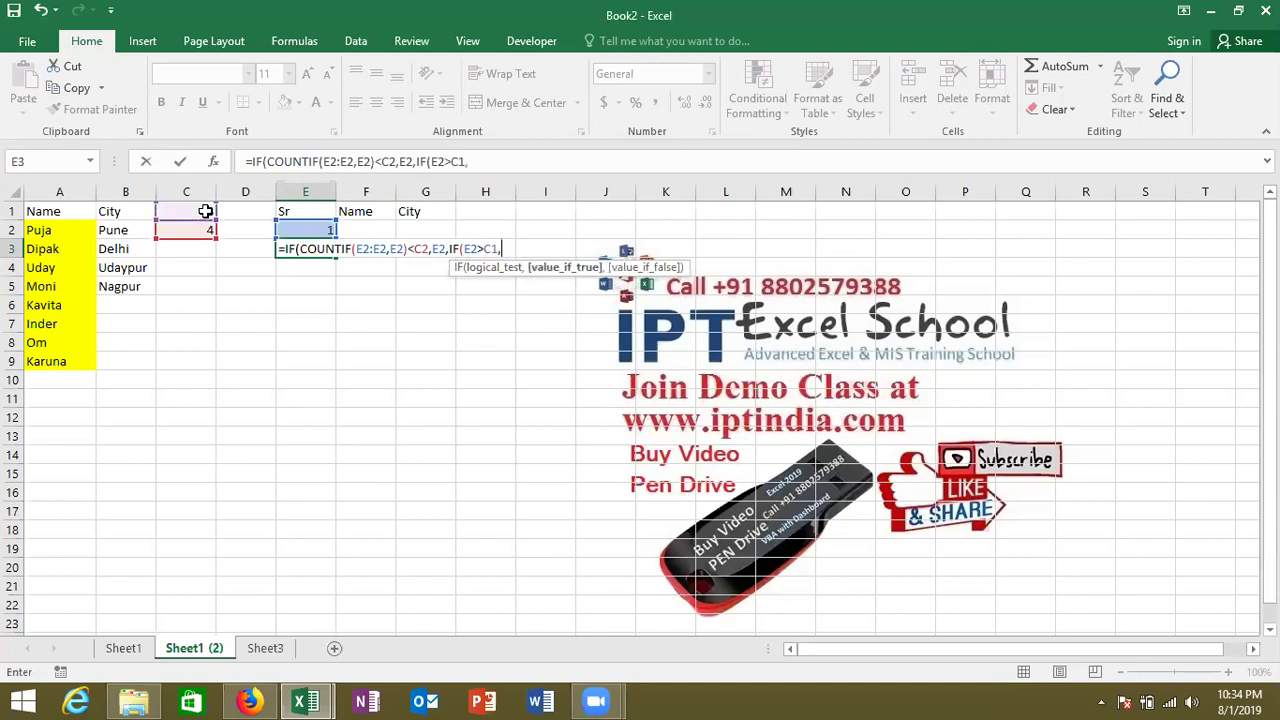
{"action": "type", "text": "\"\","}
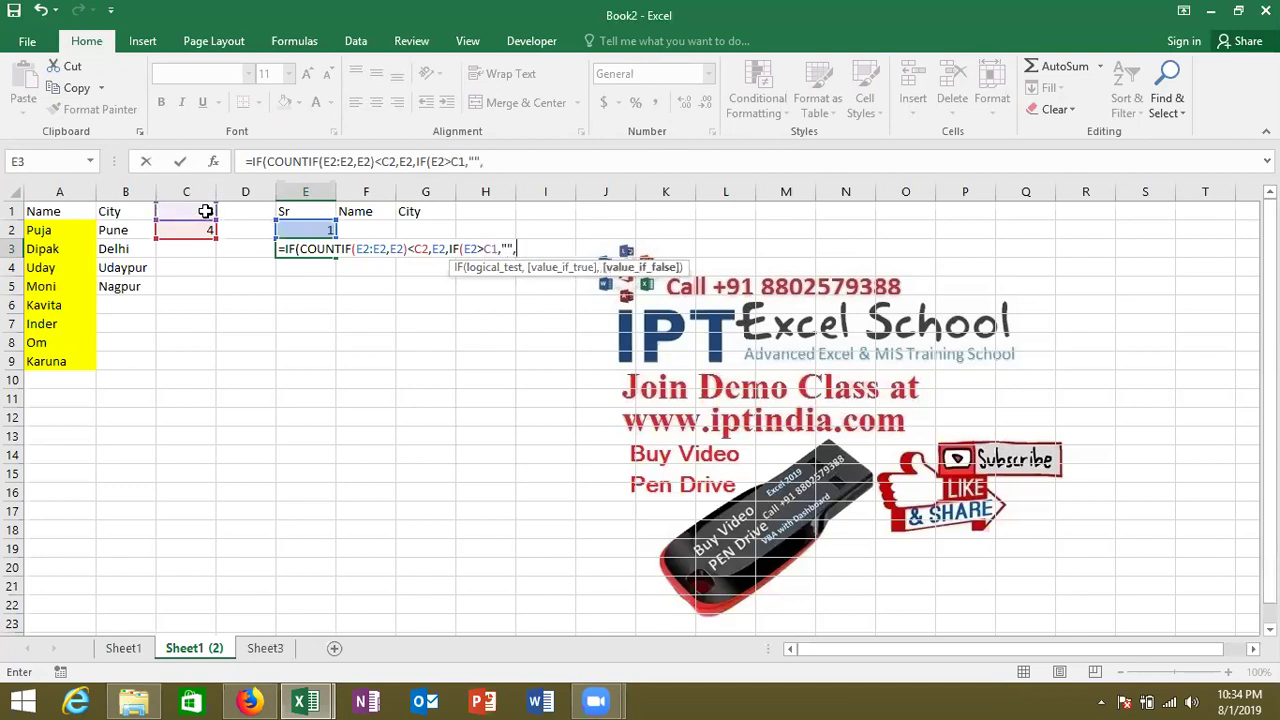
{"action": "left_click", "coordinate": [297, 231]}
{"action": "type", "text": "+1"}
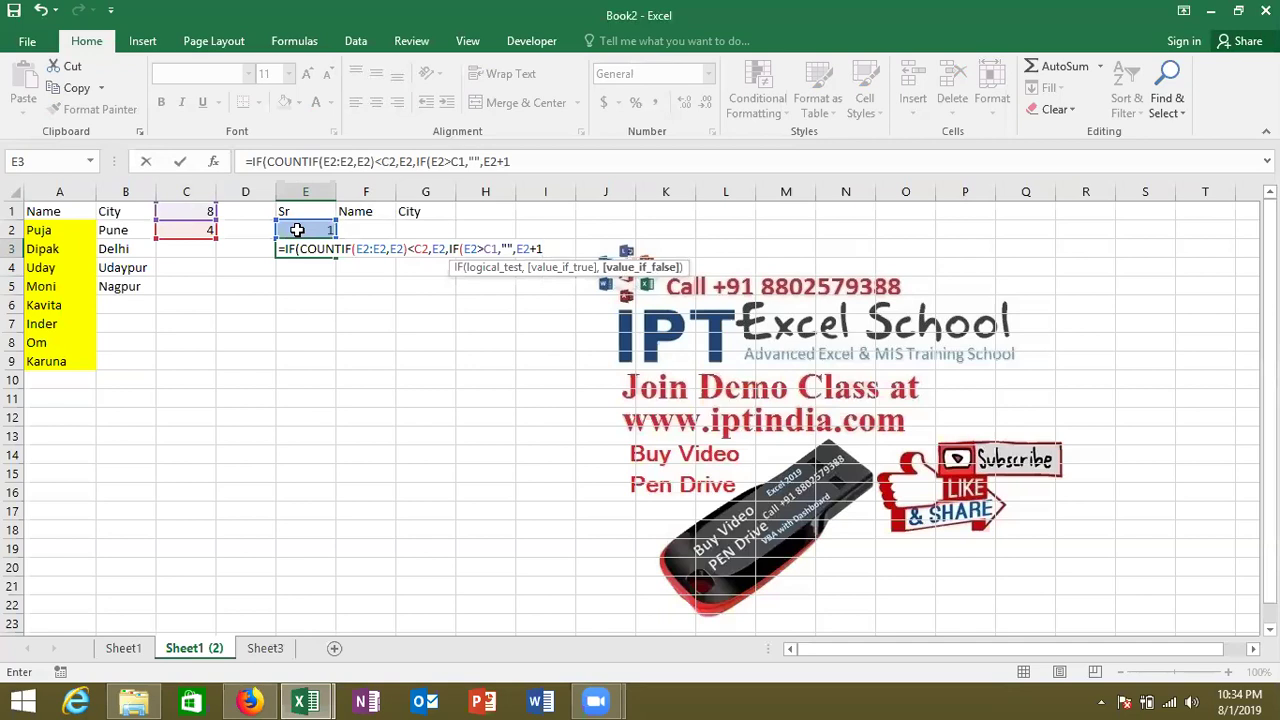
{"action": "key", "text": "Return"}
{"action": "key", "text": "Return"}
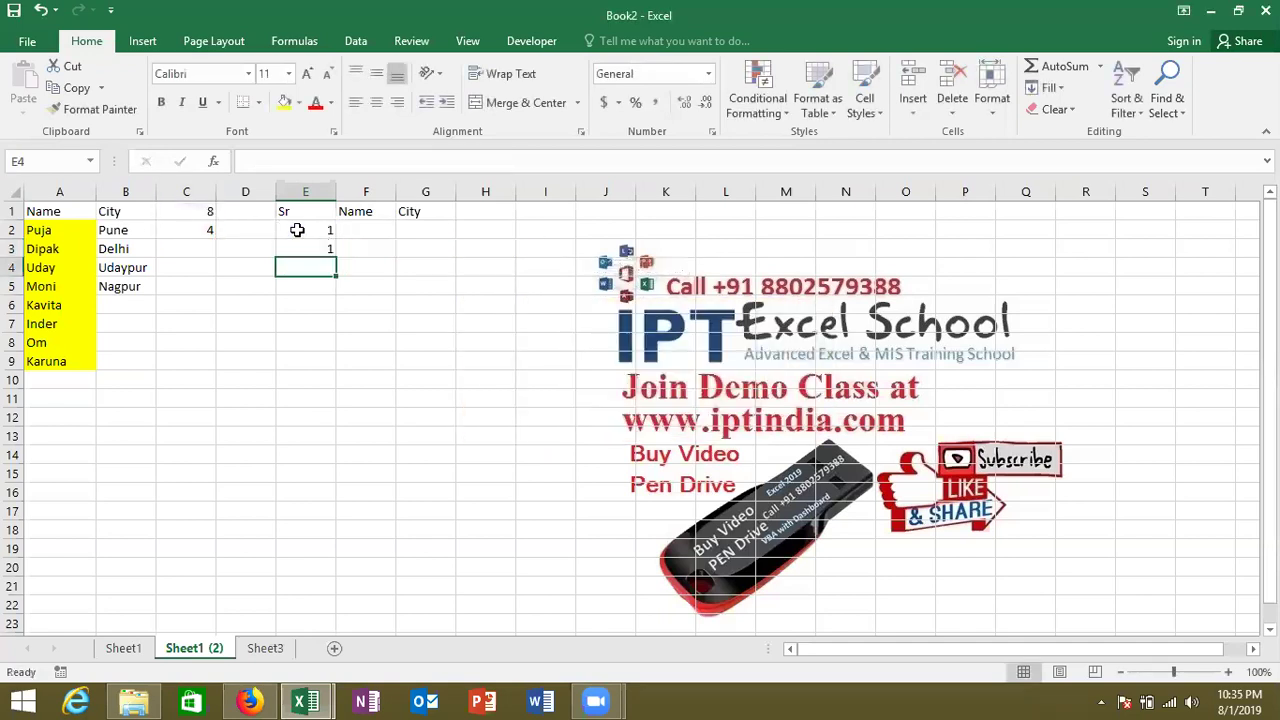
Make the COUNTIF range start in E3's formula the absolute reference $E$2
{"action": "key", "text": "Up"}
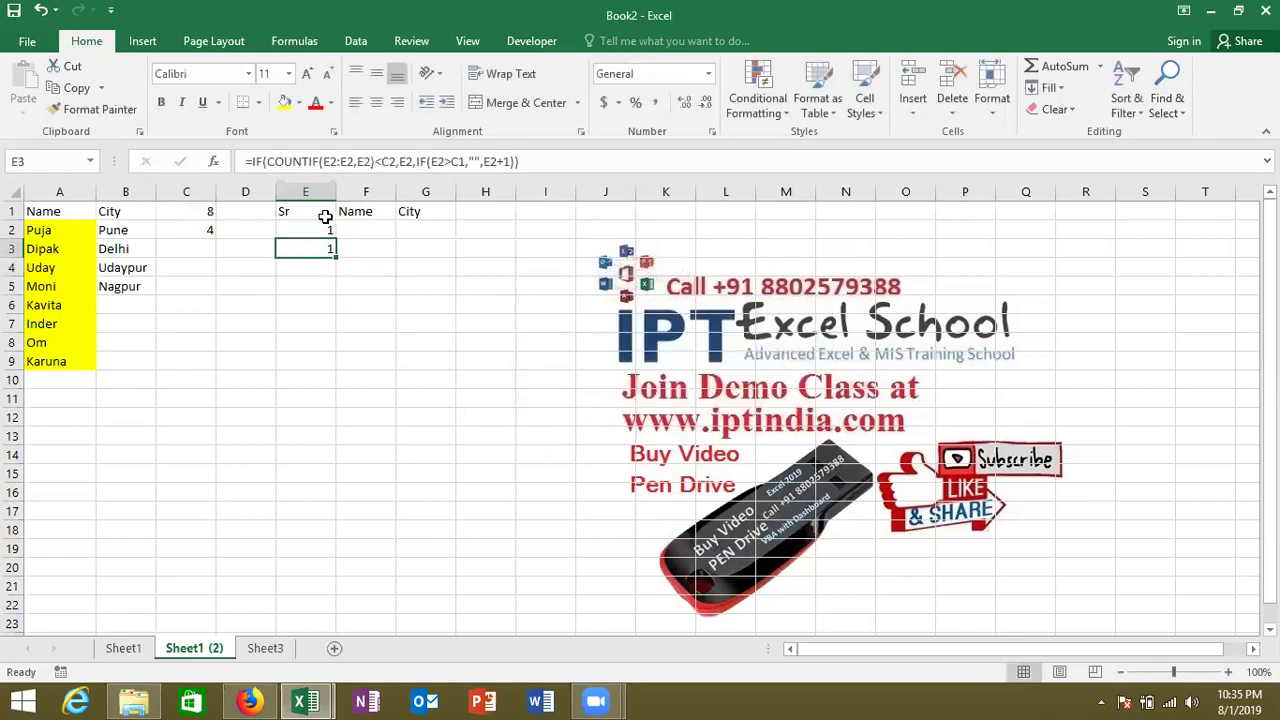
{"action": "left_click", "coordinate": [333, 162]}
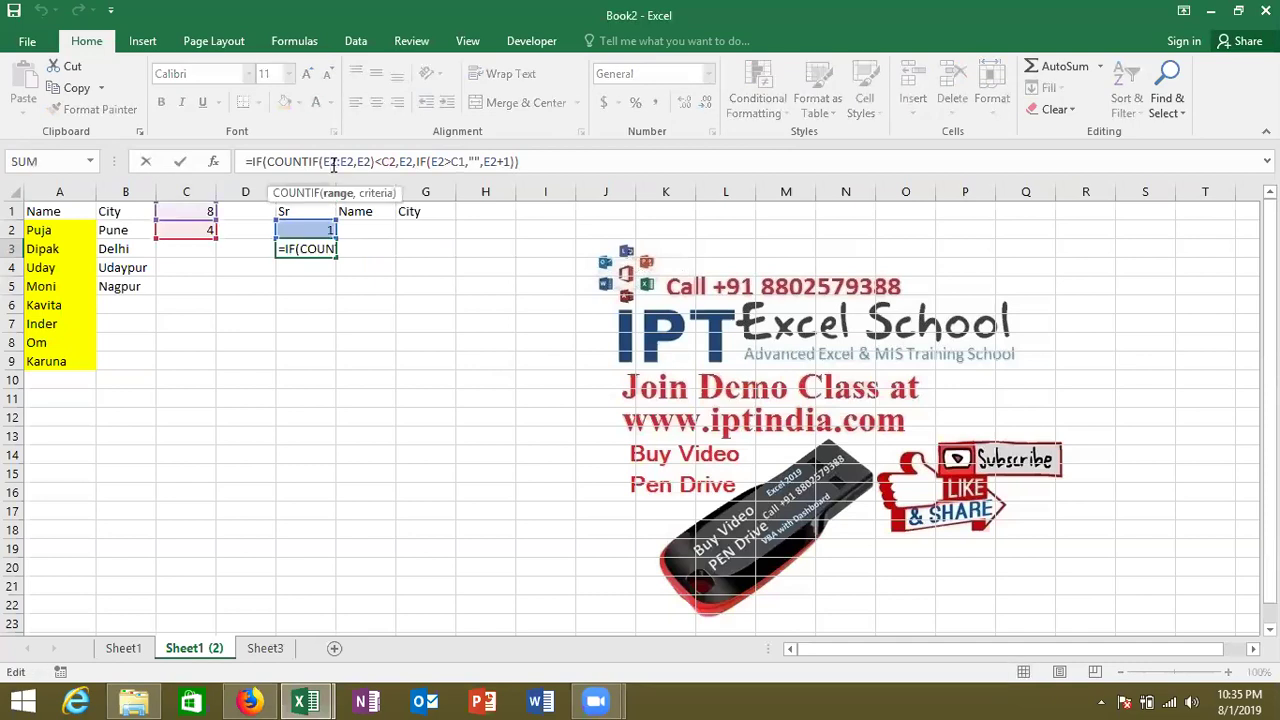
{"action": "key", "text": "F4"}
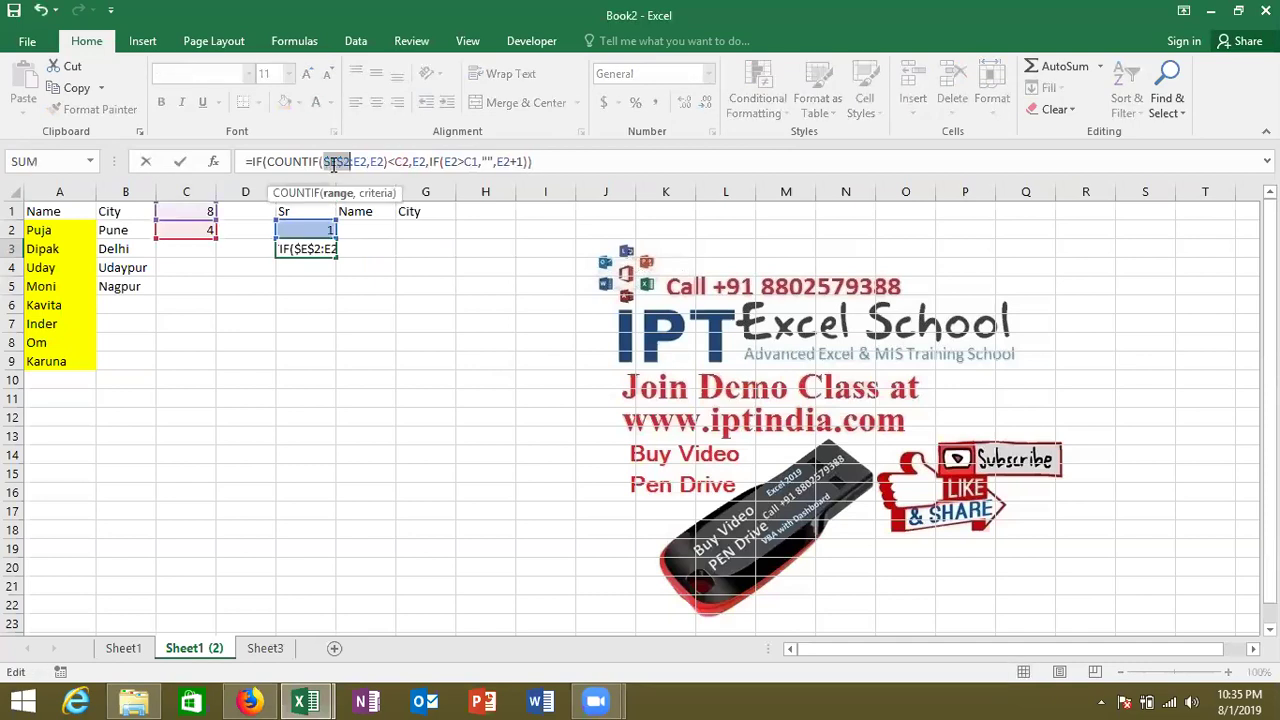
{"action": "key", "text": "Return"}
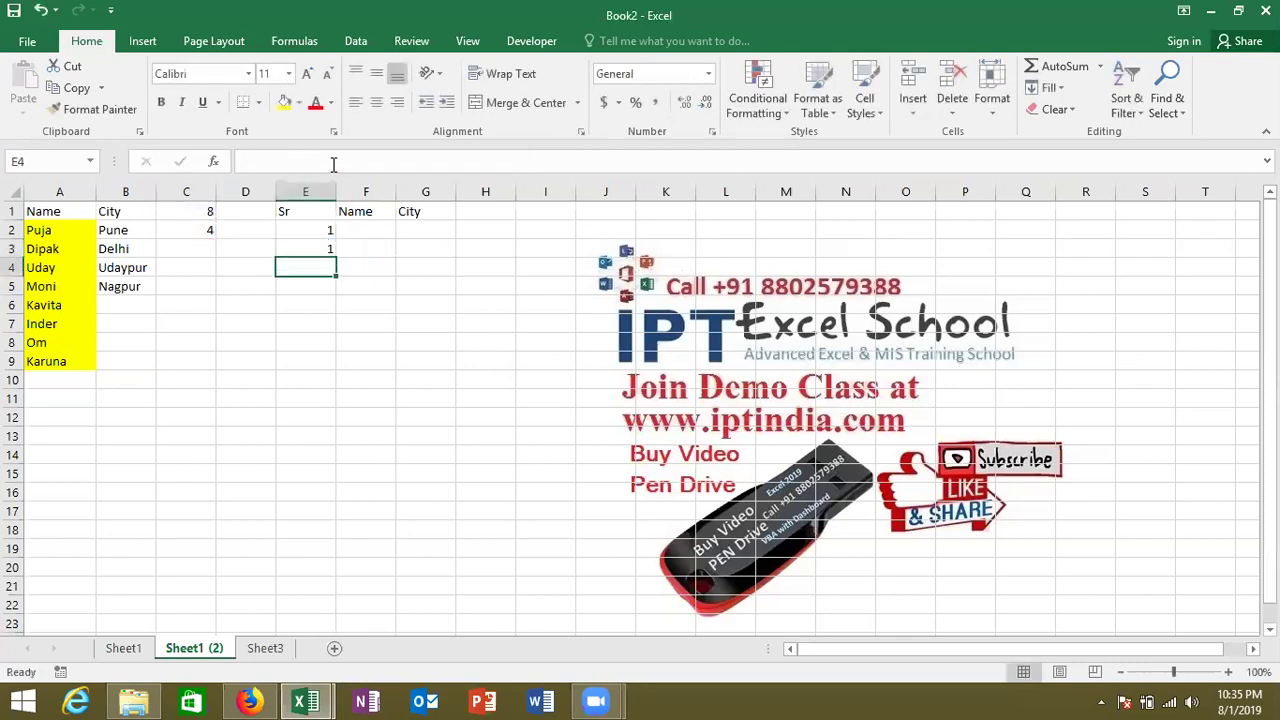
{"action": "key", "text": "Up"}
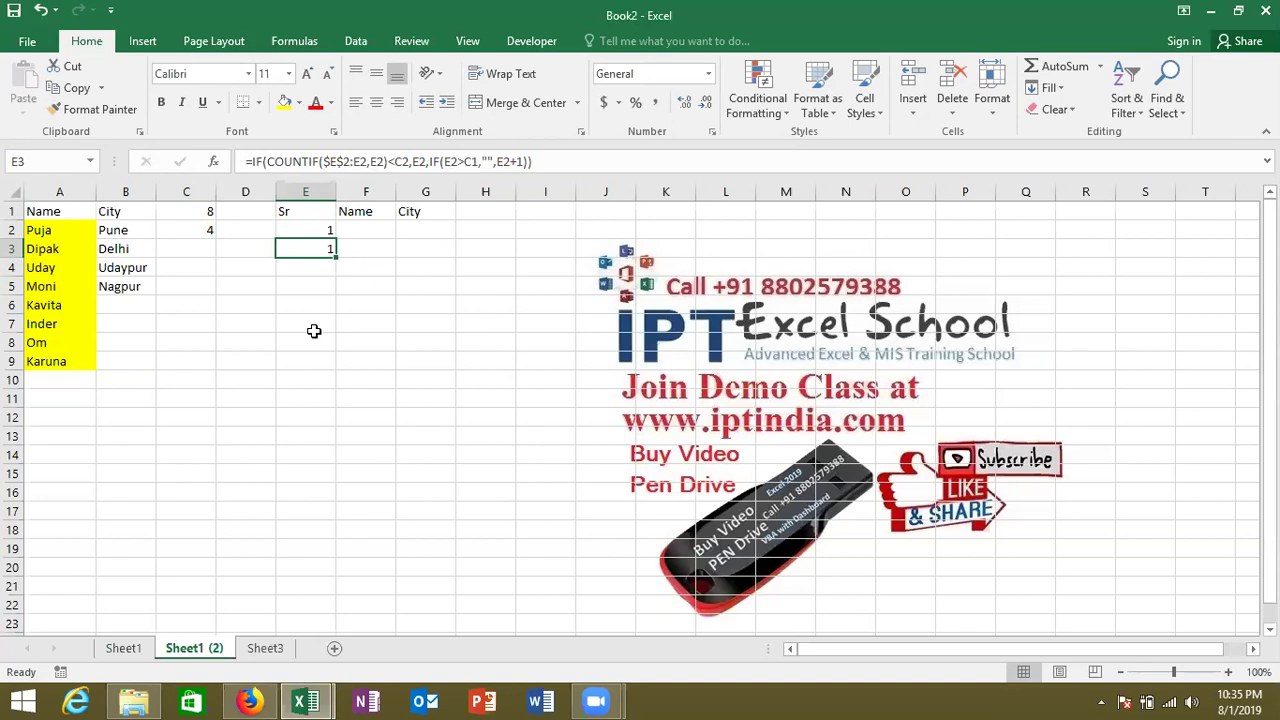
Lock C2 and C1 in E3's formula as $C$2 and $C$1
{"action": "left_click", "coordinate": [405, 161]}
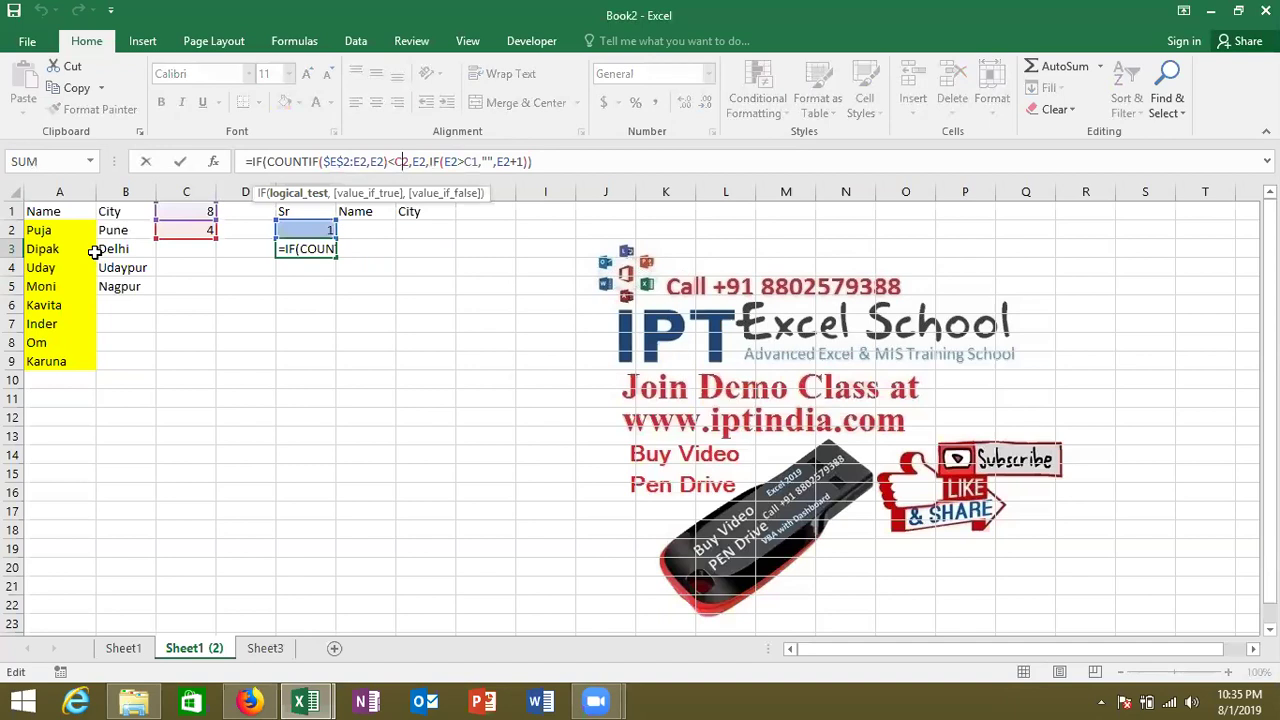
{"action": "key", "text": "F4"}
{"action": "left_click", "coordinate": [484, 161]}
{"action": "key", "text": "F4"}
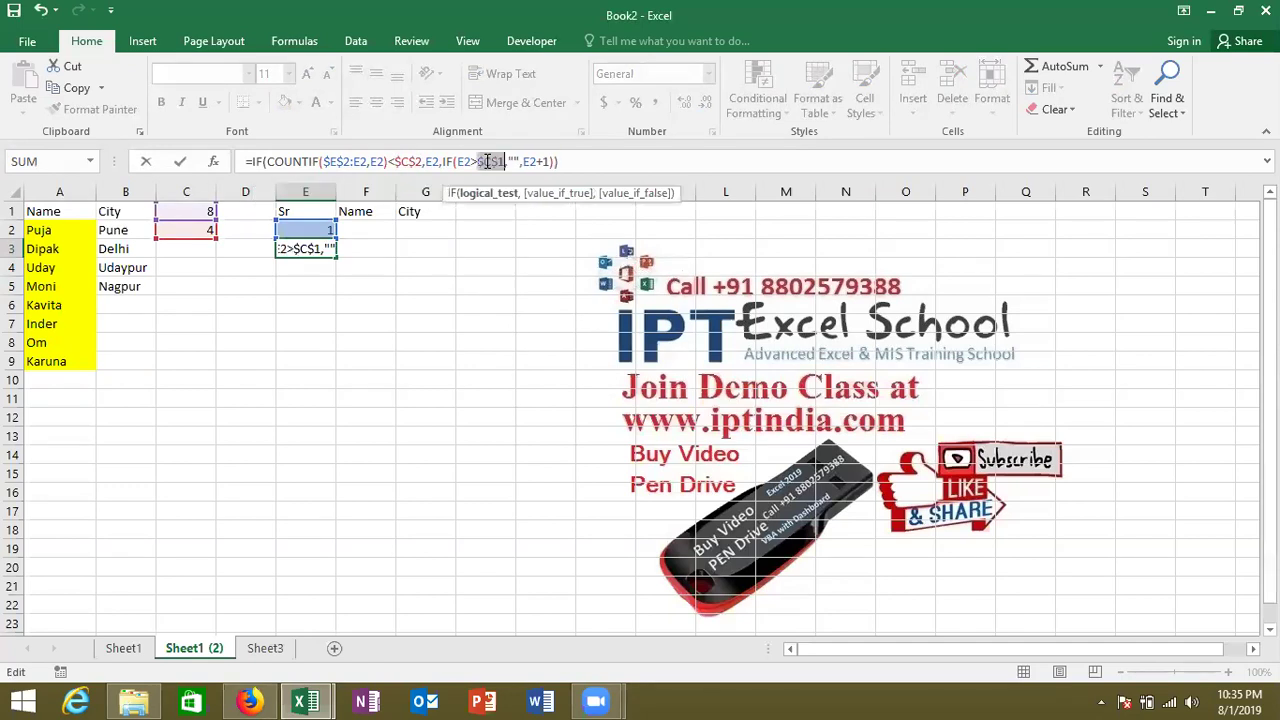
{"action": "key", "text": "Return"}
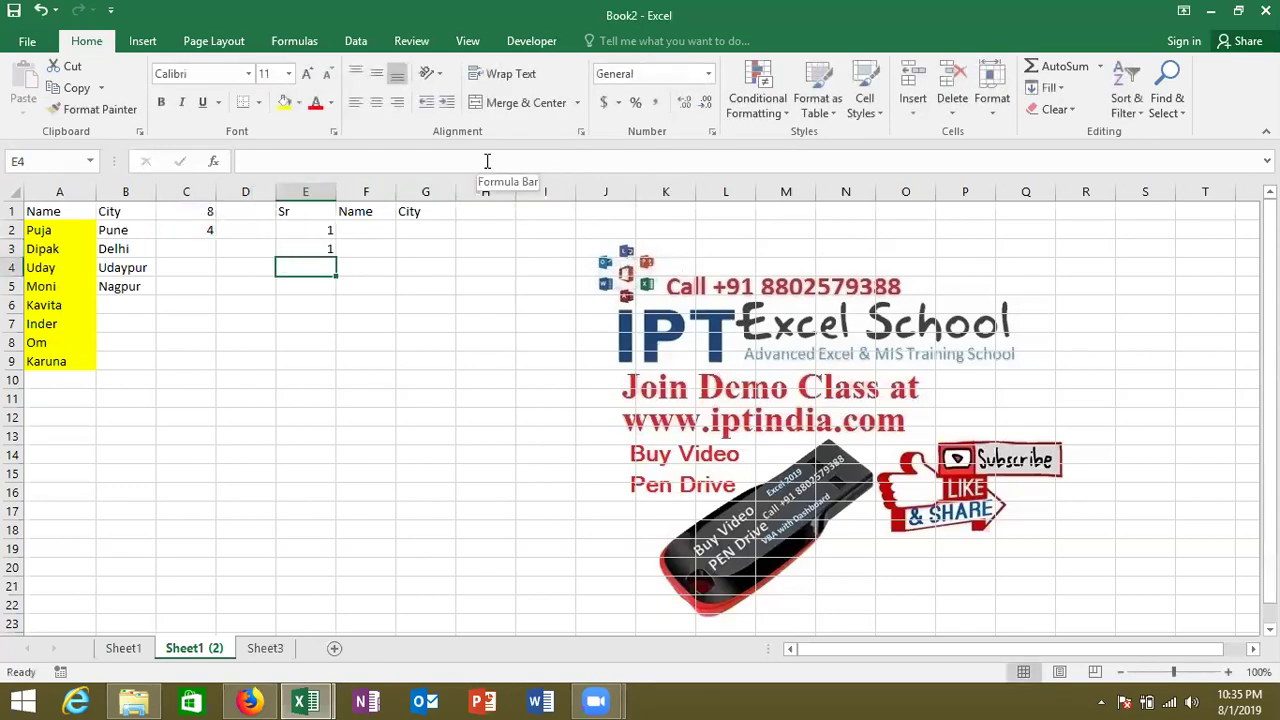
{"action": "key", "text": "Up"}
{"action": "key", "text": "shift+Down"}
{"action": "key", "text": "shift+Down"}
{"action": "key", "text": "shift+Down"}
{"action": "key", "text": "shift+Down"}
{"action": "key", "text": "shift+Down"}
{"action": "key", "text": "shift+Down"}
{"action": "key", "text": "shift+Down"}
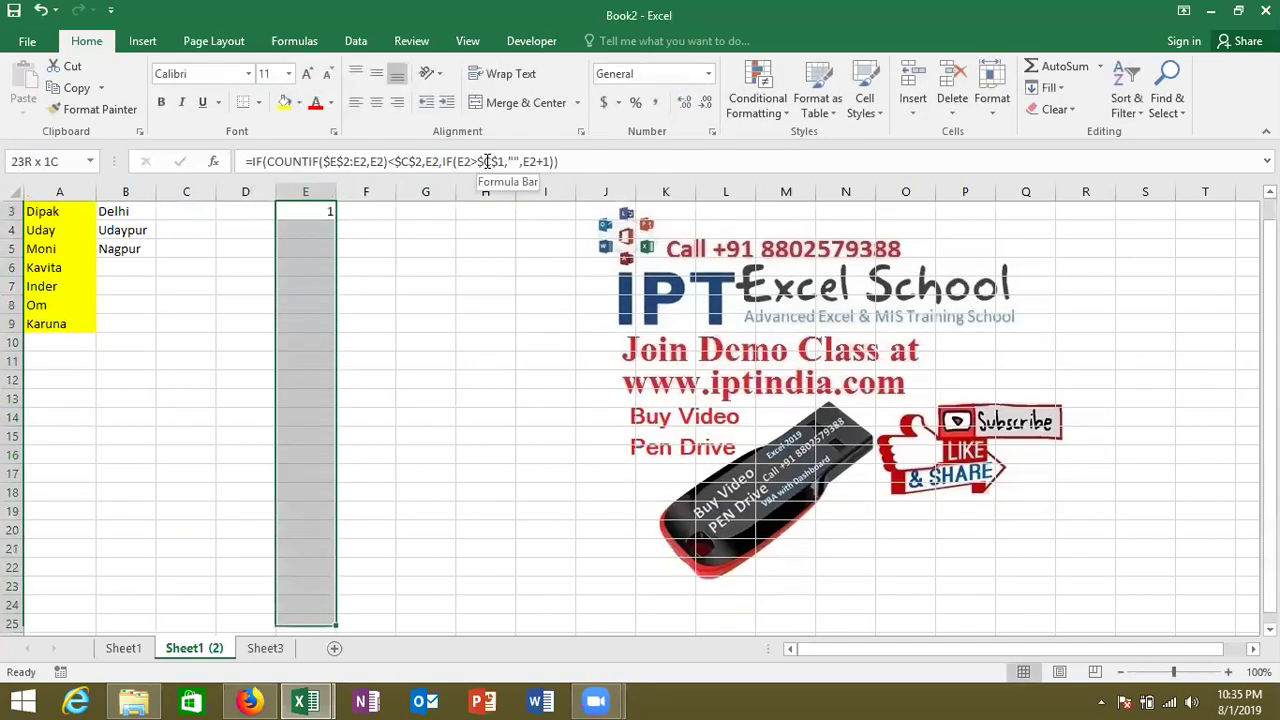
{"action": "key", "text": "shift+Down"}
{"action": "key", "text": "shift+Down"}
{"action": "key", "text": "shift+Down"}
{"action": "key", "text": "shift+Down"}
{"action": "key", "text": "shift+Down"}
{"action": "key", "text": "shift+Down"}
{"action": "key", "text": "shift+Down"}
{"action": "key", "text": "shift+Down"}
{"action": "key", "text": "shift+Down"}
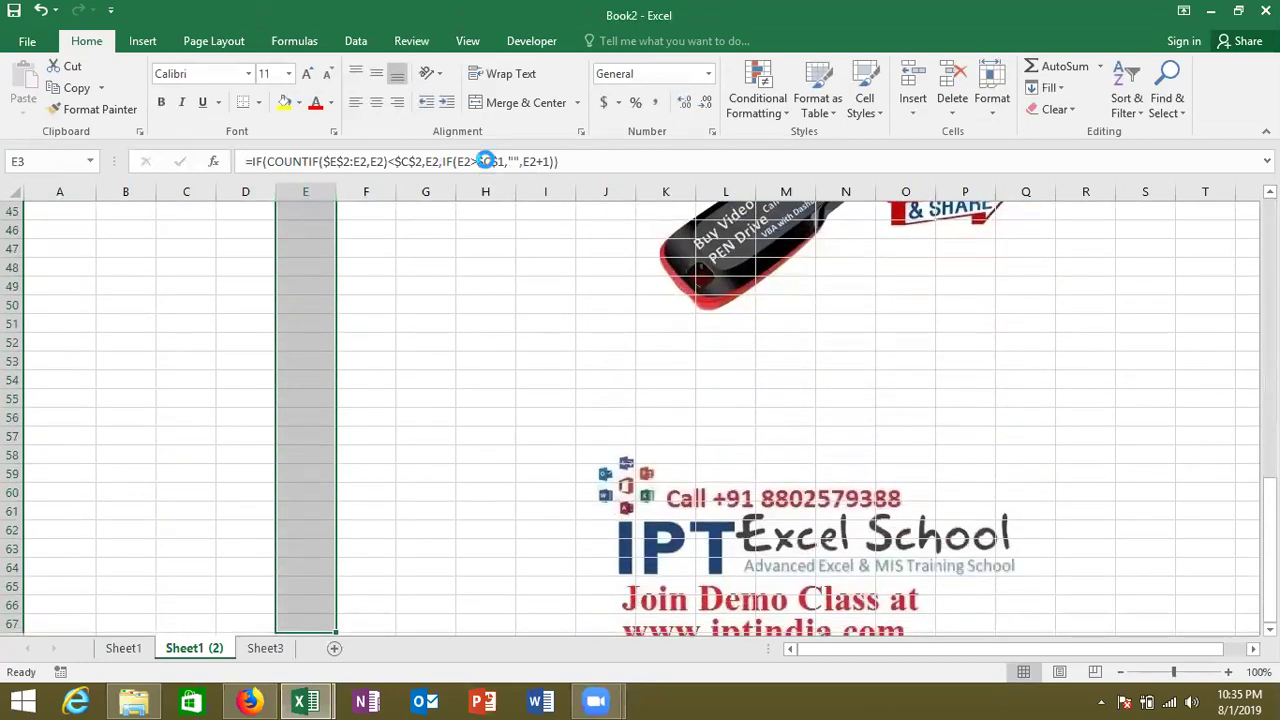
Fill E3's formula down to E67 and confirm each serial repeats four times
{"action": "key", "text": "ctrl+d"}
{"action": "key", "text": "Up"}
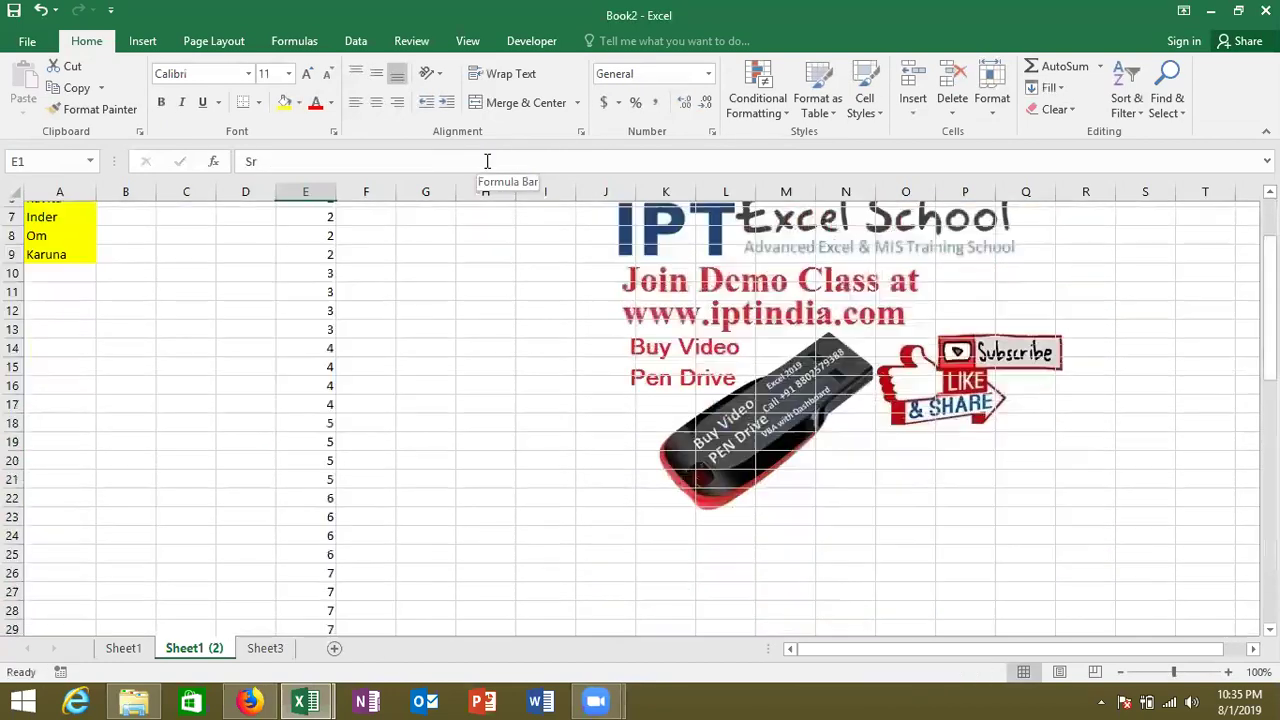
{"action": "key", "text": "Left"}
Review the count formulas in C1 and C2 and the last serial in column E
{"action": "key", "text": "Left"}
{"action": "key", "text": "Right"}
{"action": "key", "text": "Right"}
{"action": "key", "text": "shift+Down"}
{"action": "key", "text": "shift+Down"}
{"action": "key", "text": "shift+Down"}
{"action": "key", "text": "shift+Down"}
{"action": "key", "text": "shift+Up"}
{"action": "key", "text": "Down"}
{"action": "key", "text": "Down"}
{"action": "key", "text": "Down"}
{"action": "key", "text": "Down"}
{"action": "key", "text": "shift+Down"}
{"action": "key", "text": "shift+Down"}
{"action": "key", "text": "shift+Down"}
{"action": "key", "text": "shift+Down"}
{"action": "key", "text": "Down"}
{"action": "key", "text": "Down"}
{"action": "key", "text": "Down"}
{"action": "key", "text": "Down"}
{"action": "key", "text": "Down"}
{"action": "key", "text": "Down"}
{"action": "key", "text": "Down"}
{"action": "key", "text": "Down"}
{"action": "key", "text": "Down"}
{"action": "key", "text": "Down"}
{"action": "key", "text": "Up"}
{"action": "key", "text": "Up"}
{"action": "key", "text": "Up"}
{"action": "key", "text": "Up"}
{"action": "key", "text": "Up"}
{"action": "key", "text": "Up"}
{"action": "key", "text": "Up"}
{"action": "key", "text": "shift+Down"}
{"action": "key", "text": "shift+Down"}
{"action": "key", "text": "shift+Down"}
{"action": "key", "text": "ctrl+Up"}
{"action": "key", "text": "Left"}
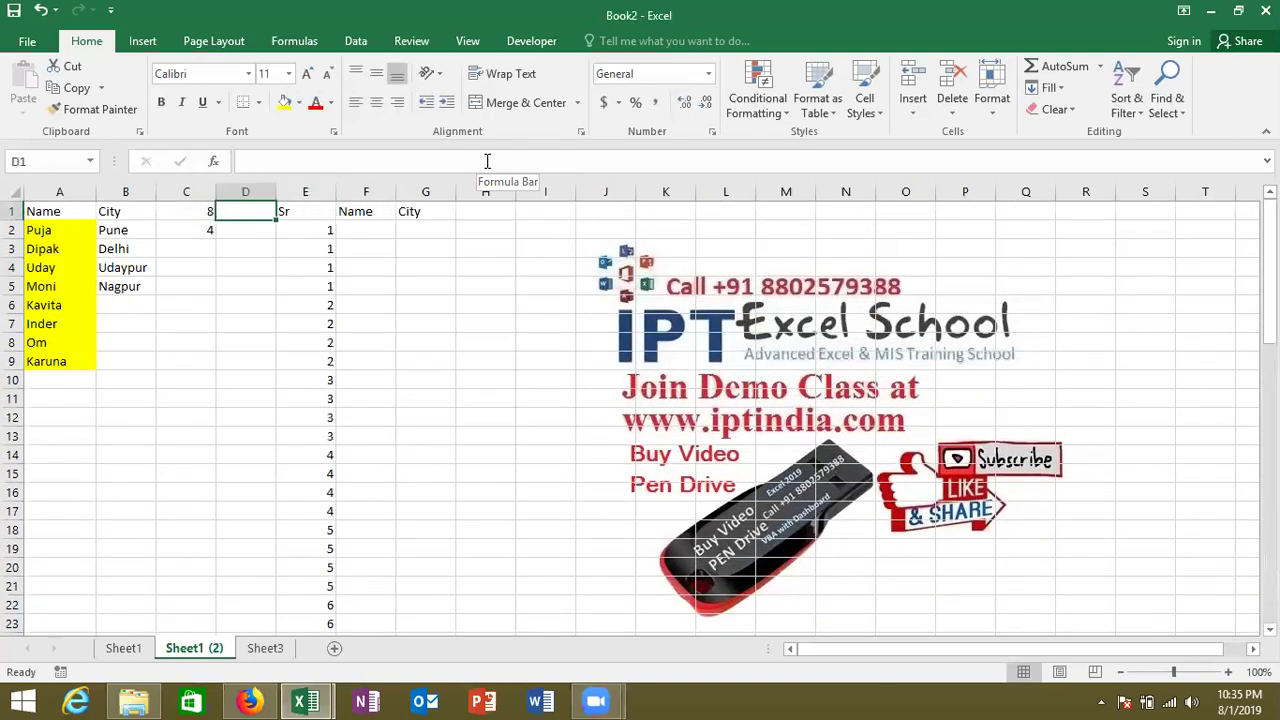
{"action": "key", "text": "Left"}
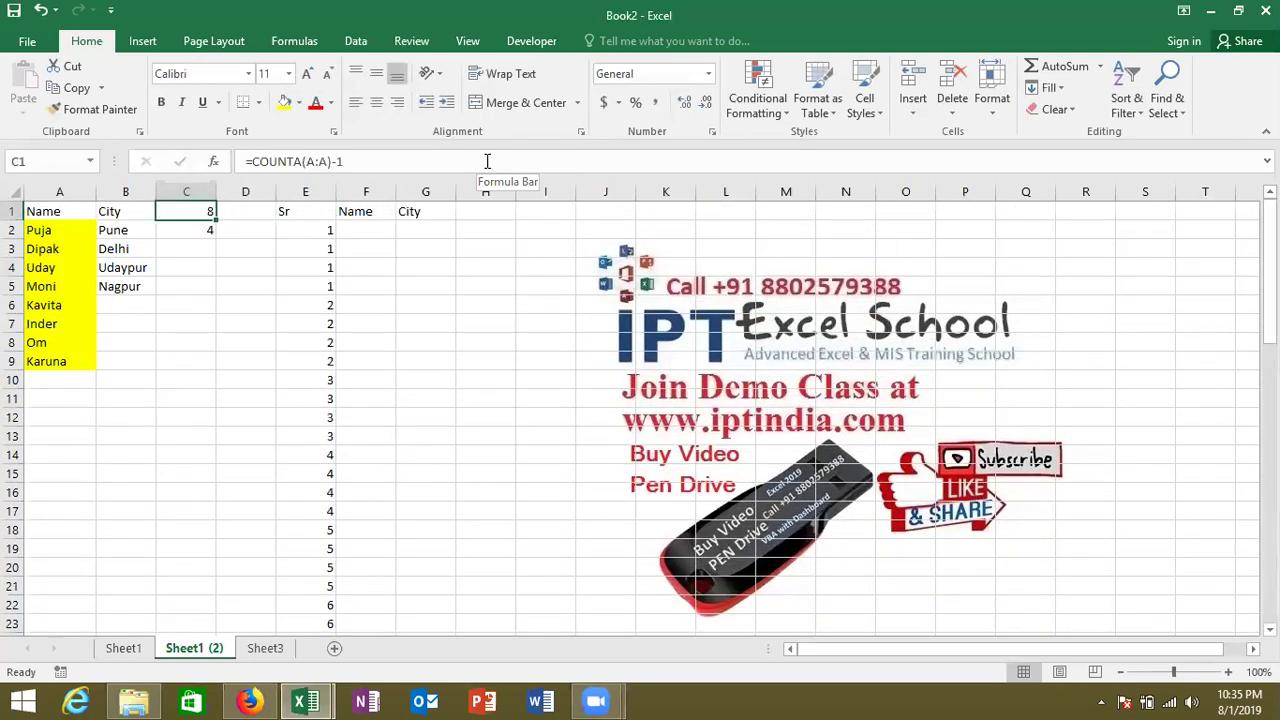
{"action": "key", "text": "Down"}
{"action": "key", "text": "Right"}
{"action": "key", "text": "Right"}
{"action": "key", "text": "Right"}
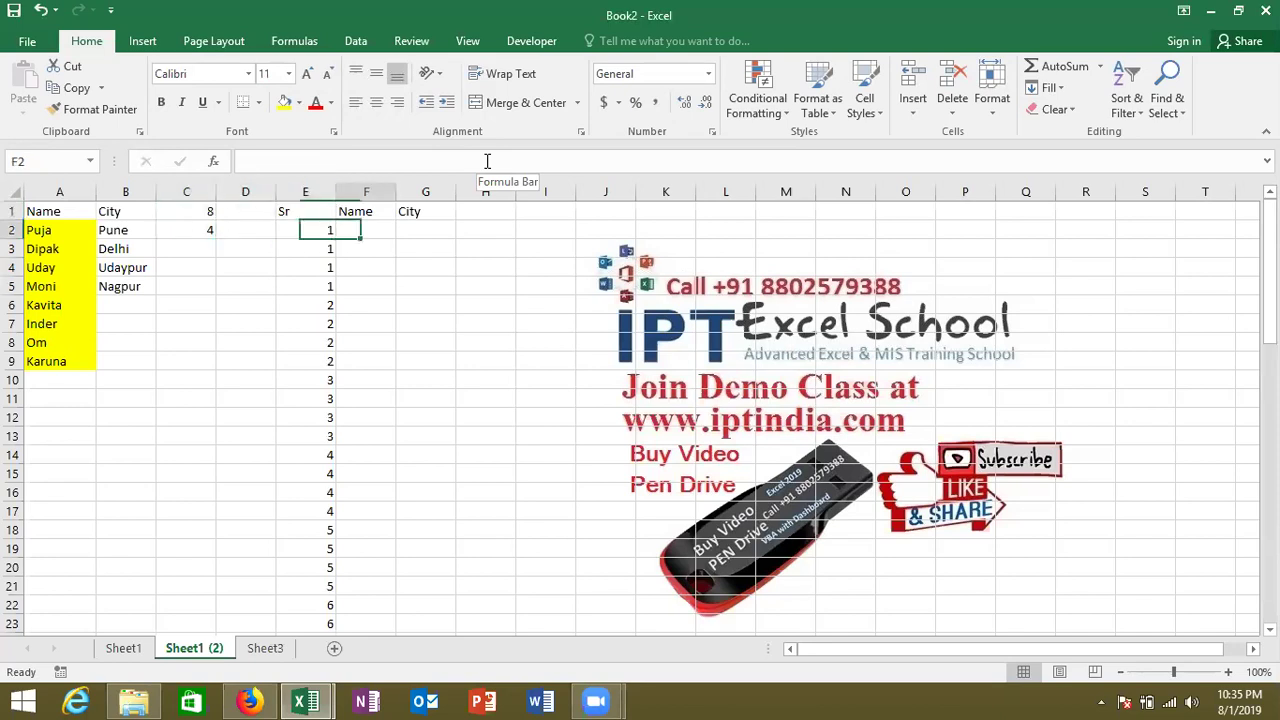
{"action": "key", "text": "Left"}
{"action": "key", "text": "ctrl+Down"}
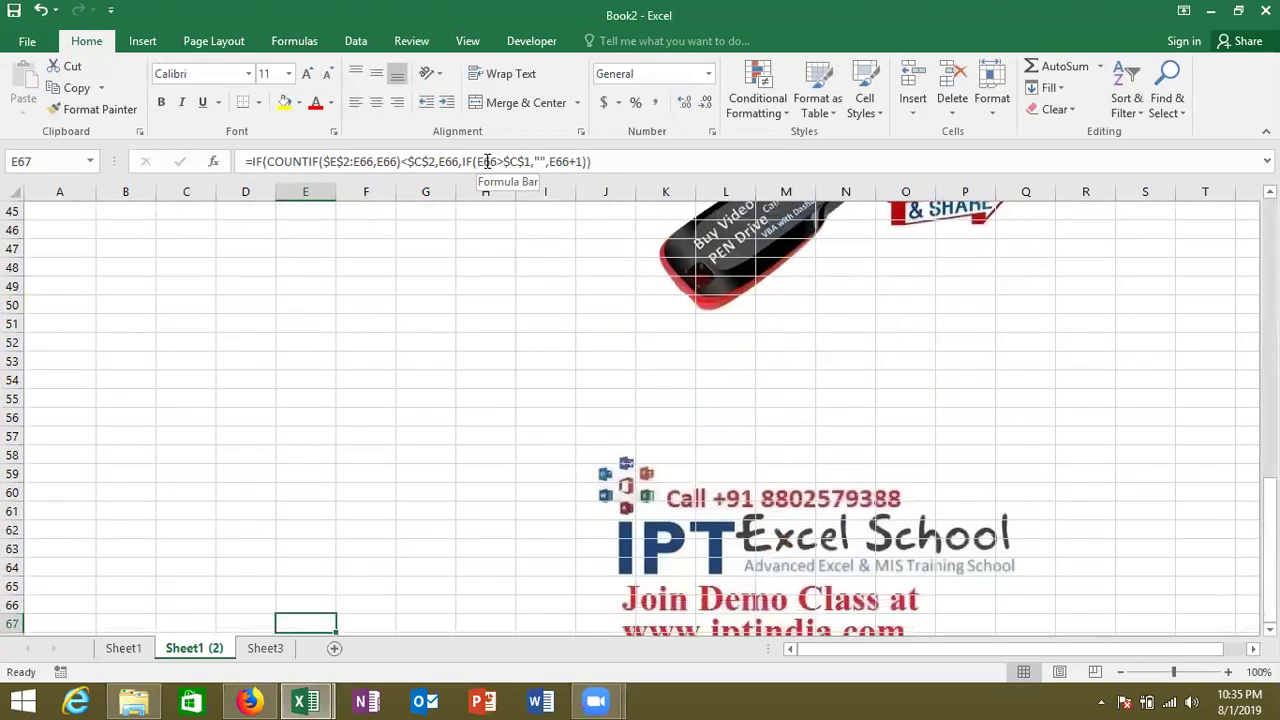
{"action": "key", "text": "ctrl+Up"}
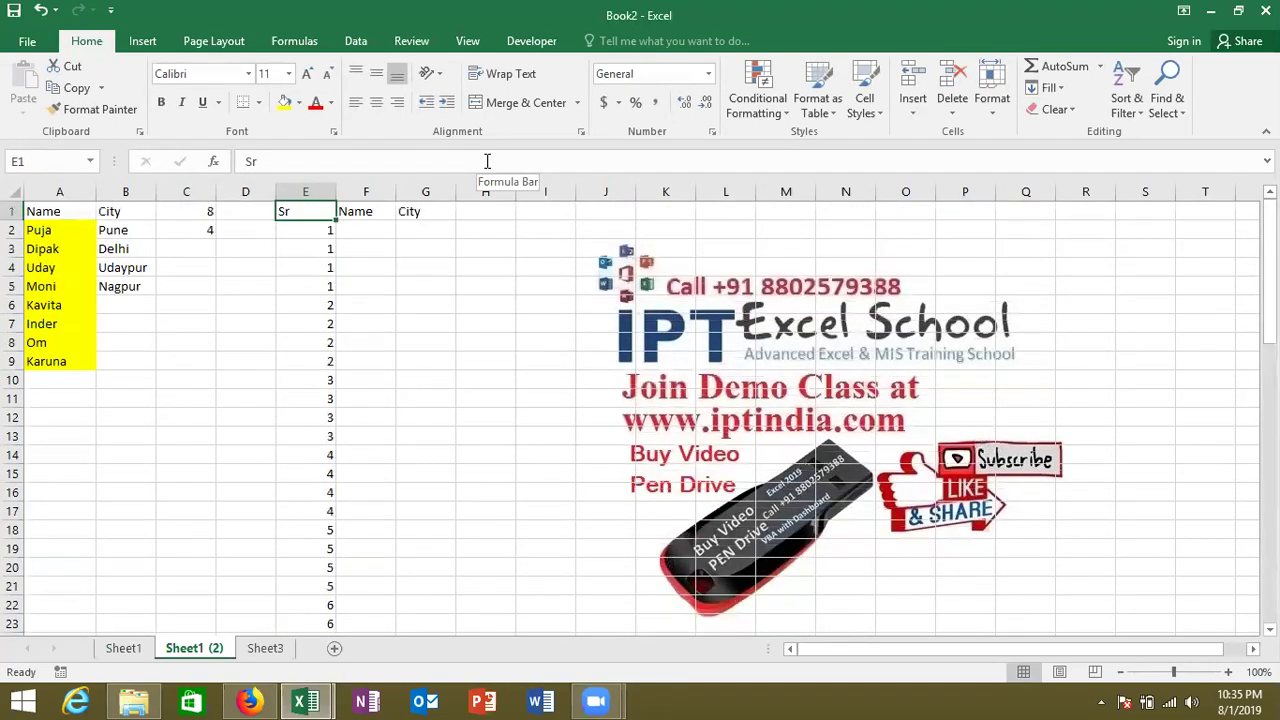
{"action": "key", "text": "Down"}
{"action": "key", "text": "Down"}
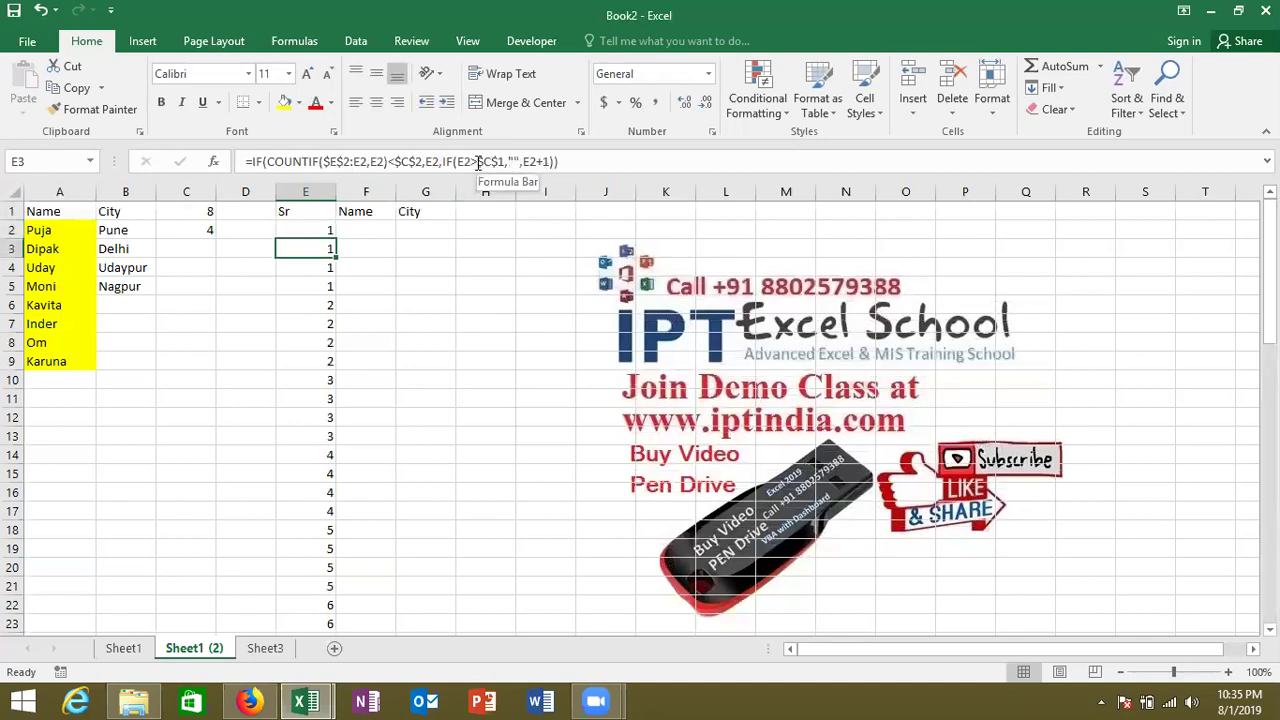
Change E2>$C$1 to E2>=$C$1 in E3 and refill column E, serials ending at 8
{"action": "left_click", "coordinate": [478, 162]}
{"action": "type", "text": "="}
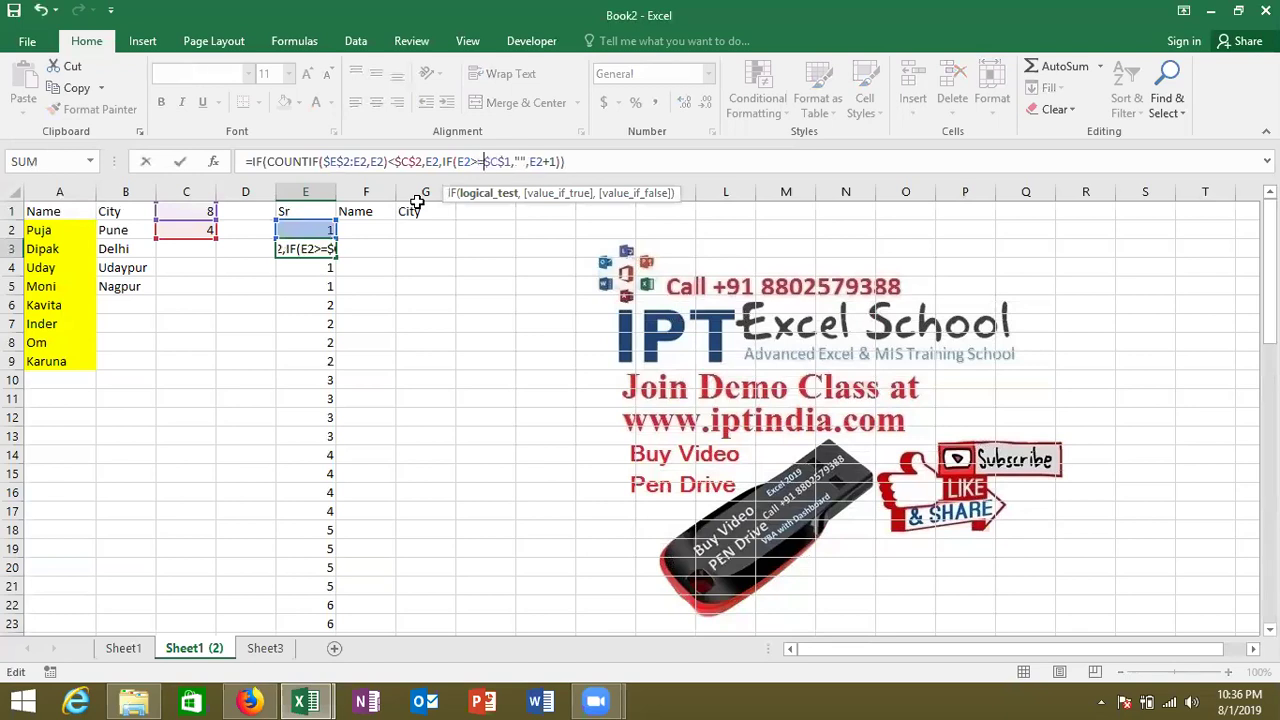
{"action": "key", "text": "ctrl+Return"}
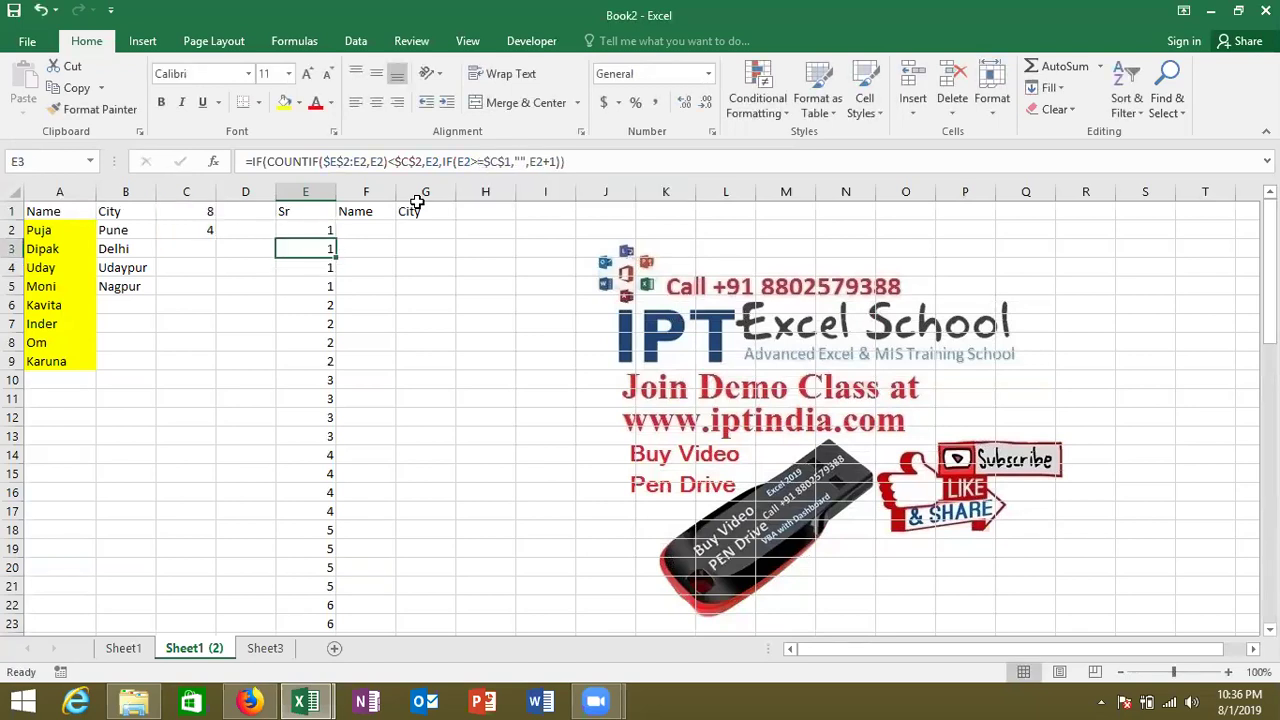
{"action": "double_click", "coordinate": [337, 258]}
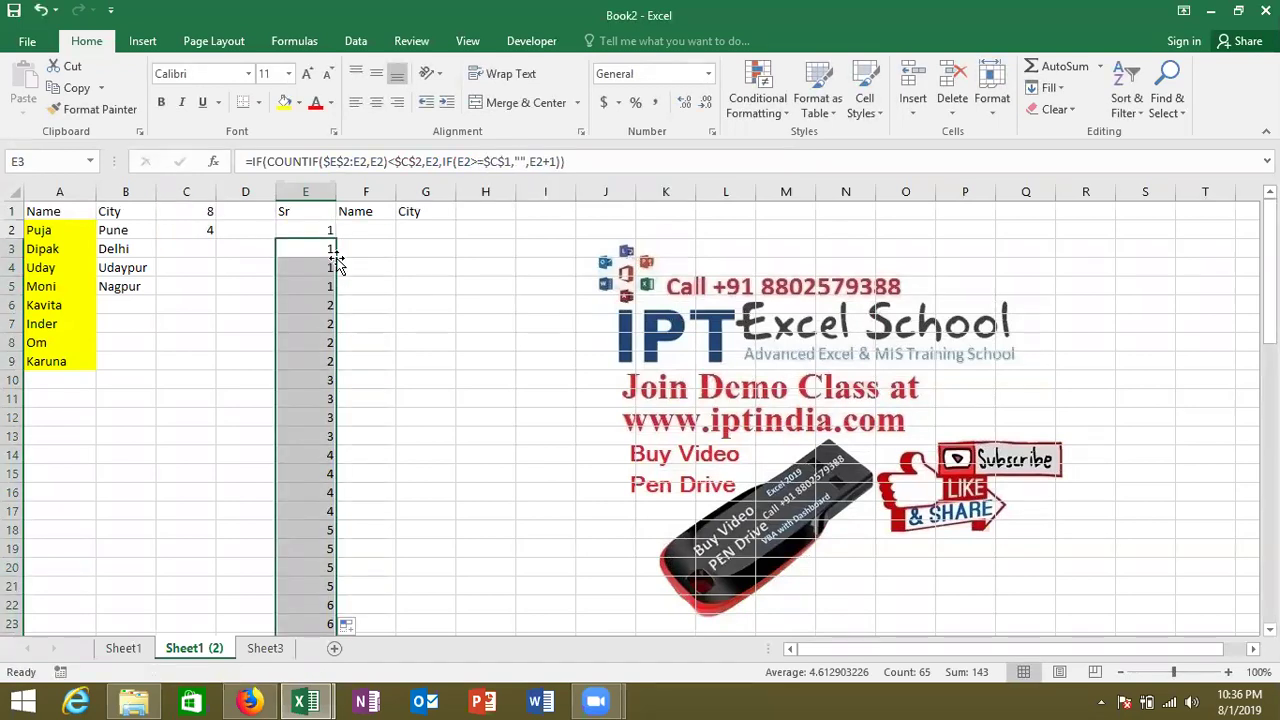
{"action": "key", "text": "ctrl+Down"}
{"action": "key", "text": "ctrl+Up"}
{"action": "key", "text": "Down"}
{"action": "key", "text": "Down"}
{"action": "key", "text": "Down"}
{"action": "key", "text": "Down"}
{"action": "key", "text": "Down"}
{"action": "key", "text": "Down"}
{"action": "key", "text": "Down"}
{"action": "key", "text": "Down"}
{"action": "key", "text": "Down"}
{"action": "key", "text": "Down"}
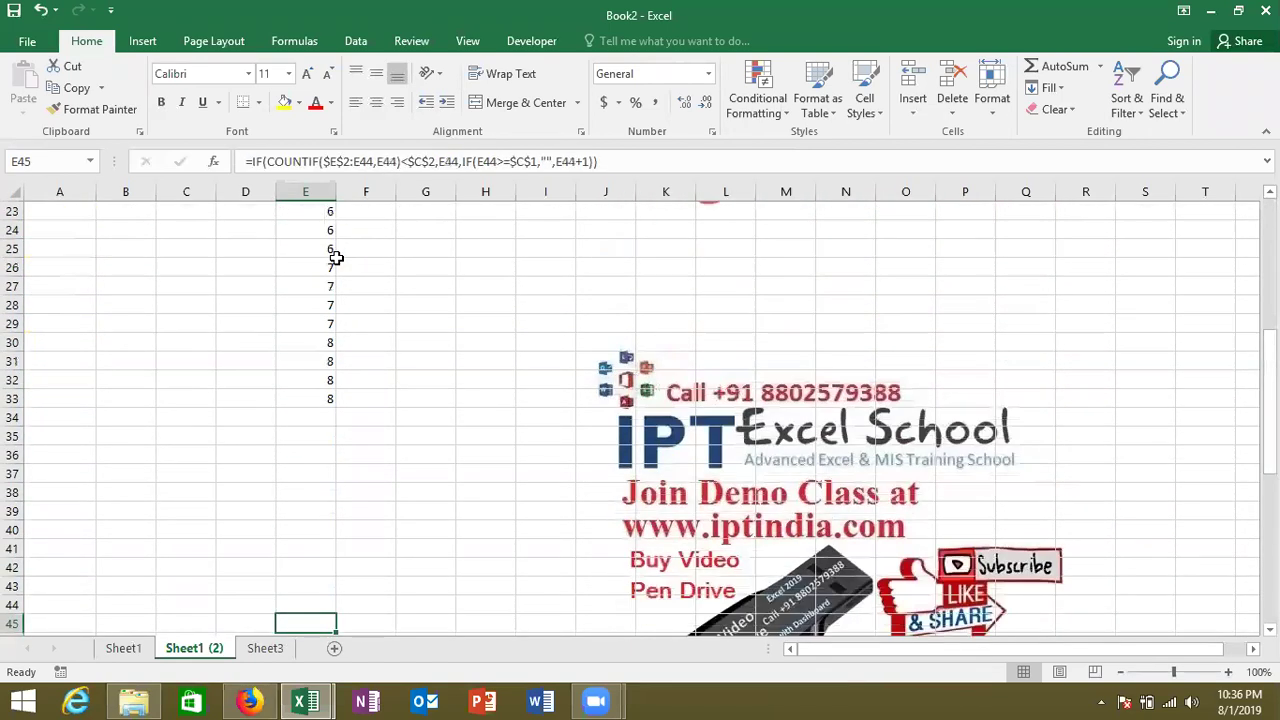
{"action": "key", "text": "Down"}
{"action": "key", "text": "Up"}
{"action": "key", "text": "Up"}
{"action": "key", "text": "Up"}
{"action": "key", "text": "Up"}
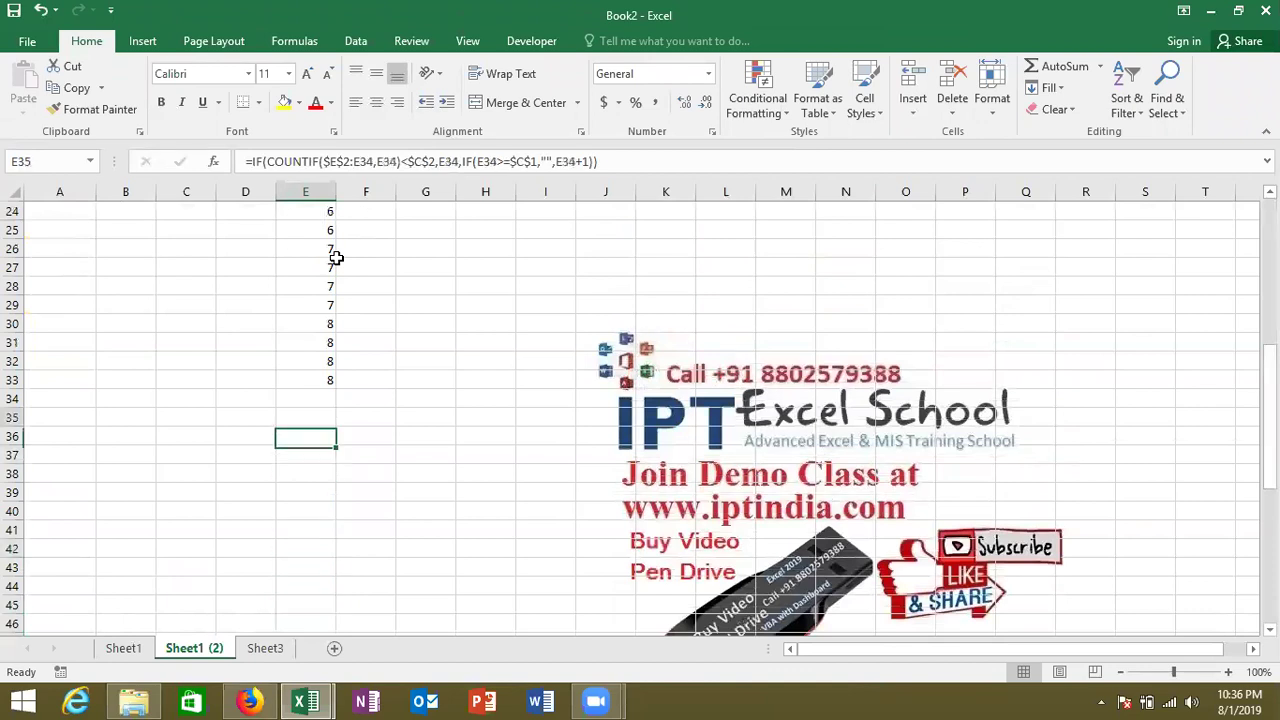
{"action": "key", "text": "Up"}
{"action": "key", "text": "Up"}
{"action": "key", "text": "Up"}
{"action": "key", "text": "Up"}
{"action": "key", "text": "Up"}
{"action": "key", "text": "Up"}
{"action": "key", "text": "Up"}
{"action": "key", "text": "Up"}
{"action": "key", "text": "Up"}
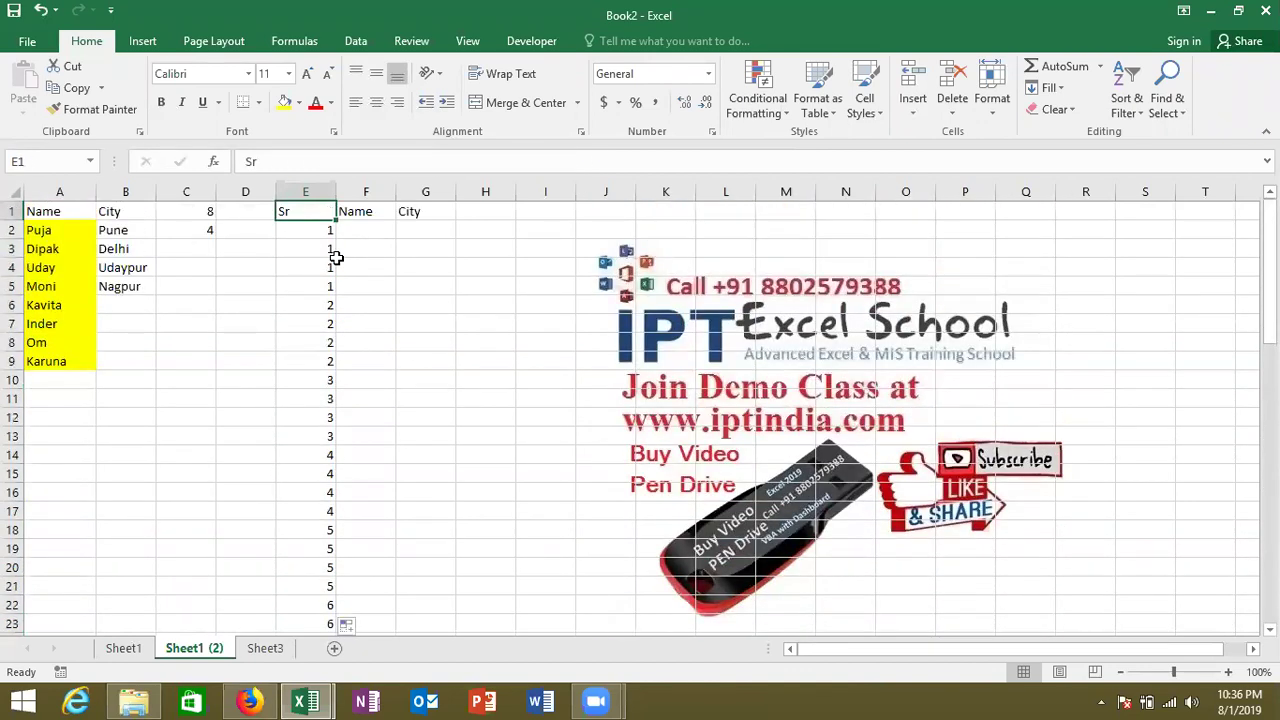
Check the Name headers in A1 and F1 and the first name in A2
{"action": "key", "text": "Left"}
{"action": "key", "text": "Left"}
{"action": "key", "text": "Left"}
{"action": "key", "text": "Left"}
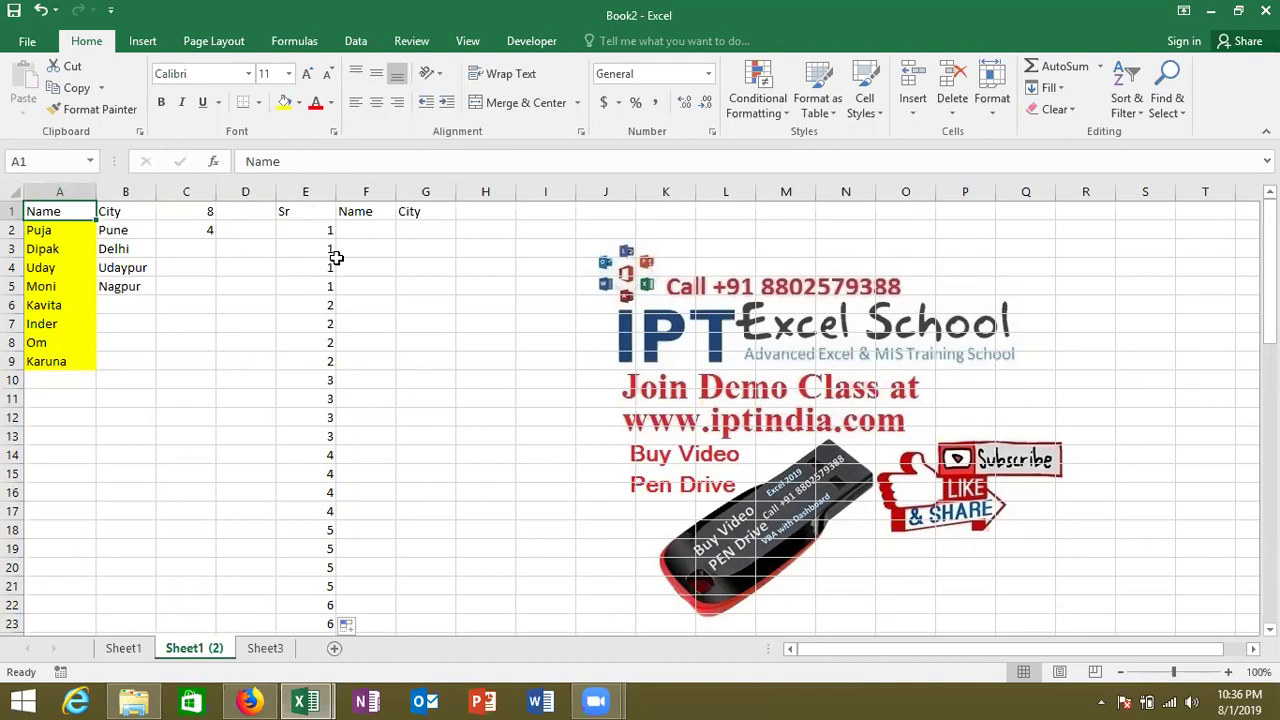
{"action": "key", "text": "Right"}
{"action": "key", "text": "Right"}
{"action": "key", "text": "Right"}
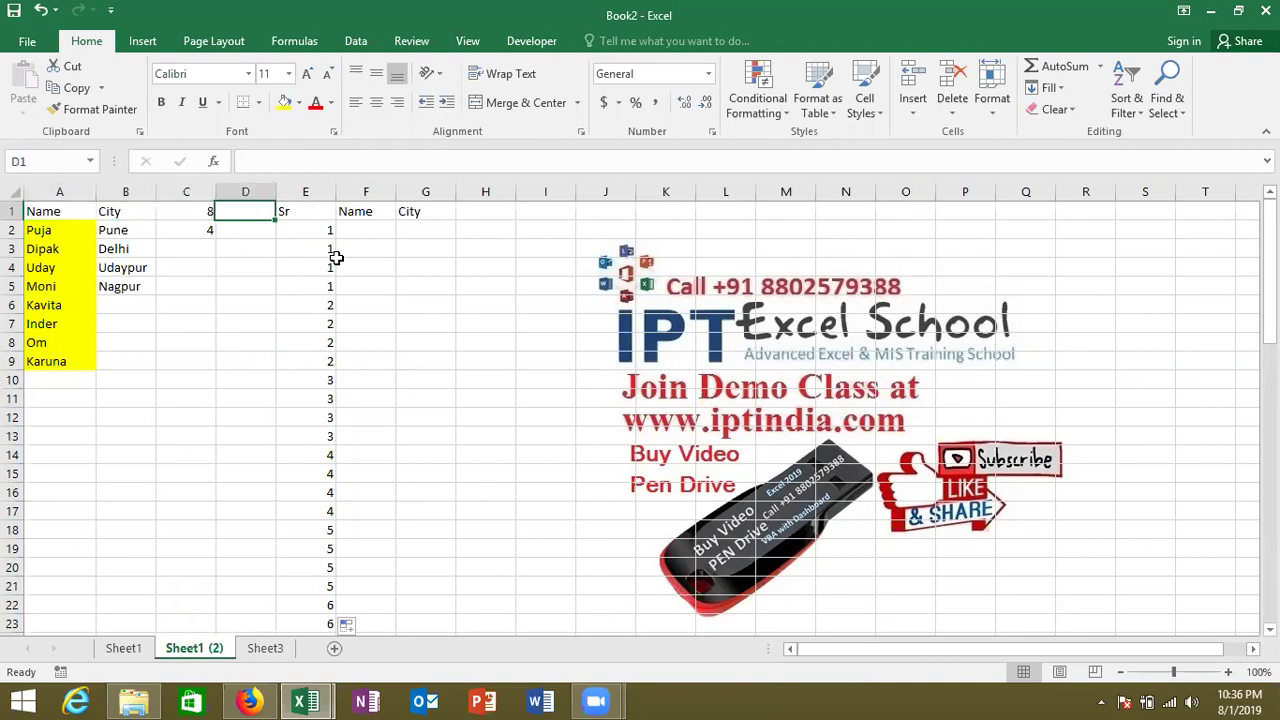
{"action": "key", "text": "Right"}
{"action": "key", "text": "Right"}
{"action": "key", "text": "Down"}
{"action": "key", "text": "Left"}
{"action": "key", "text": "Left"}
{"action": "key", "text": "Left"}
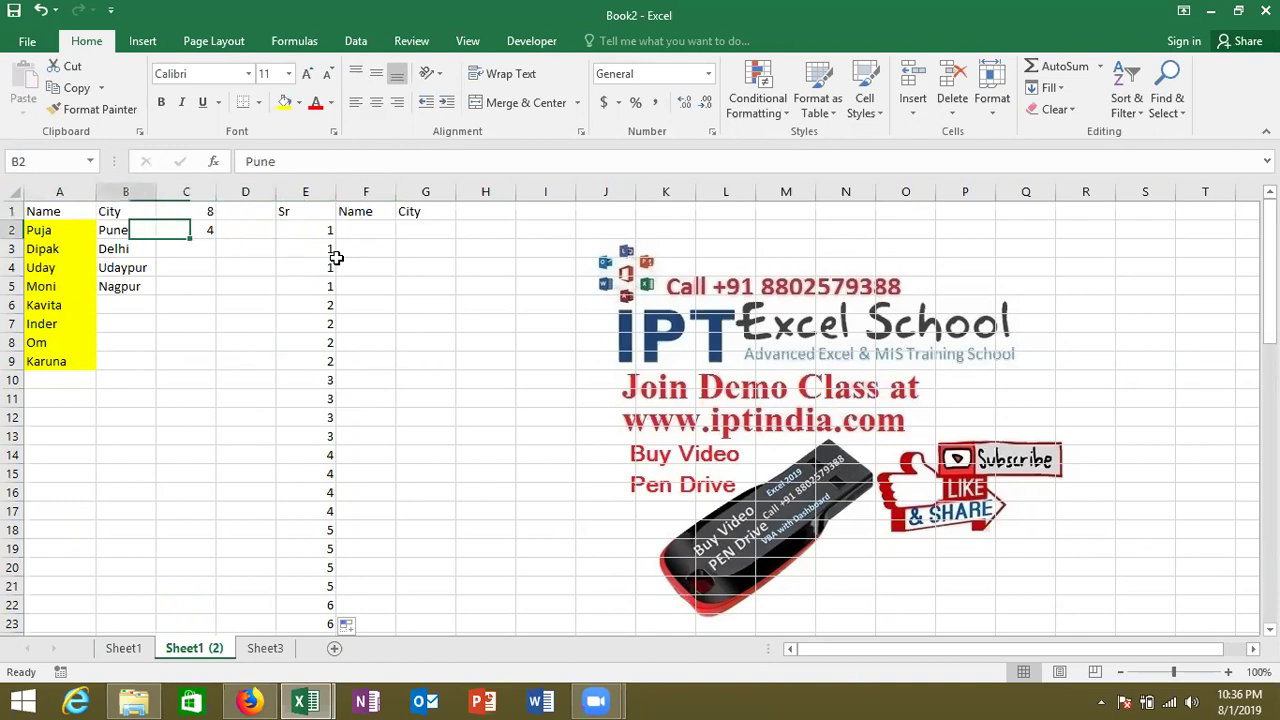
{"action": "key", "text": "Left"}
{"action": "key", "text": "Left"}
{"action": "key", "text": "Right"}
{"action": "key", "text": "Right"}
{"action": "key", "text": "Right"}
{"action": "key", "text": "Right"}
{"action": "key", "text": "Right"}
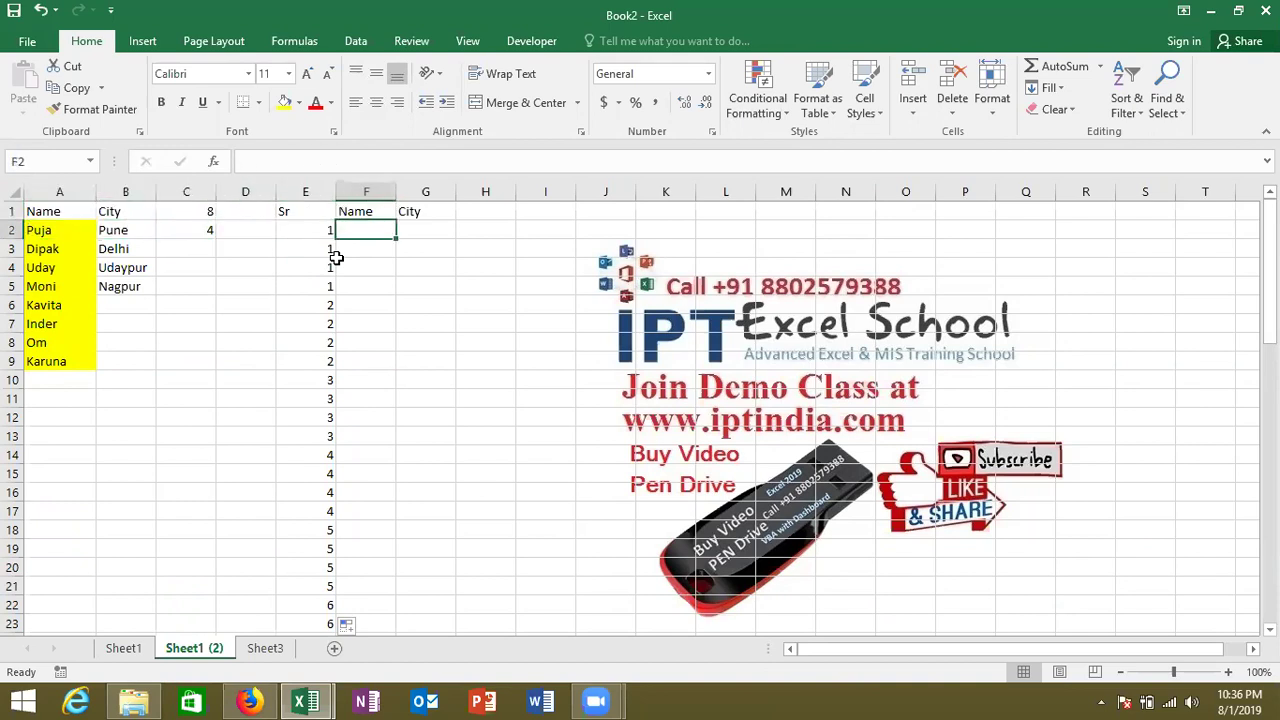
Enter =OFFSET($A$1,E2,0) in F2 so it shows Puja
{"action": "type", "text": "=of"}
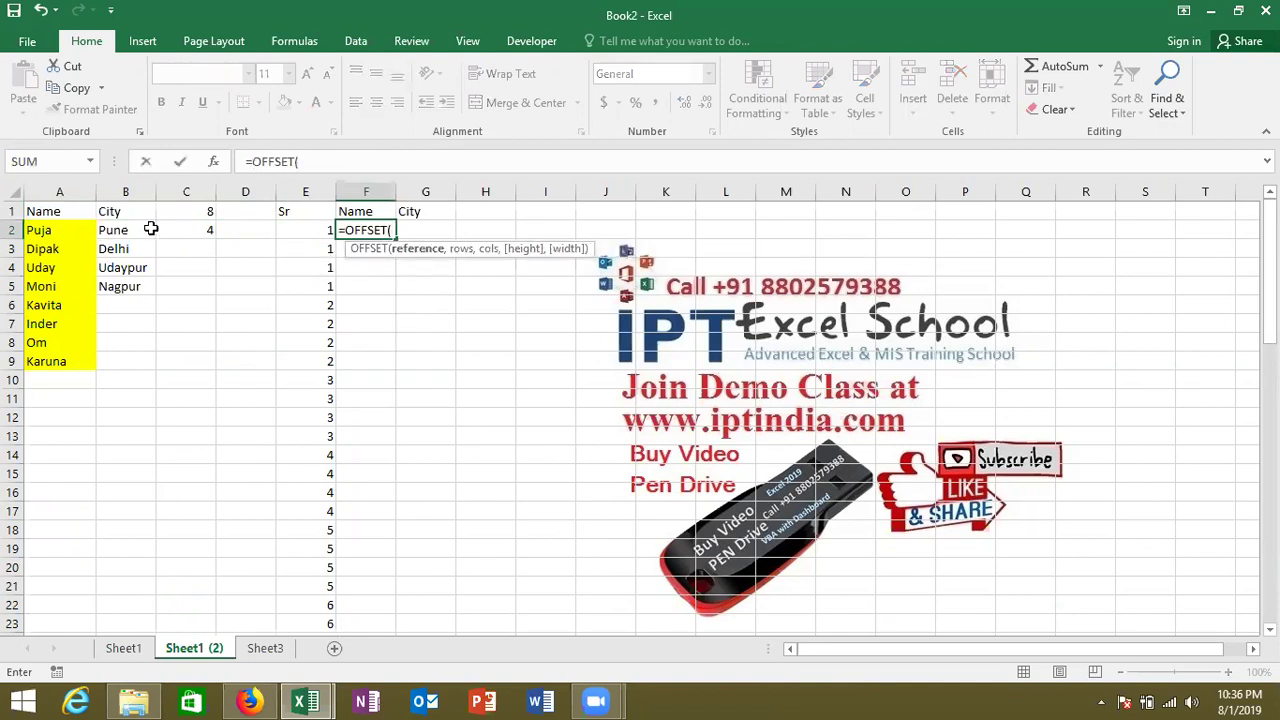
{"action": "left_click", "coordinate": [77, 211]}
{"action": "type", "text": ","}
{"action": "left_click", "coordinate": [289, 233]}
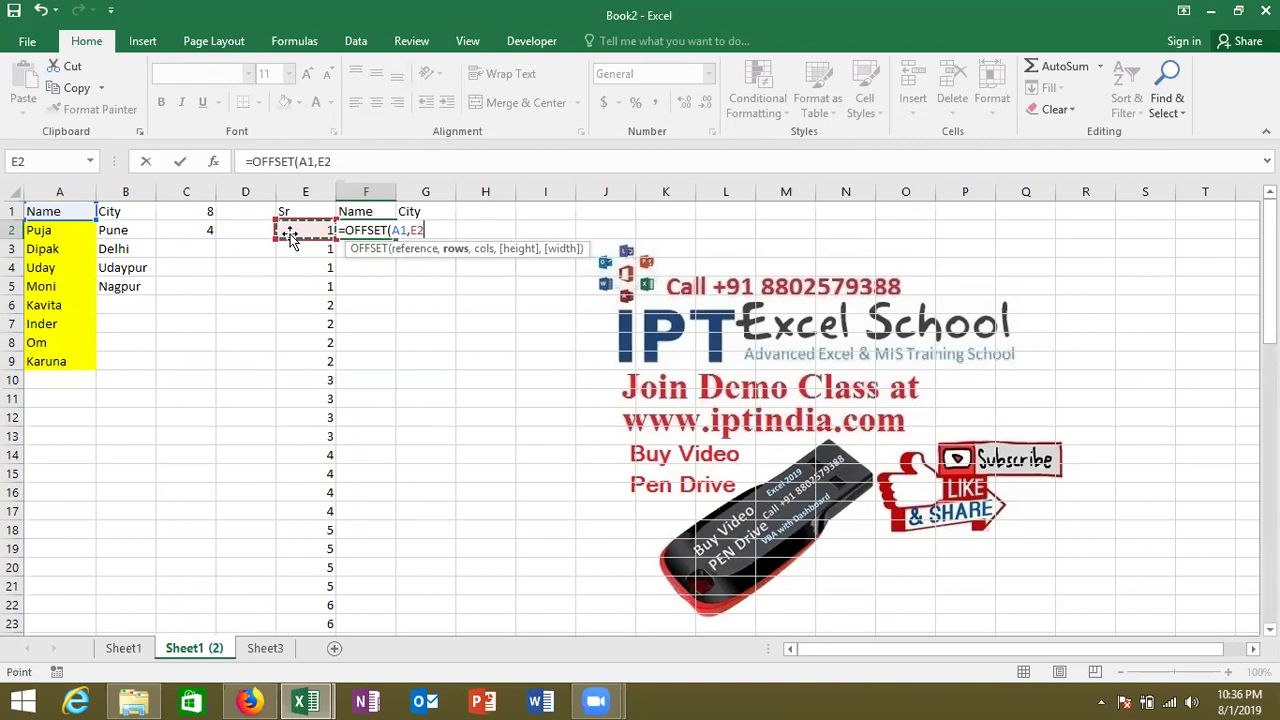
{"action": "type", "text": ","}
{"action": "type", "text": "0)"}
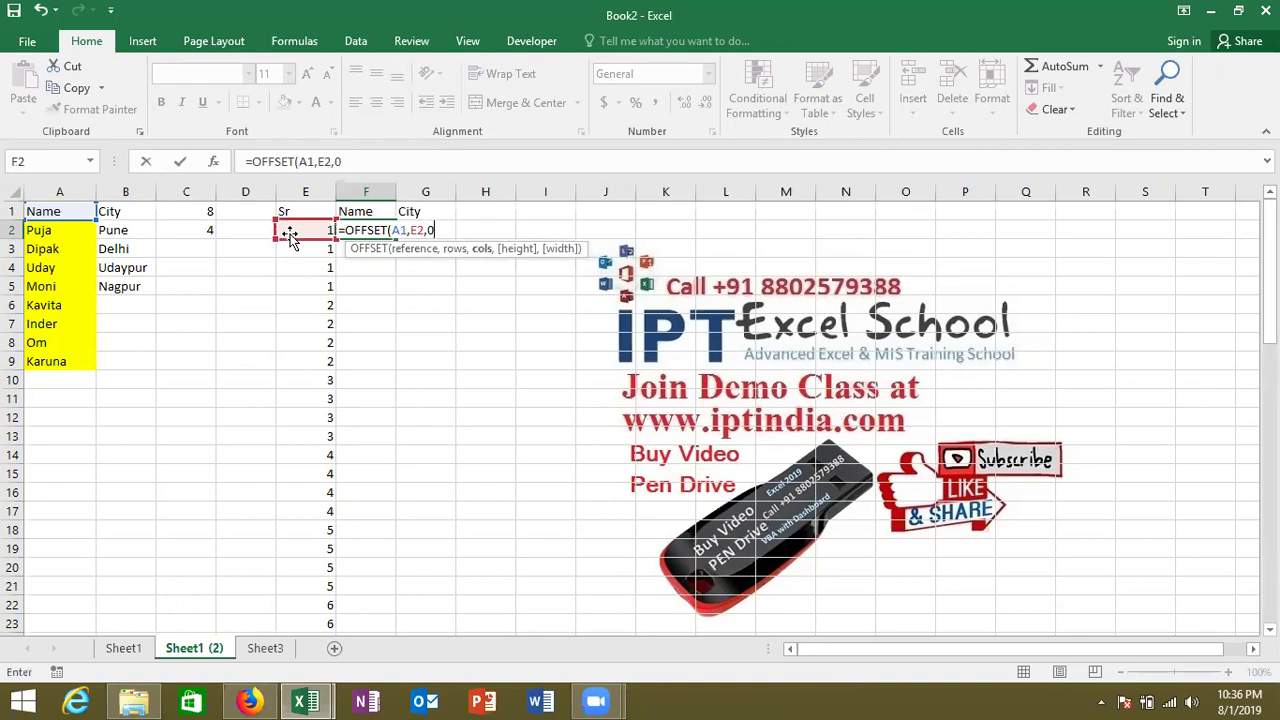
{"action": "key", "text": "Return"}
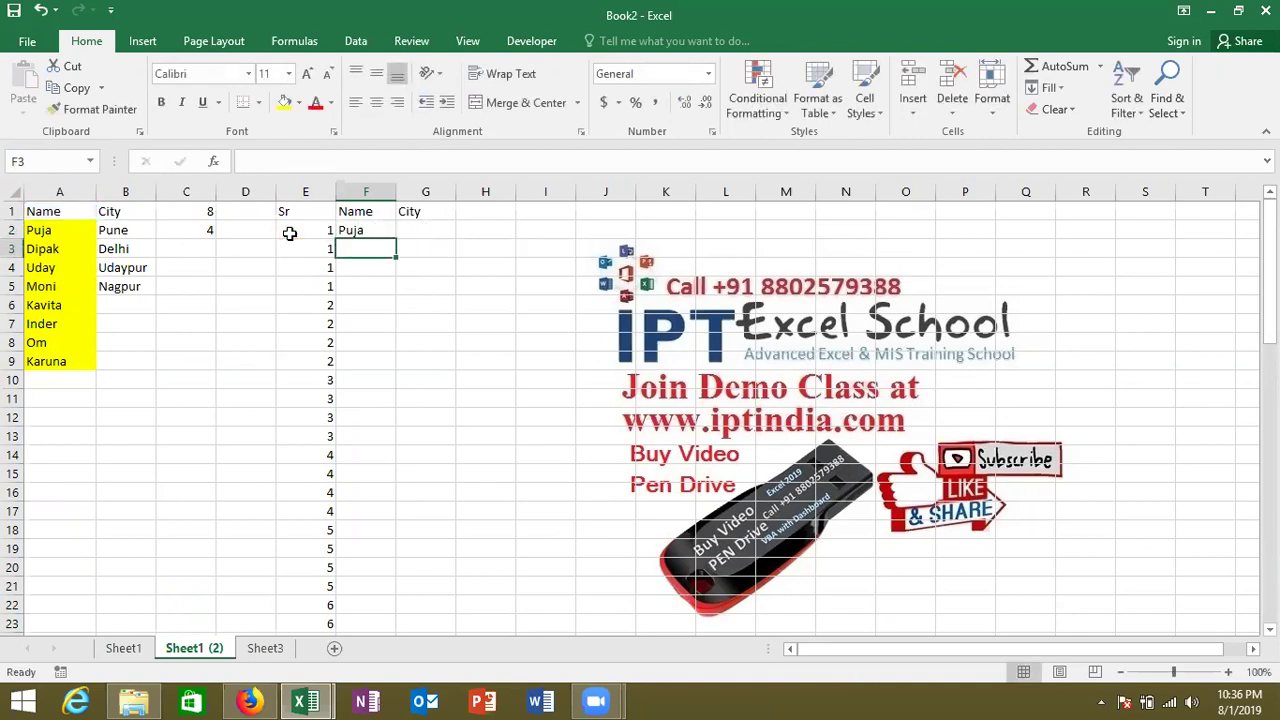
{"action": "key", "text": "Up"}
{"action": "left_click", "coordinate": [309, 161]}
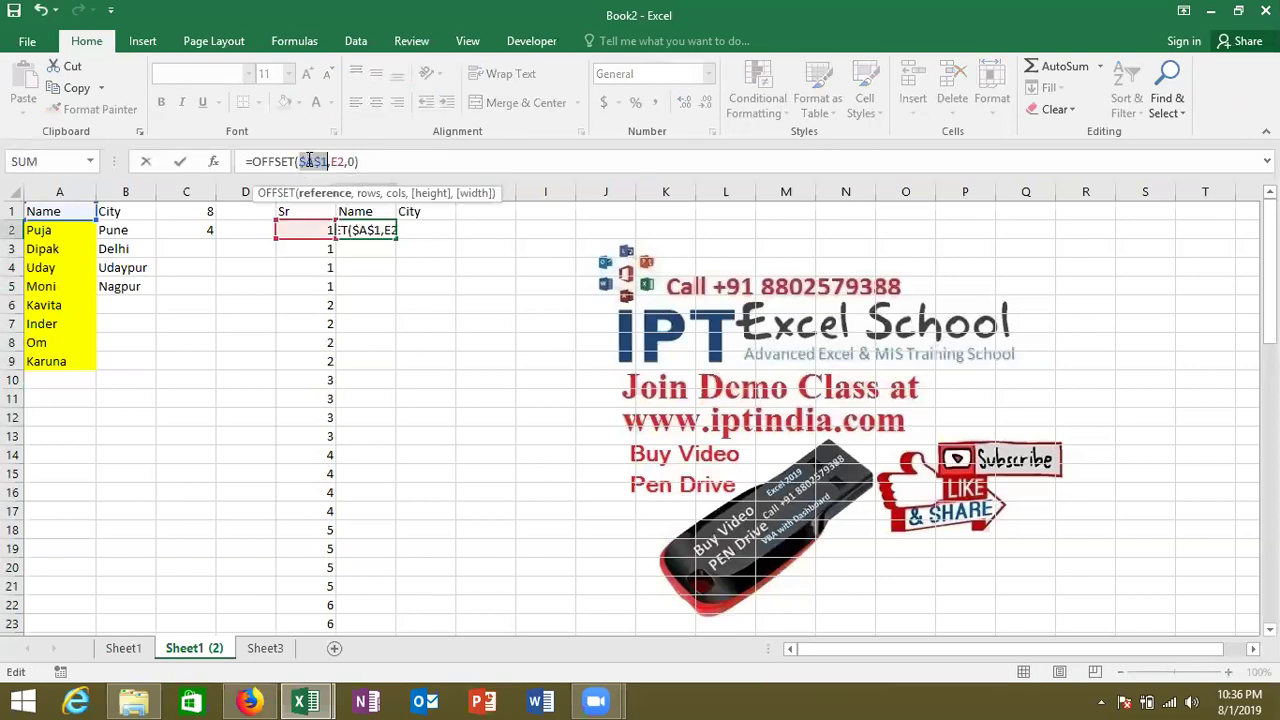
{"action": "key", "text": "Return"}
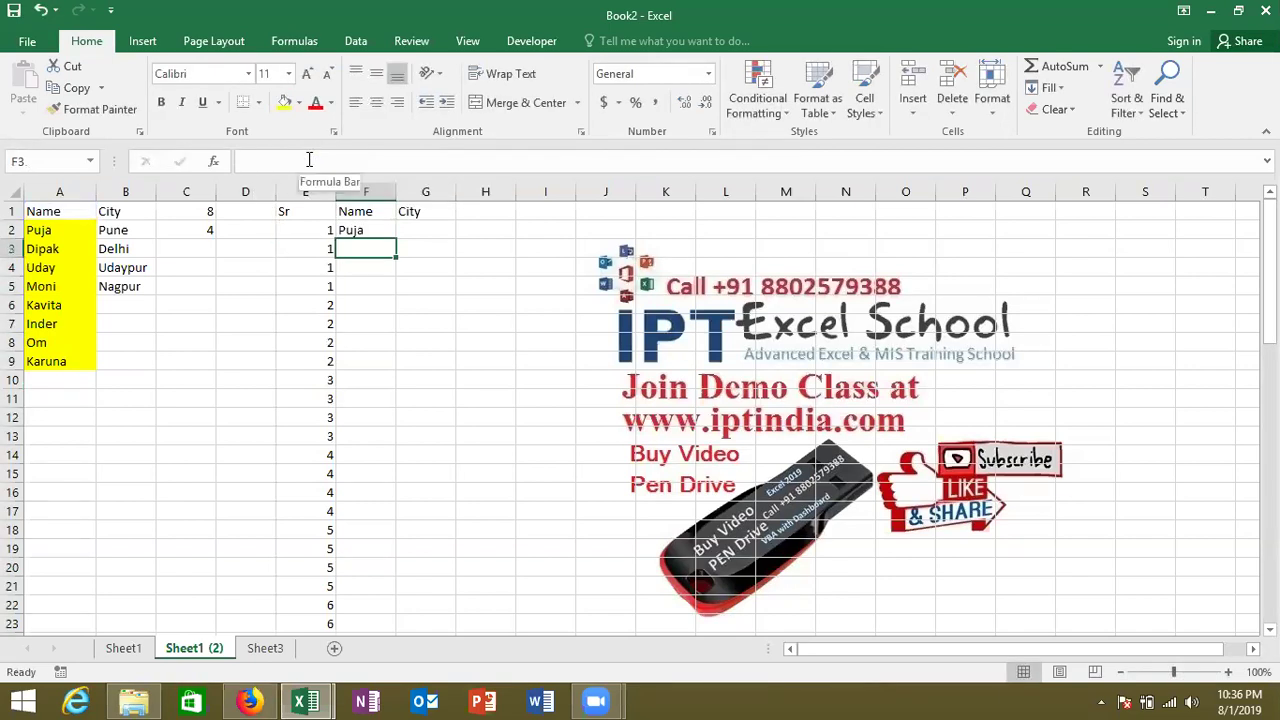
Copy the name formula down column F and check names Puja through Om
{"action": "left_click", "coordinate": [385, 230]}
{"action": "double_click", "coordinate": [396, 240]}
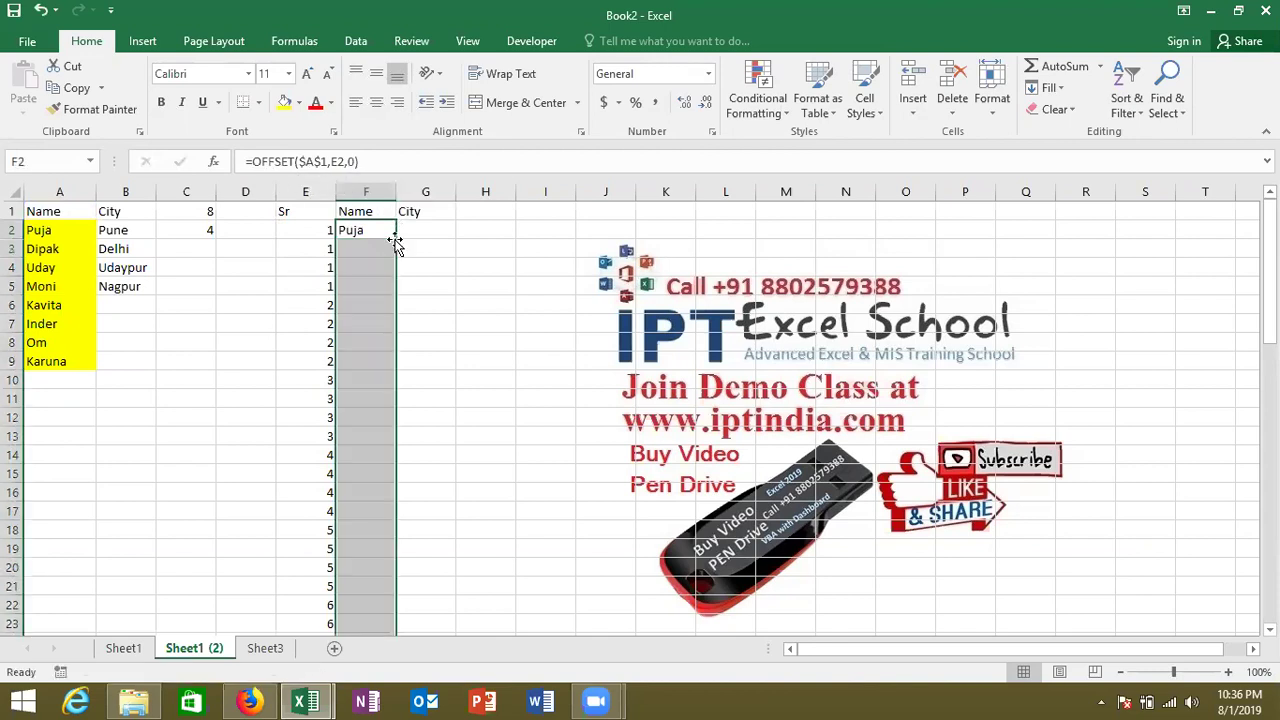
{"action": "left_click", "coordinate": [396, 240]}
{"action": "key", "text": "Down"}
{"action": "key", "text": "Down"}
{"action": "key", "text": "Down"}
{"action": "key", "text": "Down"}
{"action": "key", "text": "Down"}
{"action": "key", "text": "Down"}
{"action": "key", "text": "Down"}
{"action": "key", "text": "Down"}
{"action": "key", "text": "Down"}
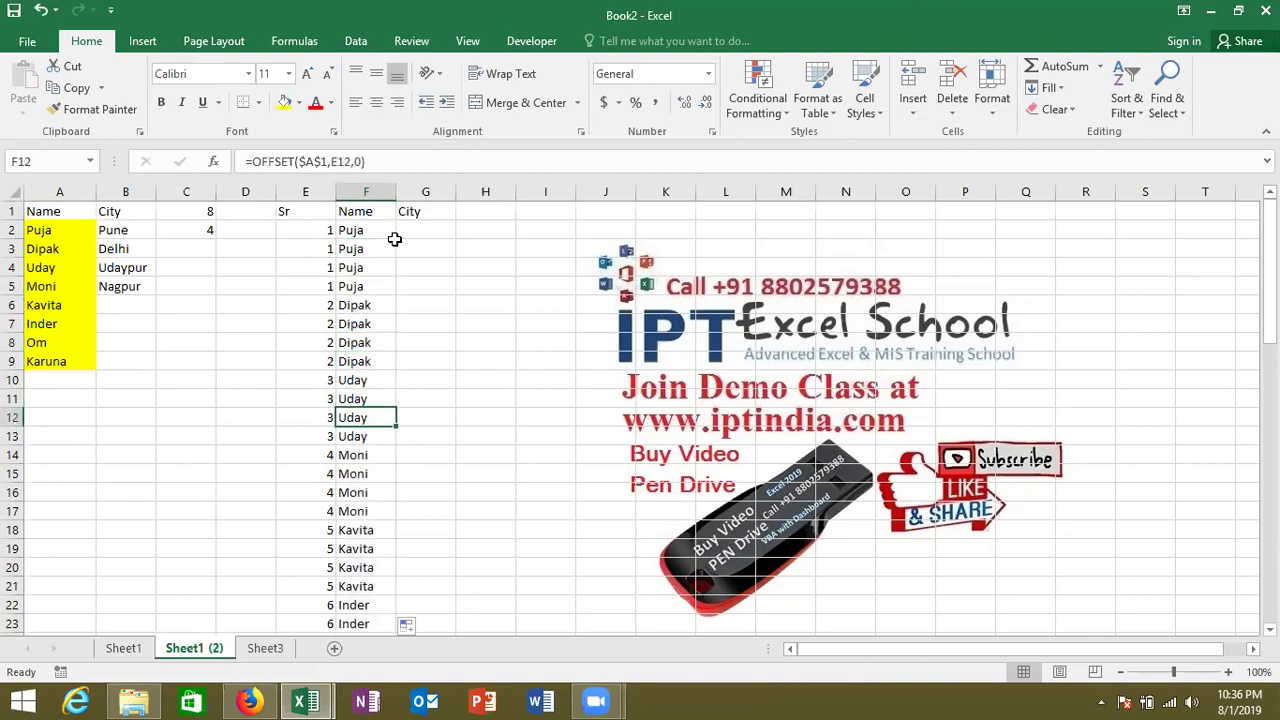
{"action": "key", "text": "ctrl+Down"}
{"action": "key", "text": "ctrl+Up"}
{"action": "key", "text": "Down"}
{"action": "key", "text": "ctrl+Down"}
{"action": "key", "text": "Up"}
{"action": "key", "text": "ctrl+Up"}
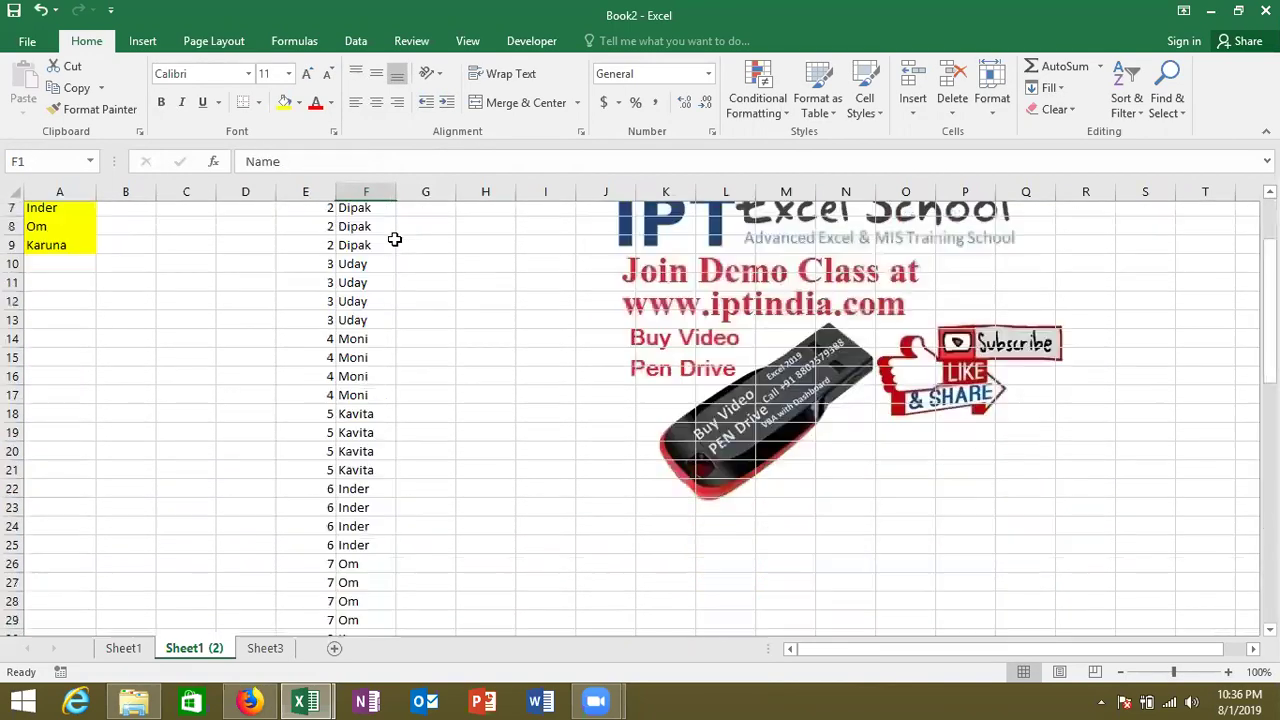
{"action": "key", "text": "Down"}
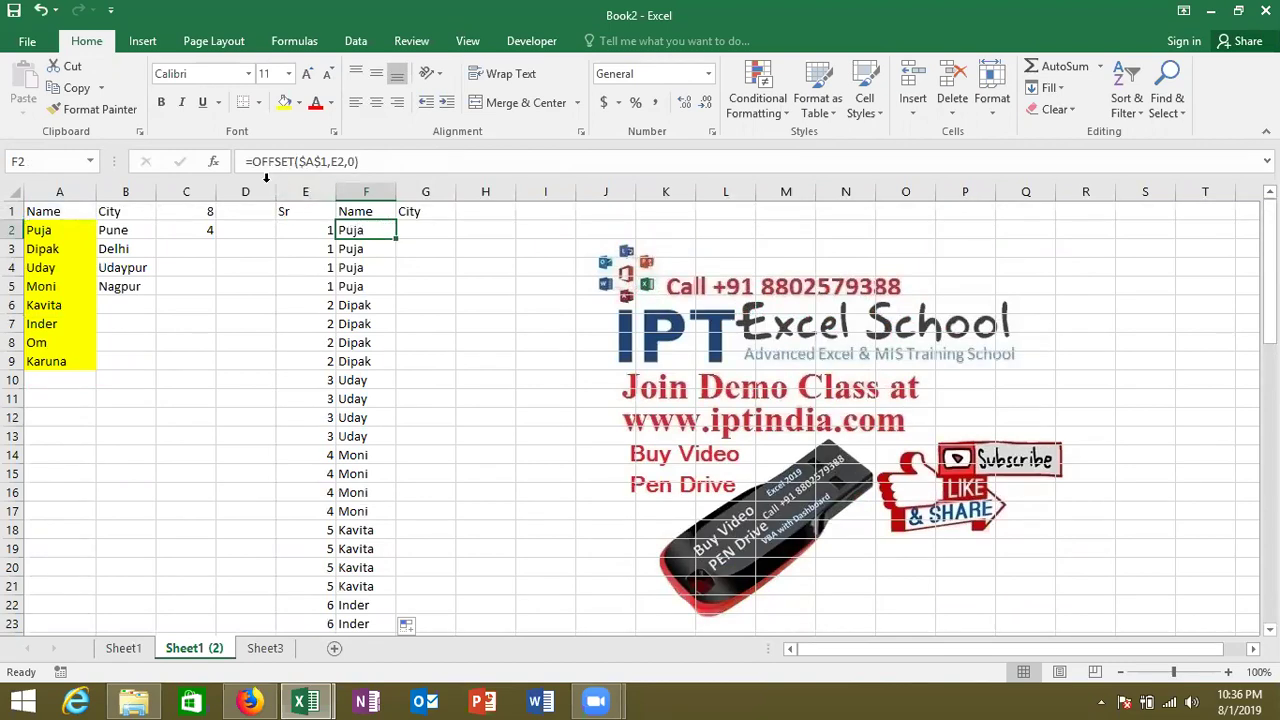
Wrap F2 as =IFERROR(OFFSET($A$1,E2,0),"") and fill it down column F
{"action": "left_click", "coordinate": [252, 164]}
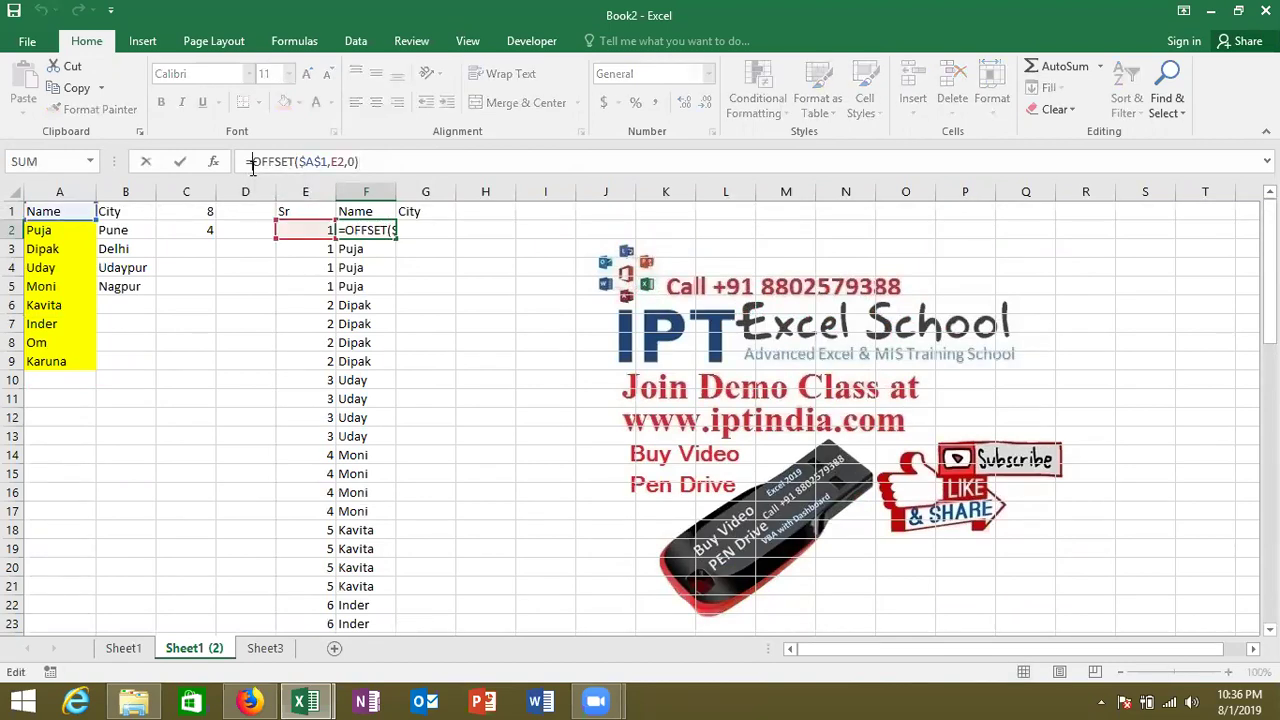
{"action": "type", "text": "if"}
{"action": "key", "text": "Down"}
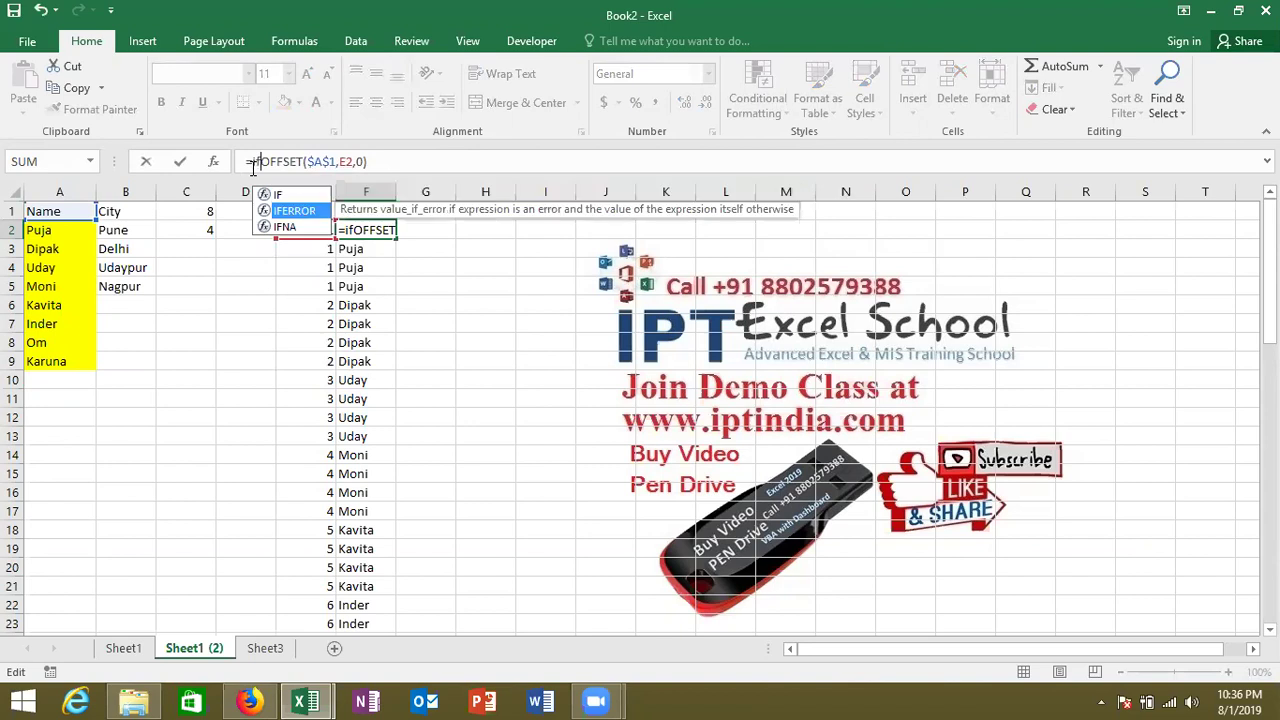
{"action": "key", "text": "Tab"}
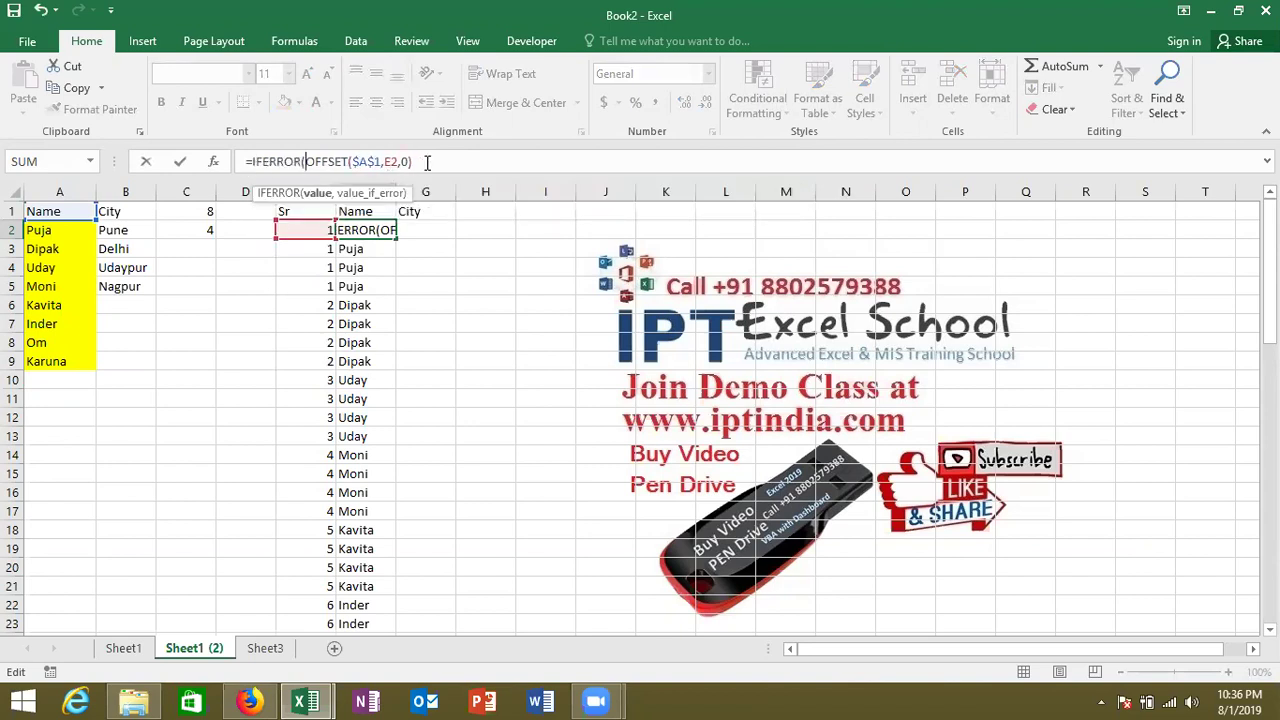
{"action": "type", "text": ",\"\""}
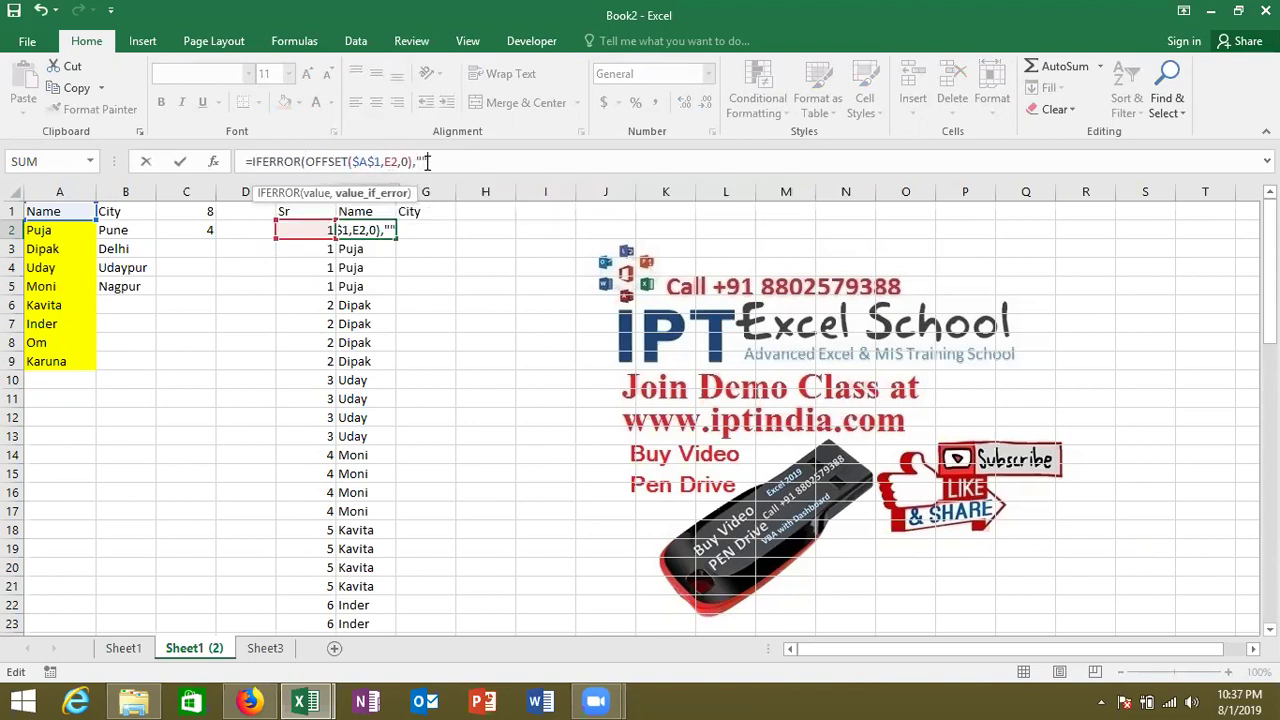
{"action": "key", "text": "Return"}
{"action": "key", "text": "Up"}
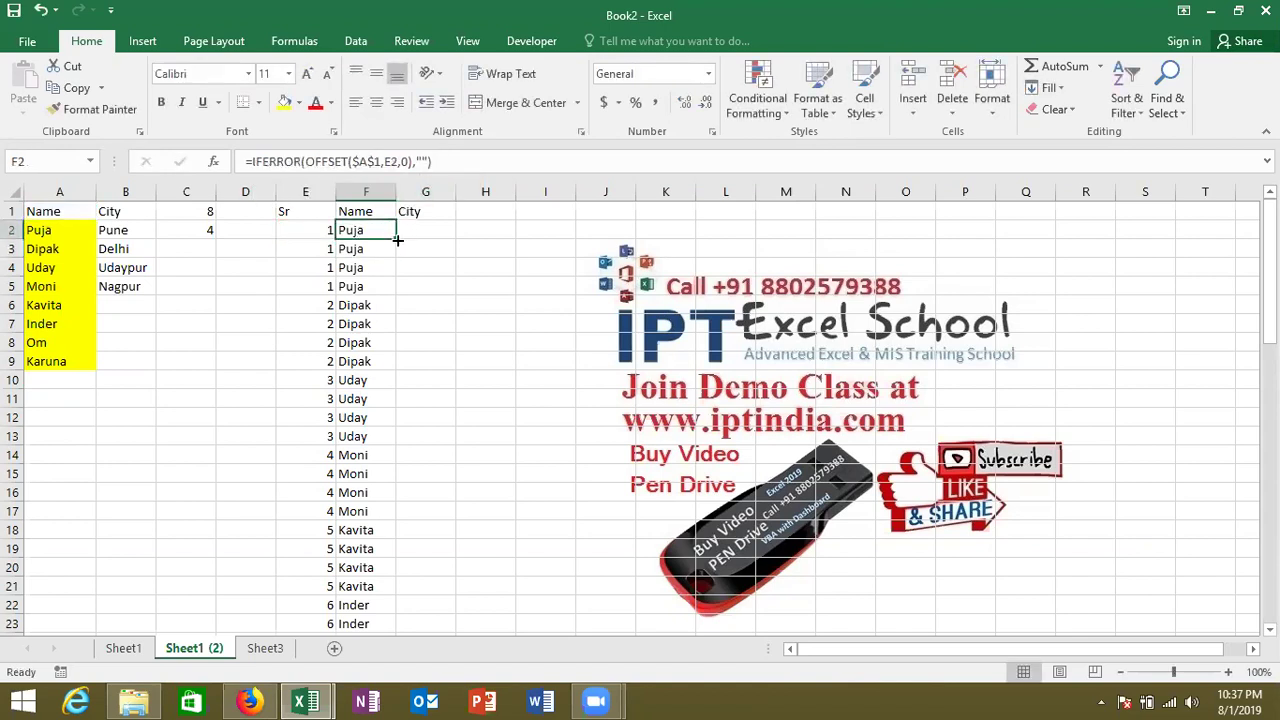
{"action": "double_click", "coordinate": [396, 240]}
Review the F2 and C2 formulas before moving to the City cell G2
{"action": "key", "text": "Right"}
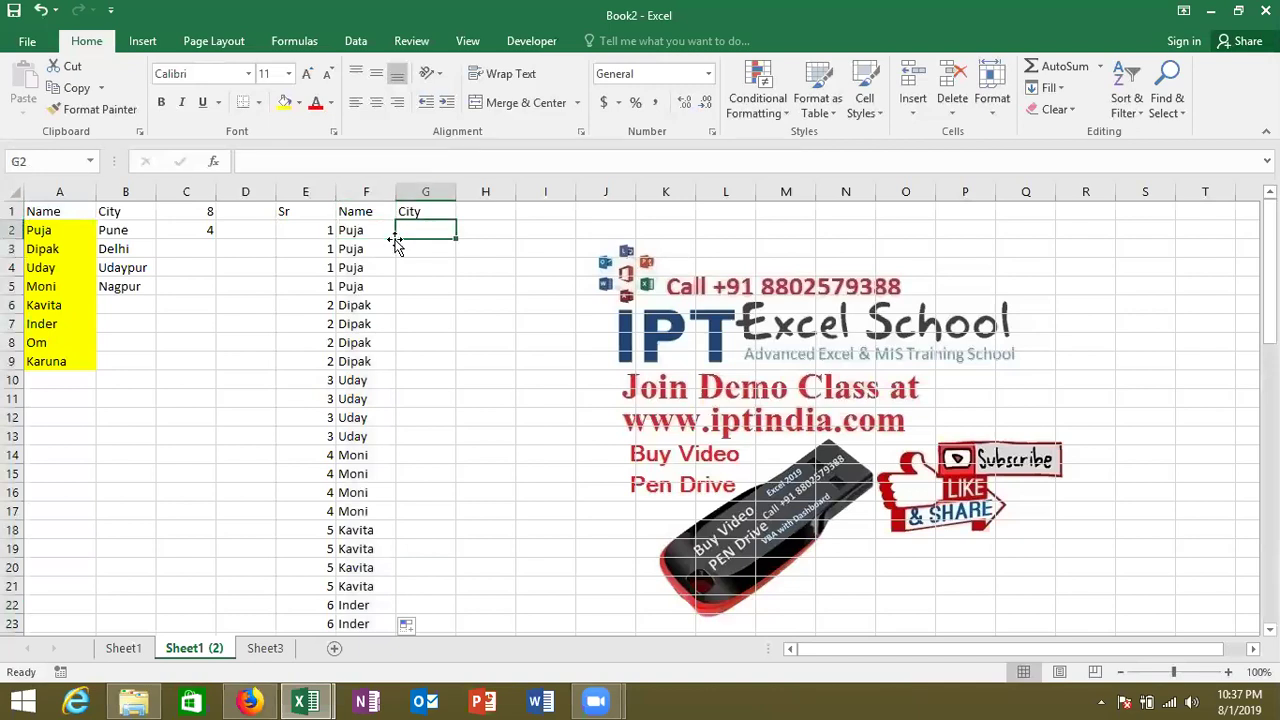
{"action": "key", "text": "Left"}
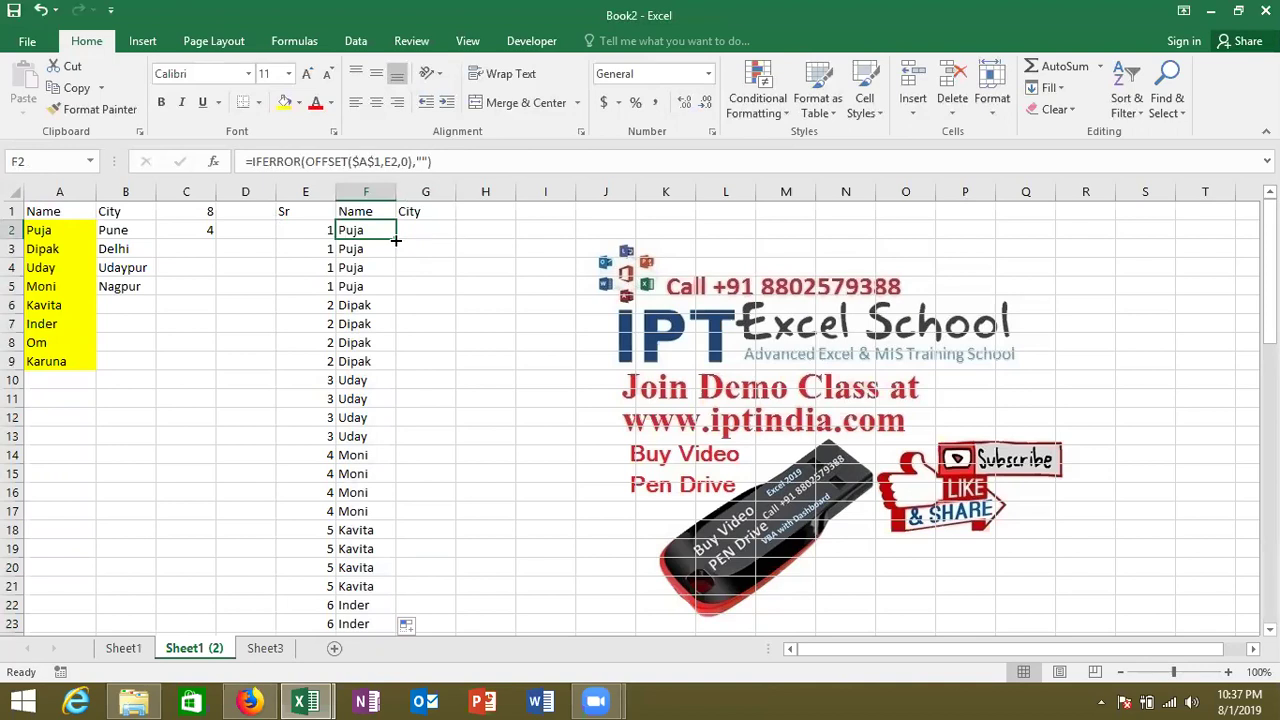
{"action": "key", "text": "Left"}
{"action": "key", "text": "Left"}
{"action": "key", "text": "Left"}
{"action": "key", "text": "Right"}
{"action": "key", "text": "Right"}
{"action": "key", "text": "Right"}
{"action": "key", "text": "Right"}
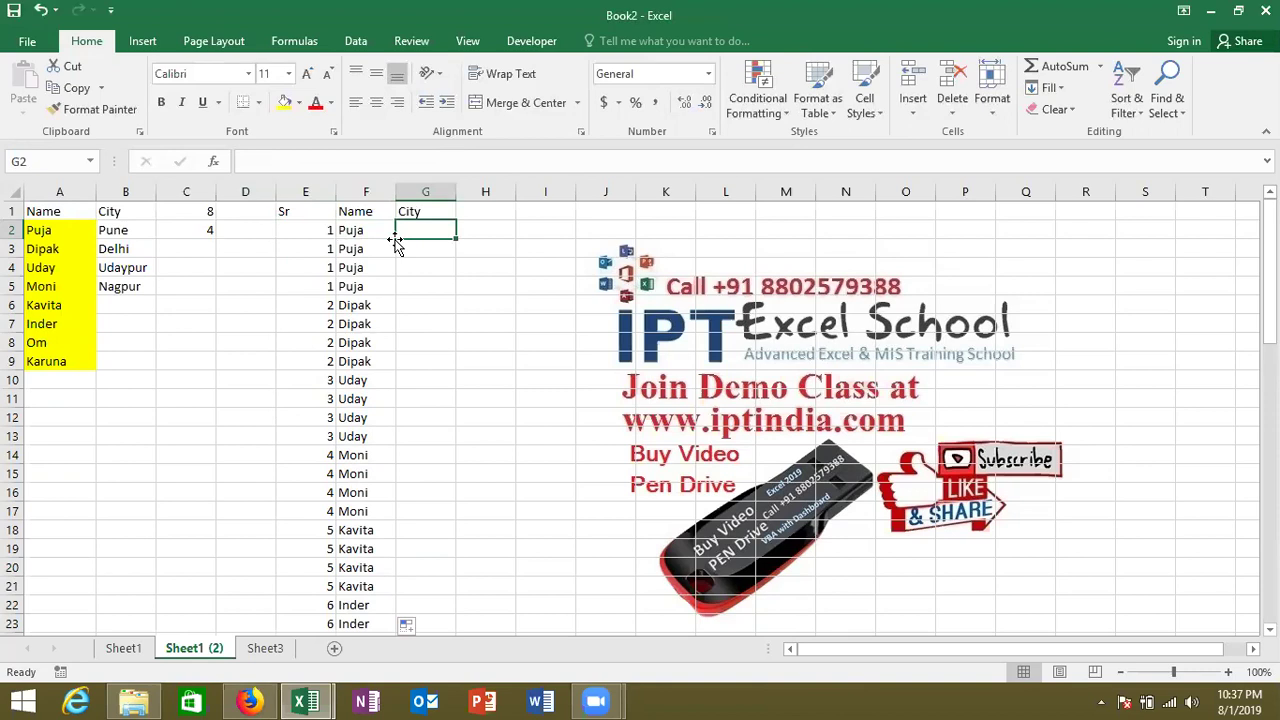
Enter =ROW()-1 in G2 to produce the count 1
{"action": "type", "text": "="}
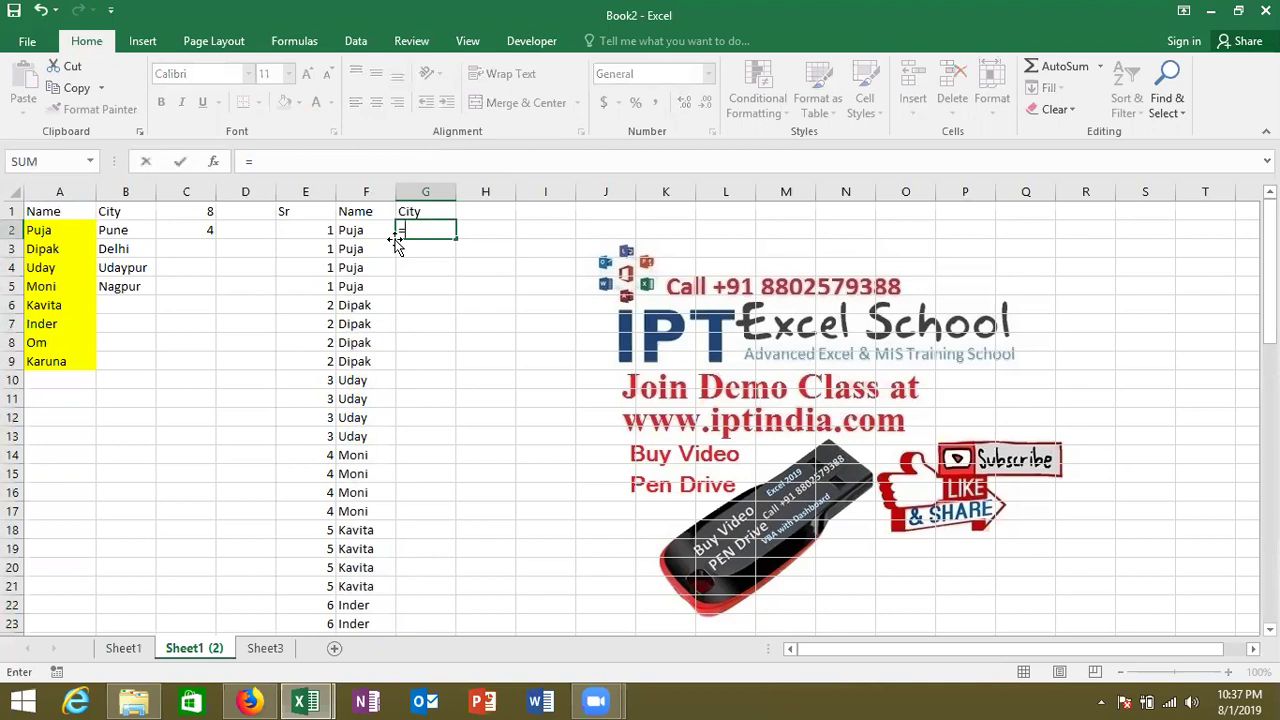
{"action": "type", "text": "row"}
{"action": "key", "text": "Tab"}
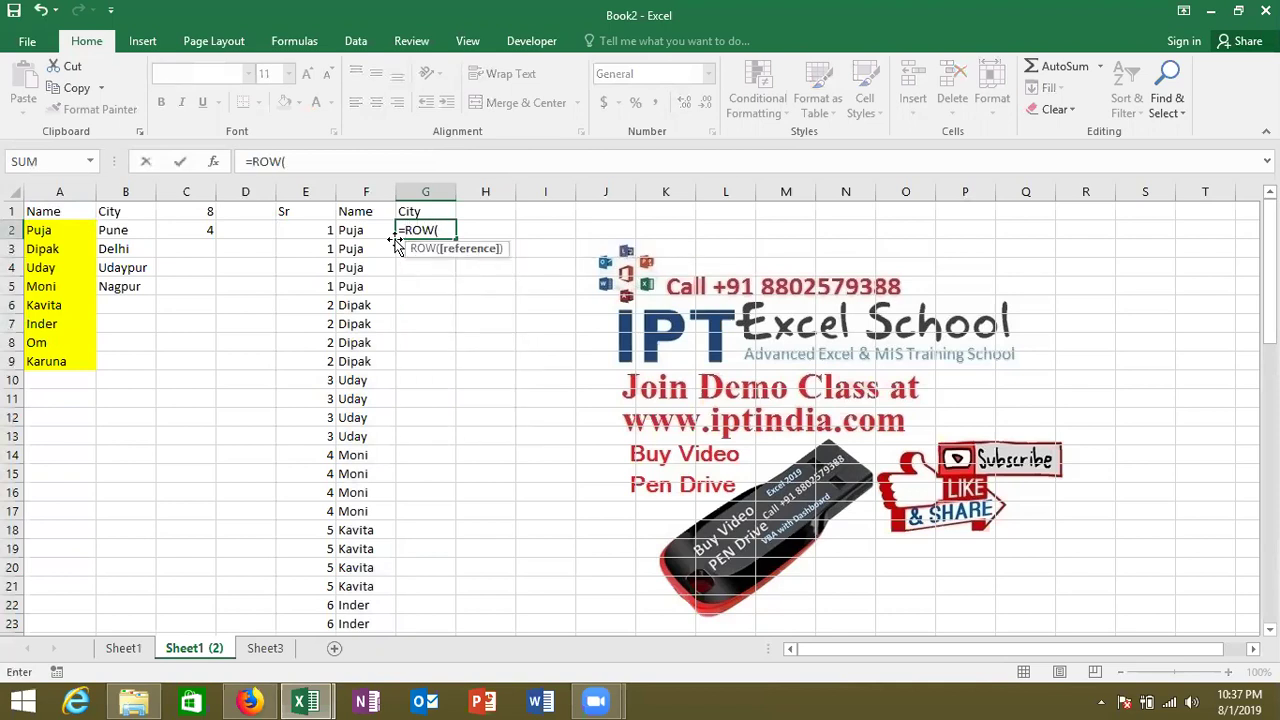
{"action": "type", "text": ")"}
{"action": "key", "text": "Return"}
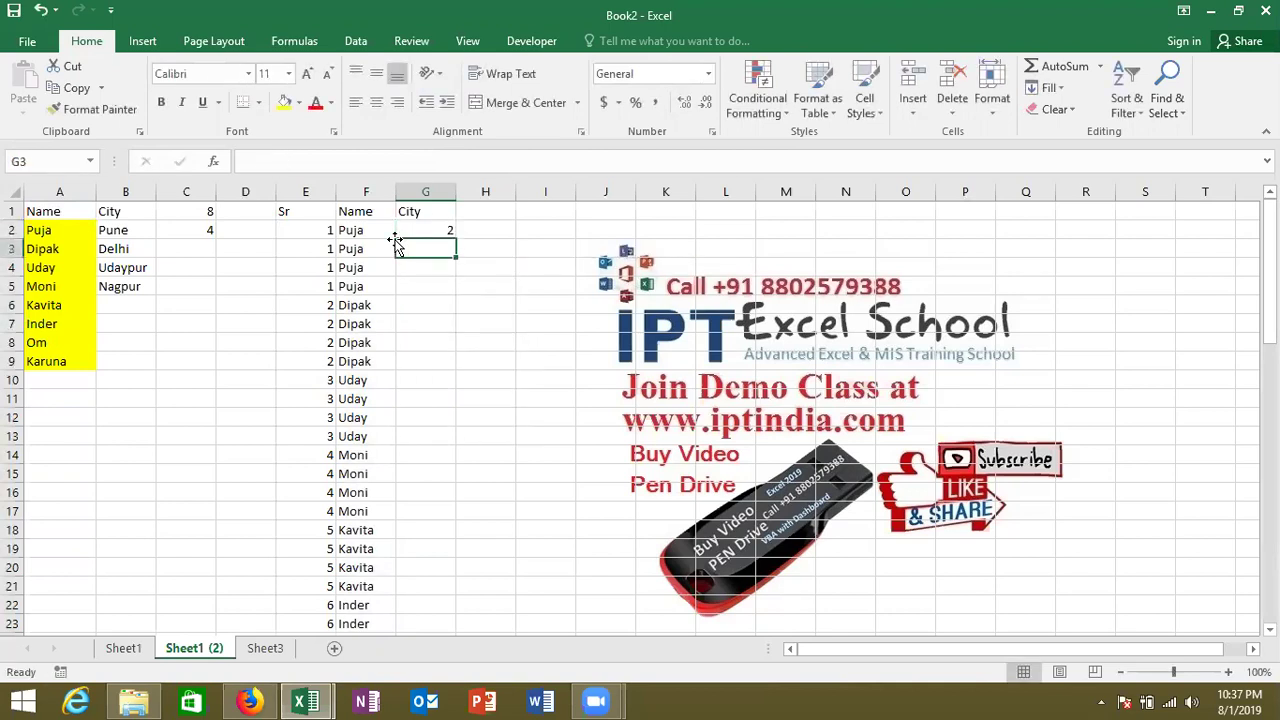
{"action": "key", "text": "Up"}
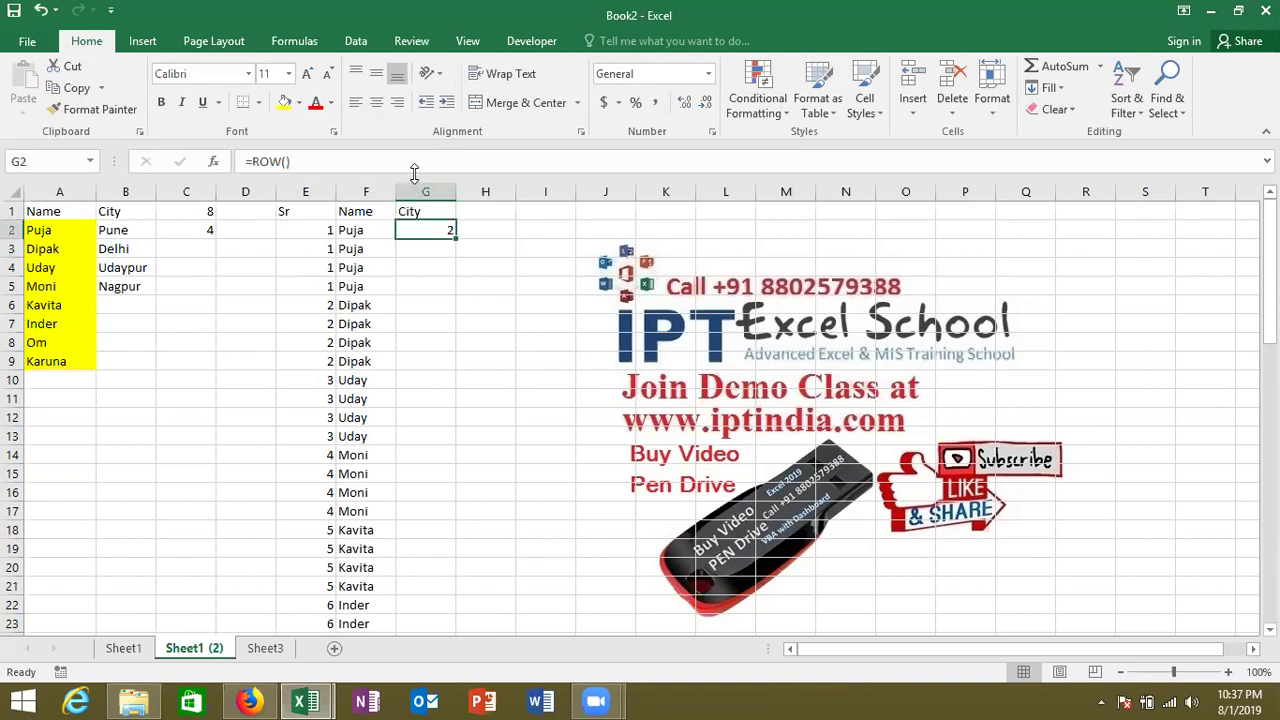
{"action": "left_click", "coordinate": [408, 162]}
{"action": "type", "text": "-1"}
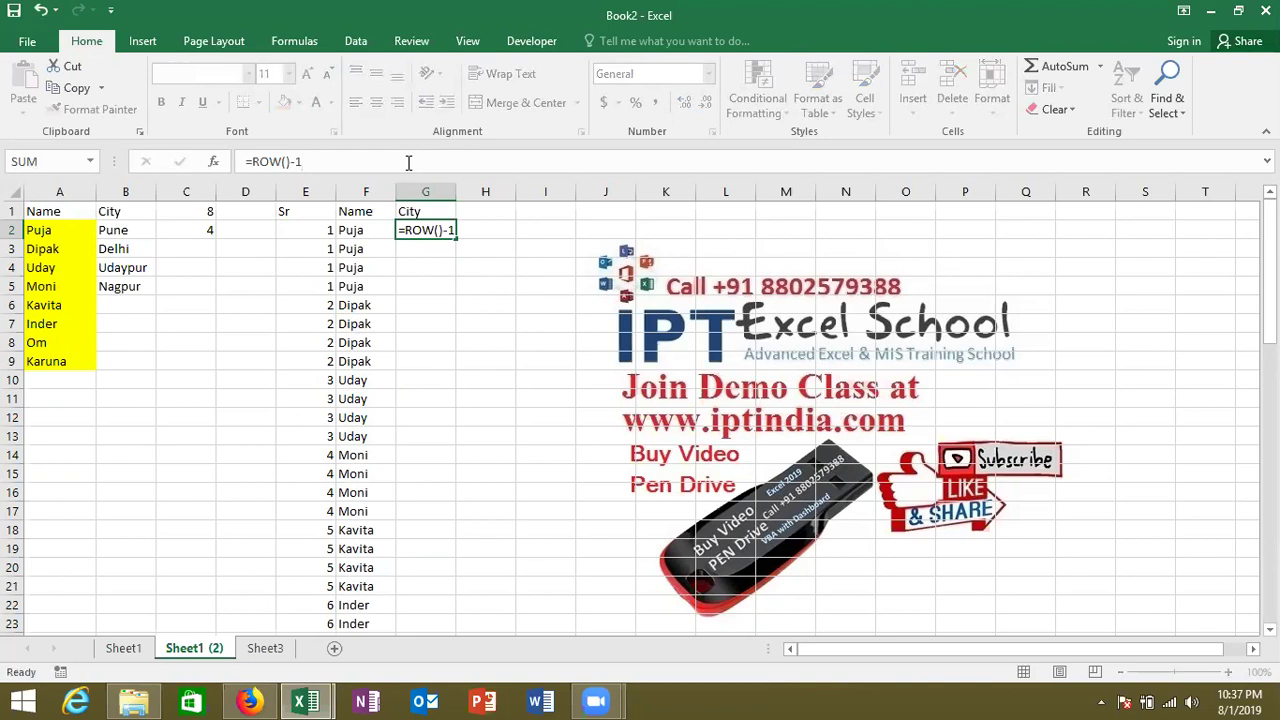
{"action": "key", "text": "Return"}
Fill =ROW()-1 down column G for a running count 1, 2, 3…
{"action": "left_click", "coordinate": [440, 228]}
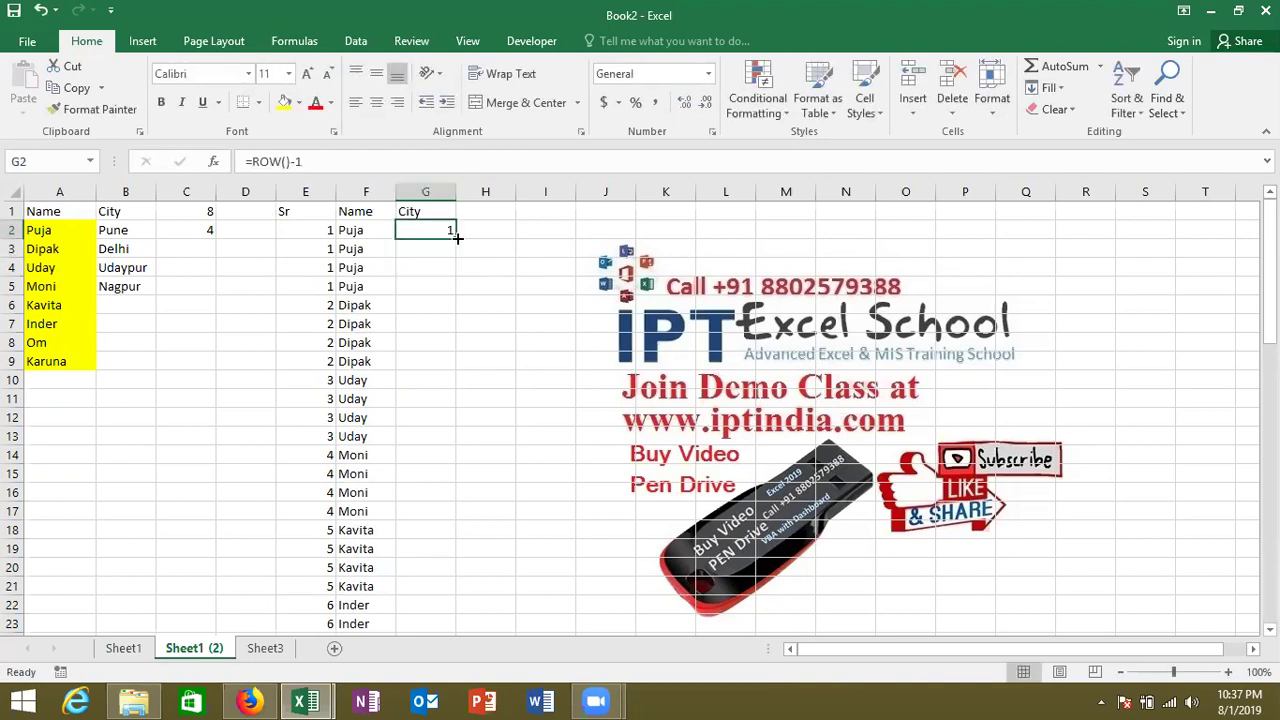
{"action": "double_click", "coordinate": [455, 239]}
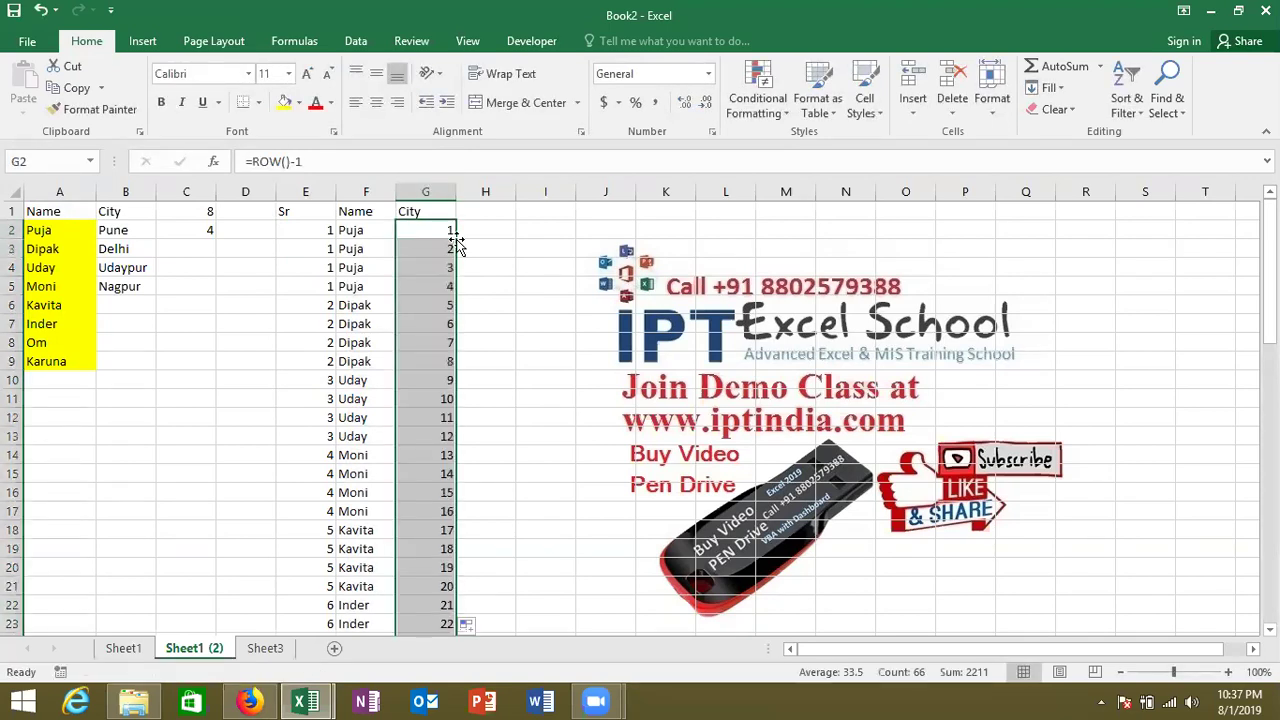
{"action": "left_click", "coordinate": [452, 236]}
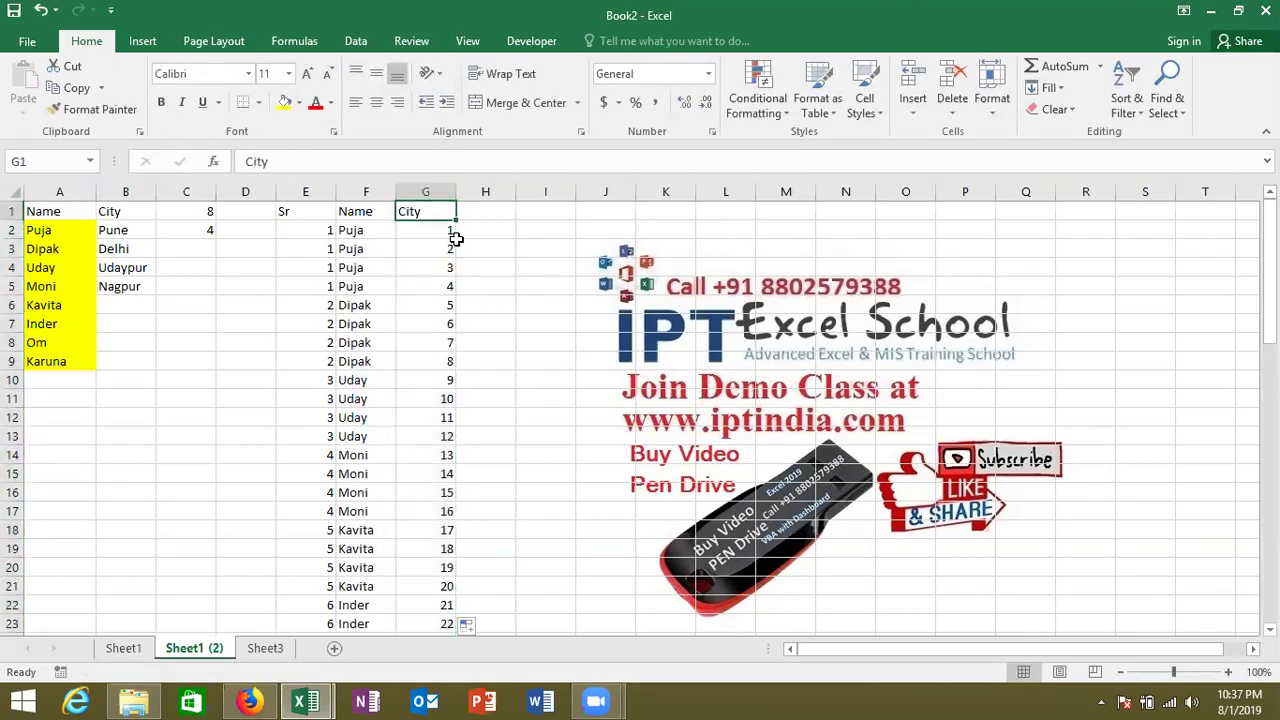
{"action": "left_click", "coordinate": [253, 164]}
Change G2 to =MOD(ROW()-1,$C$2) with C2 locked as absolute
{"action": "type", "text": "MOD("}
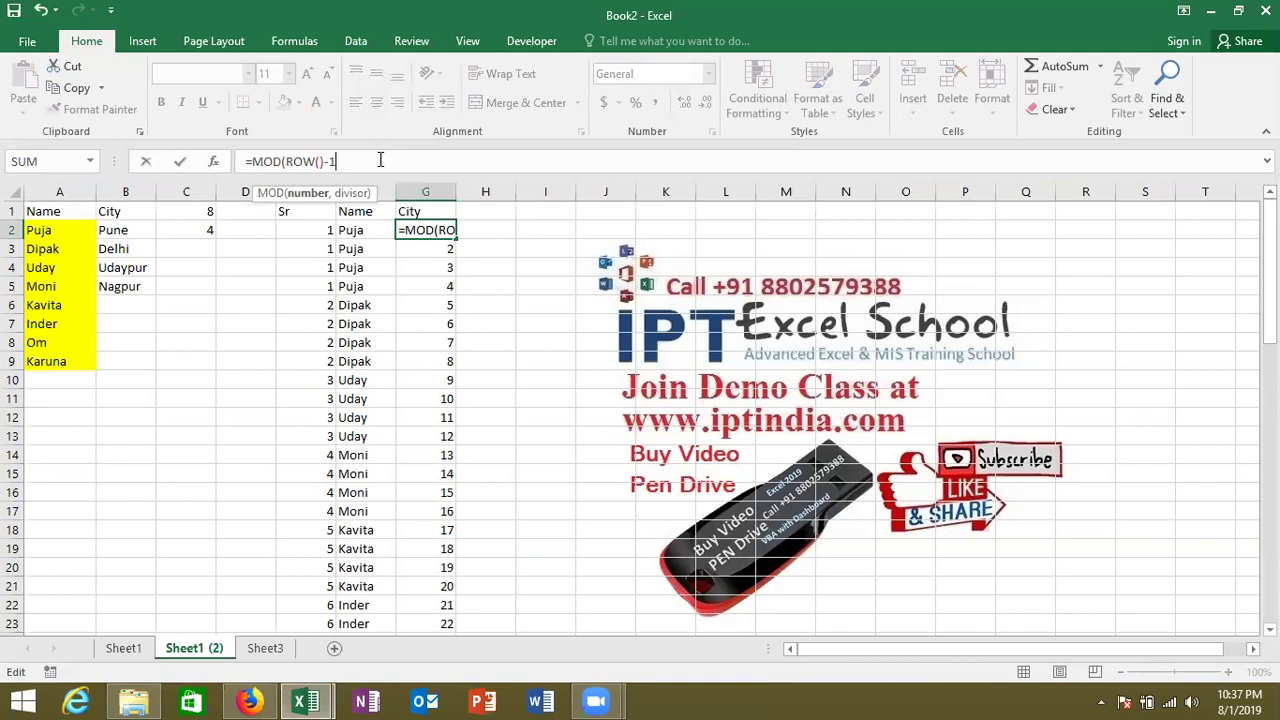
{"action": "type", "text": ","}
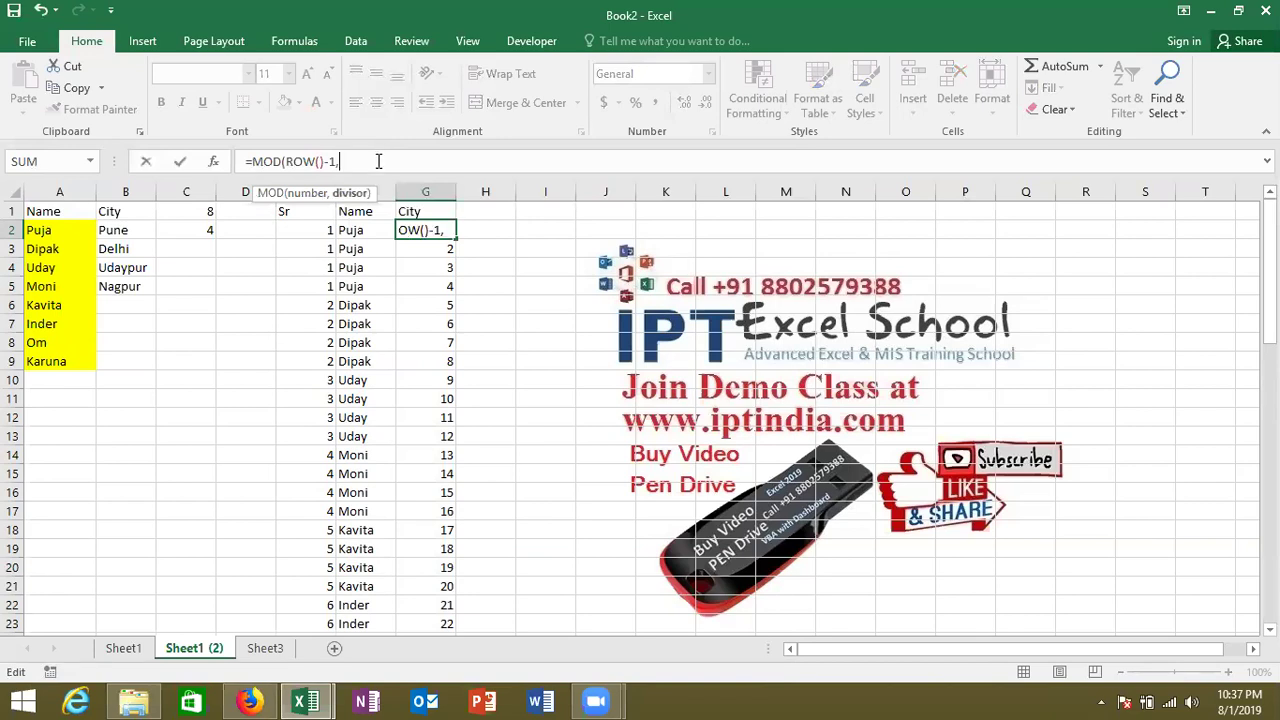
{"action": "left_click", "coordinate": [210, 228]}
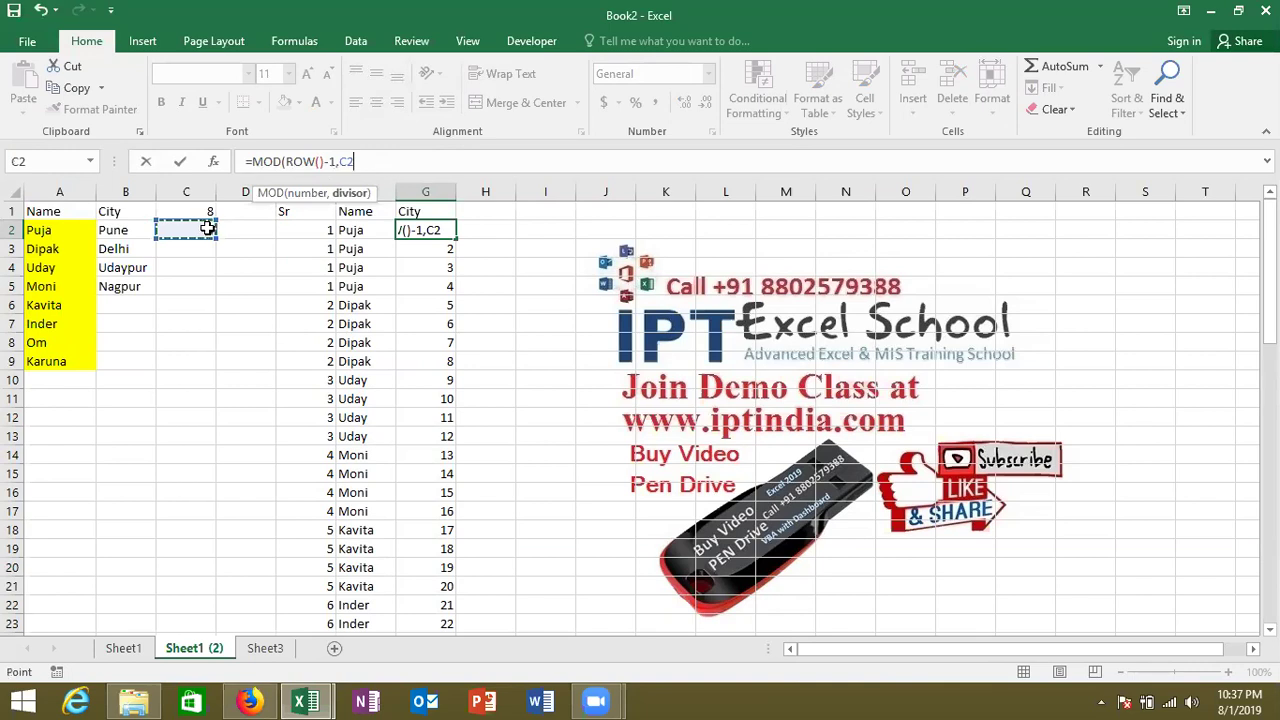
{"action": "type", "text": ")"}
{"action": "key", "text": "Return"}
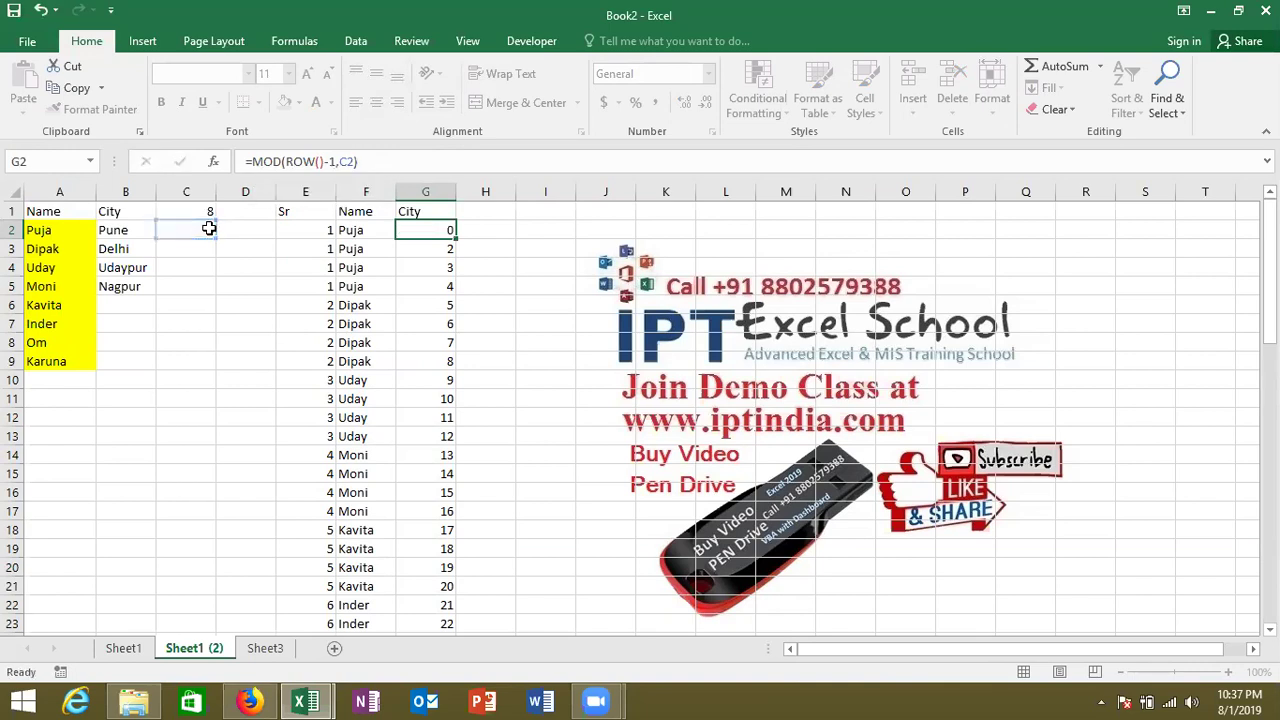
{"action": "key", "text": "Up"}
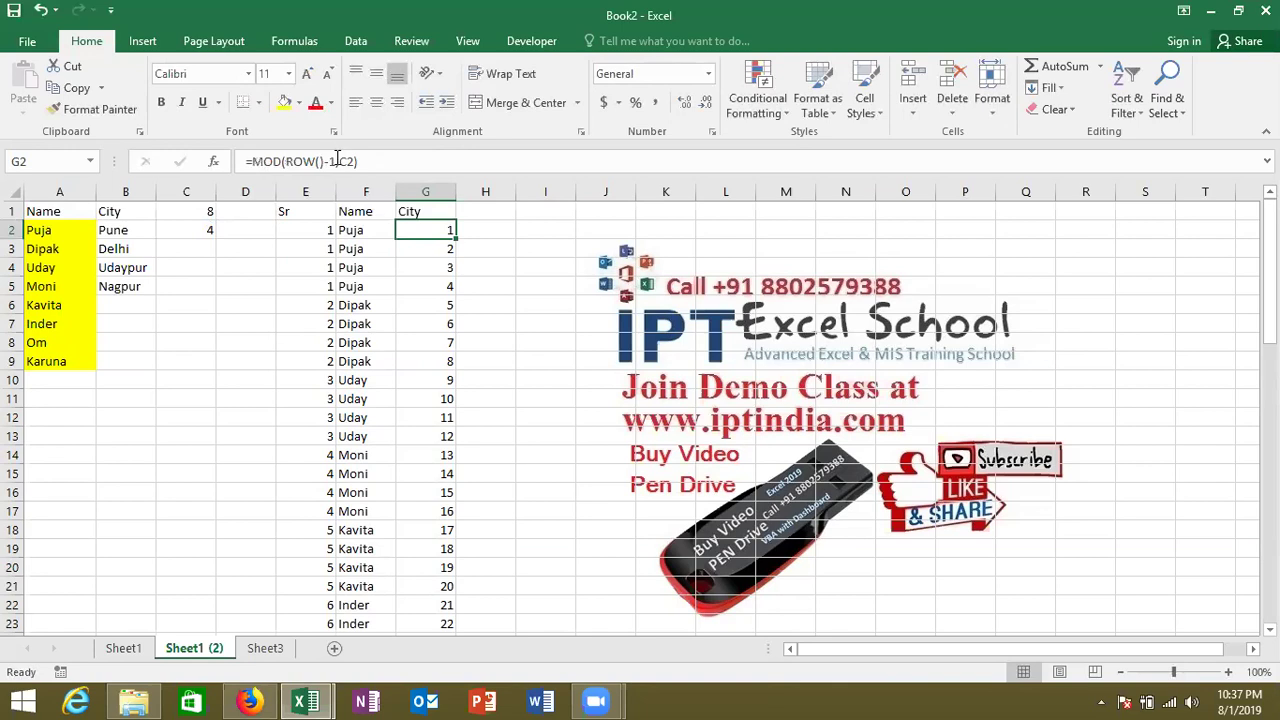
{"action": "left_click", "coordinate": [341, 161]}
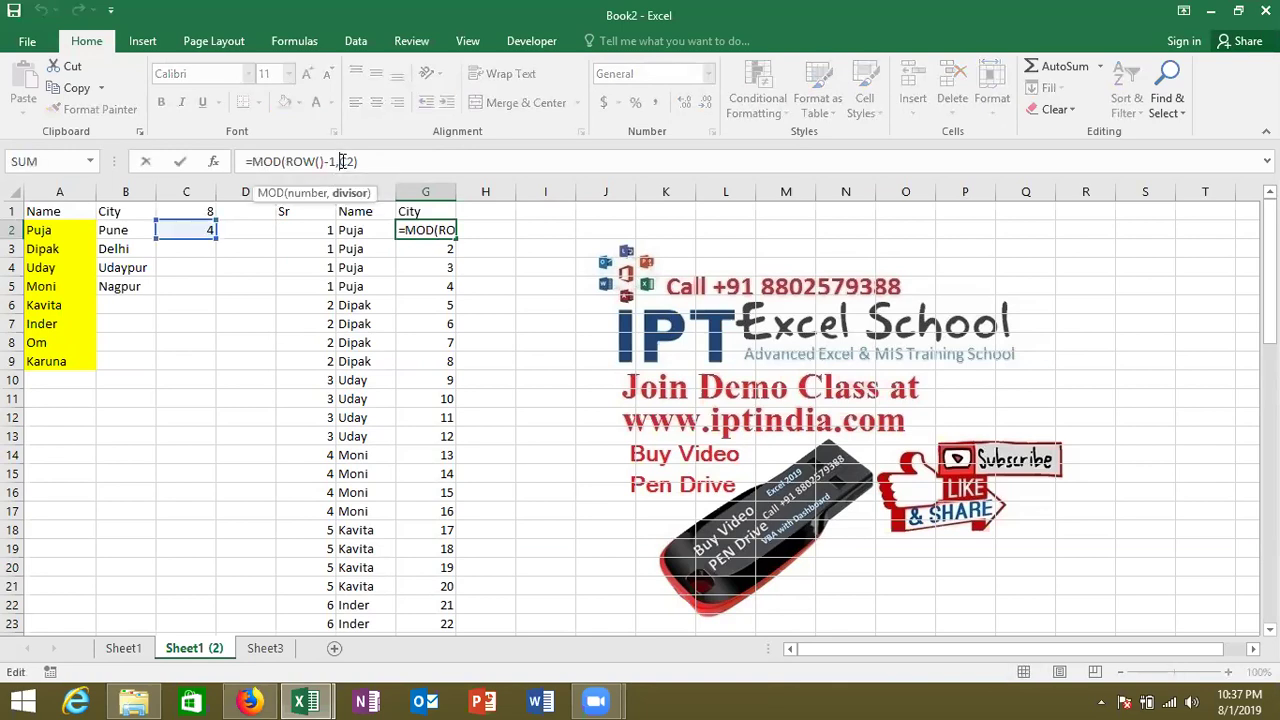
{"action": "key", "text": "F4"}
{"action": "key", "text": "Return"}
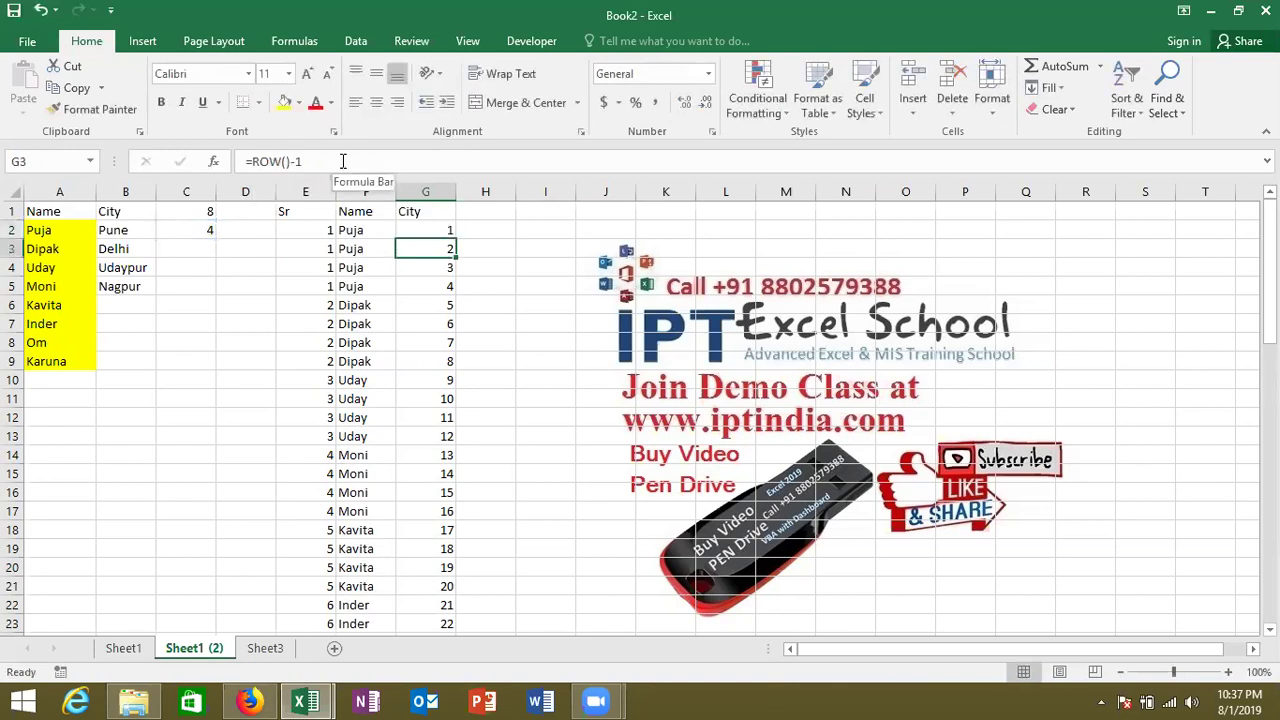
Fill the MOD formula down column G and check it cycles 1, 2, 3, 0
{"action": "key", "text": "Up"}
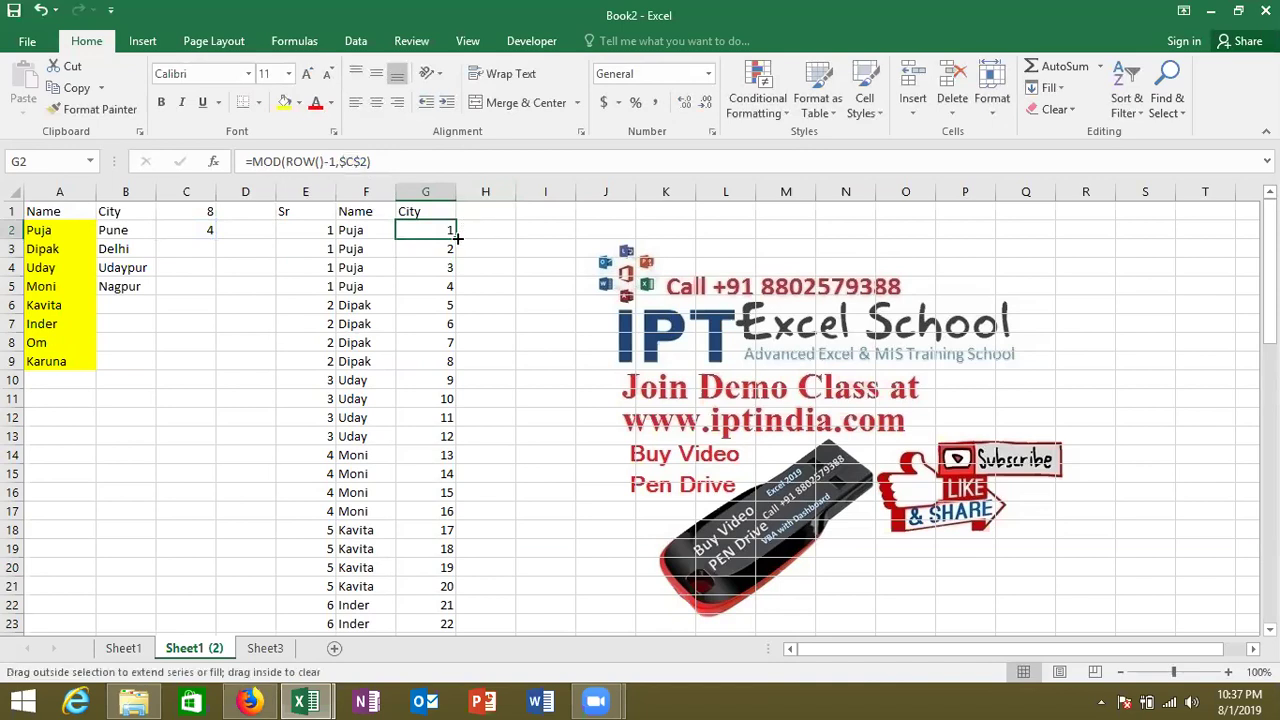
{"action": "double_click", "coordinate": [455, 239]}
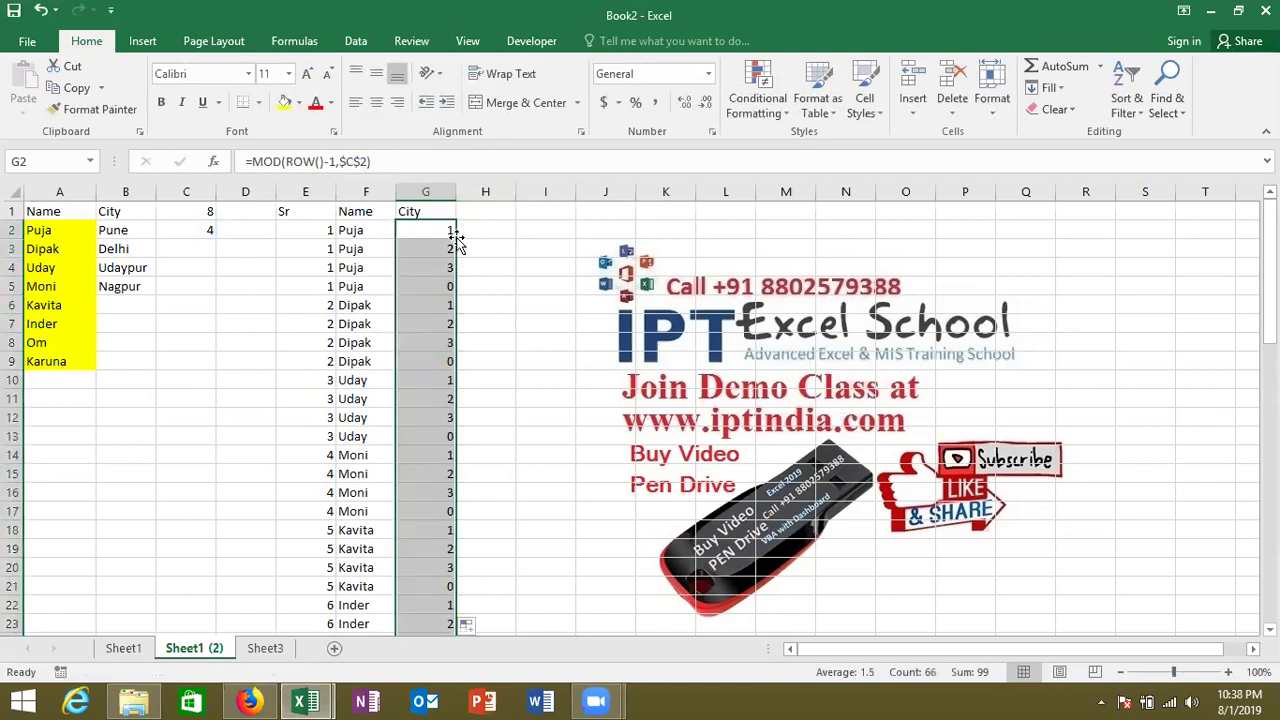
{"action": "left_click", "coordinate": [453, 234]}
{"action": "key", "text": "Down"}
{"action": "key", "text": "Down"}
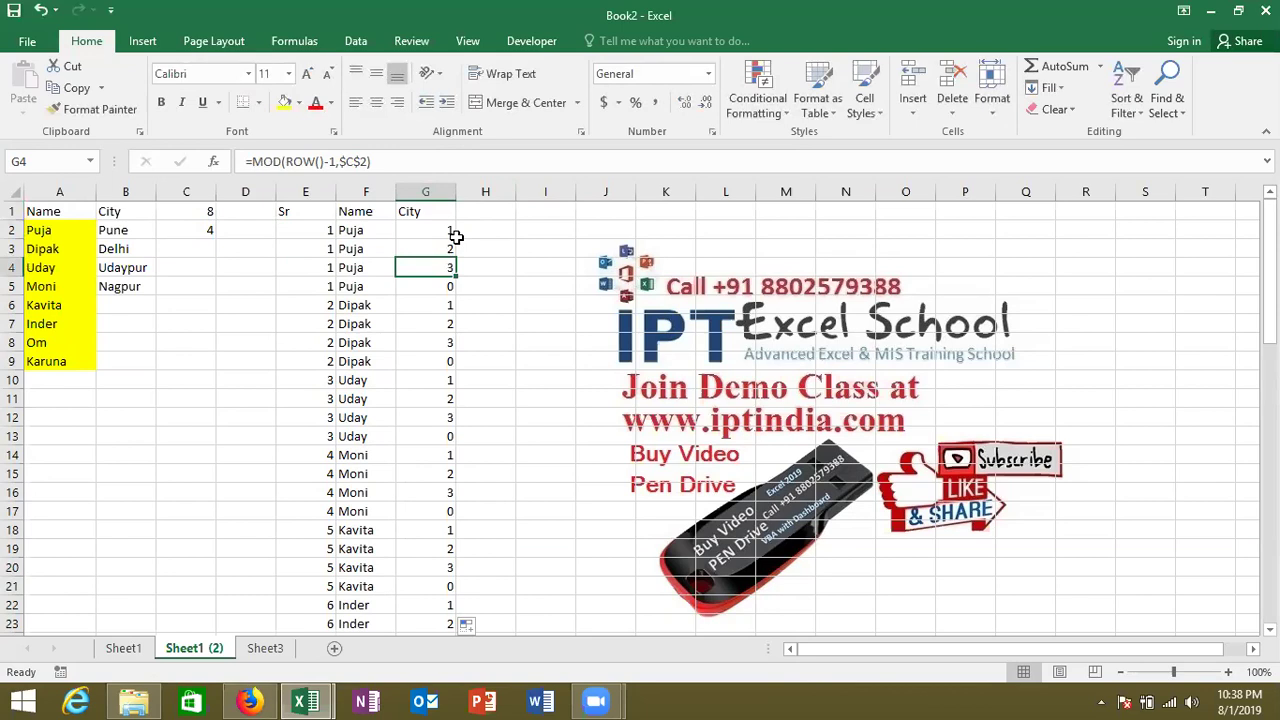
{"action": "key", "text": "Down"}
{"action": "key", "text": "Down"}
{"action": "key", "text": "Down"}
{"action": "key", "text": "Down"}
{"action": "key", "text": "Down"}
{"action": "key", "text": "Down"}
{"action": "key", "text": "Down"}
{"action": "key", "text": "Down"}
{"action": "key", "text": "Down"}
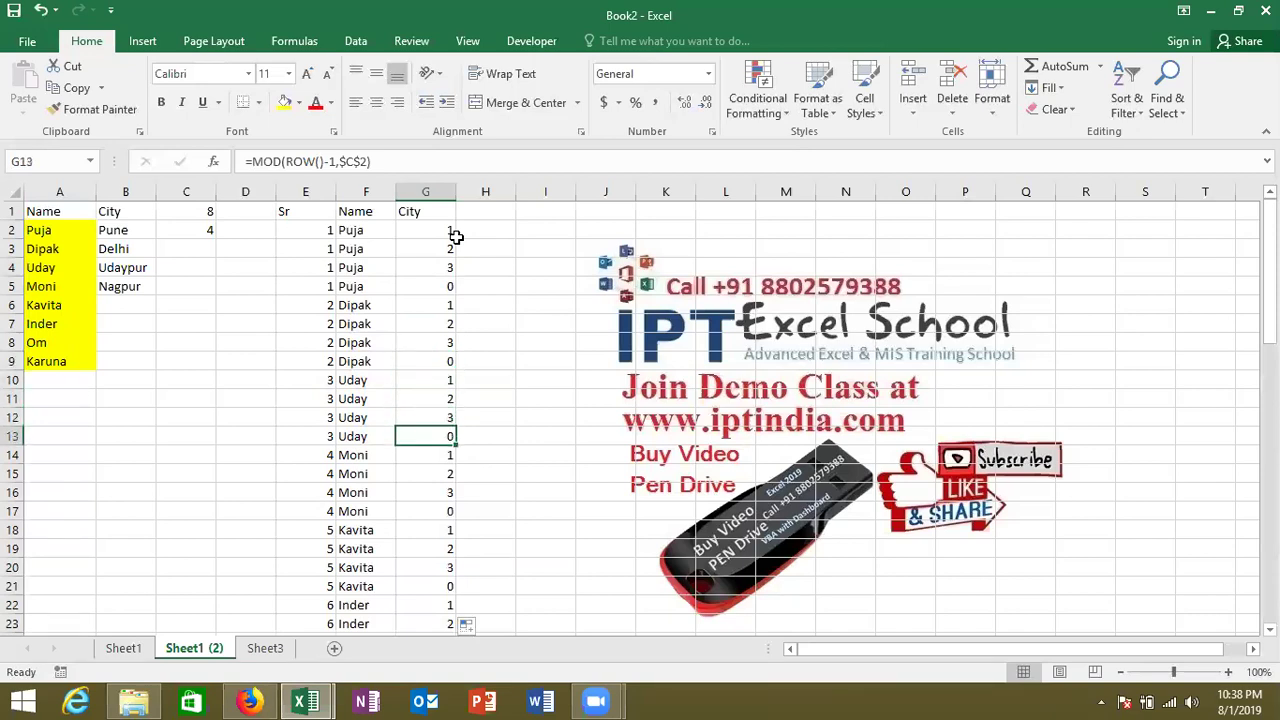
{"action": "left_click", "coordinate": [138, 305]}
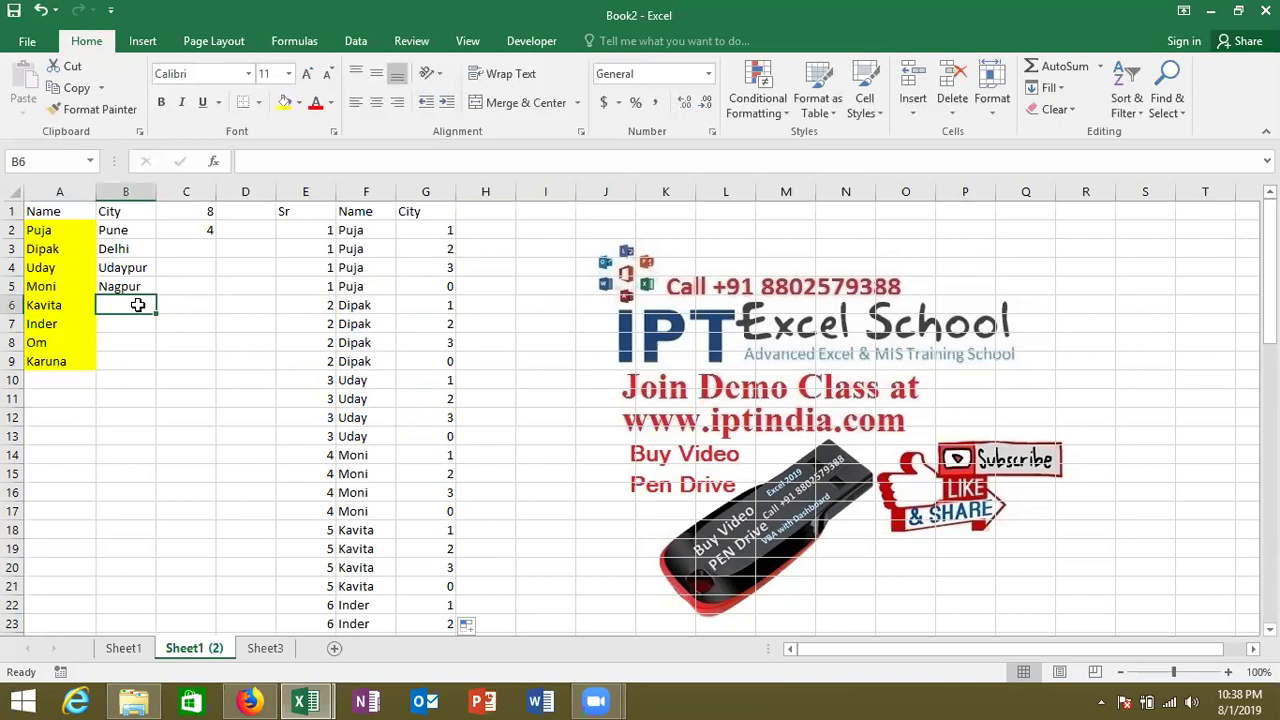
Enter Patna in B6 as the fifth city and check the updated F and G formulas
{"action": "type", "text": "Pat"}
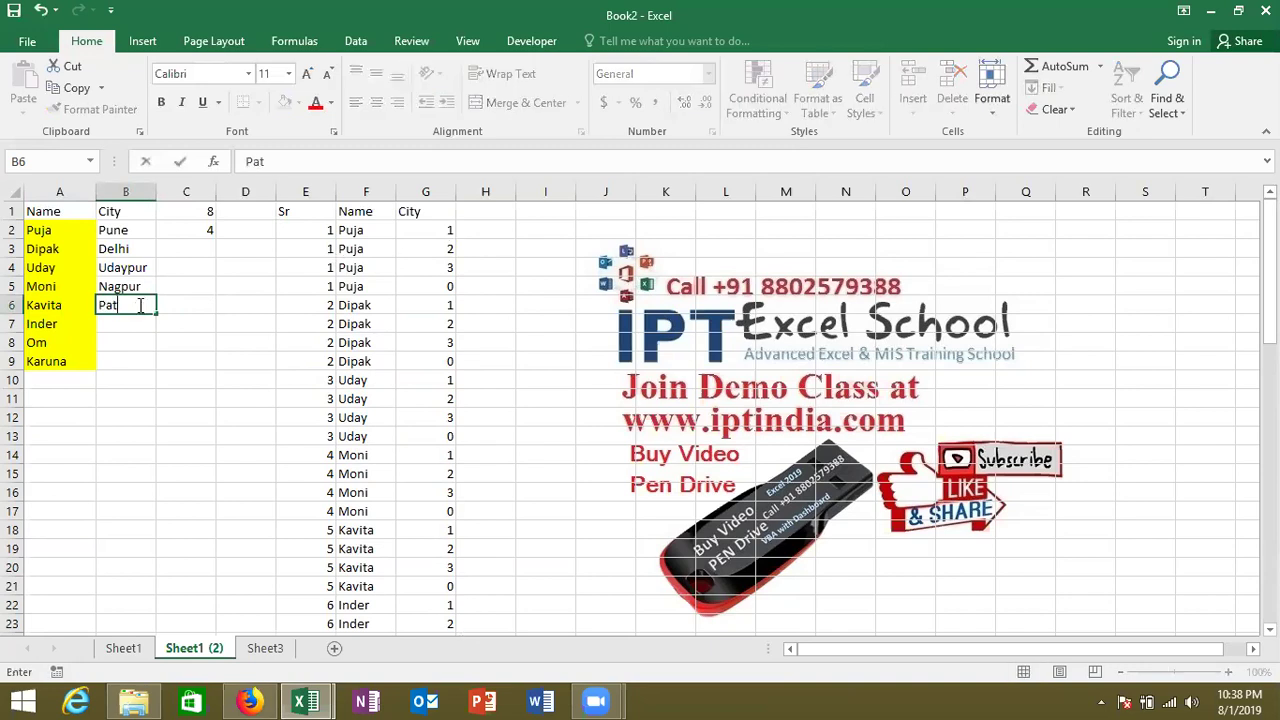
{"action": "type", "text": "na"}
{"action": "key", "text": "Return"}
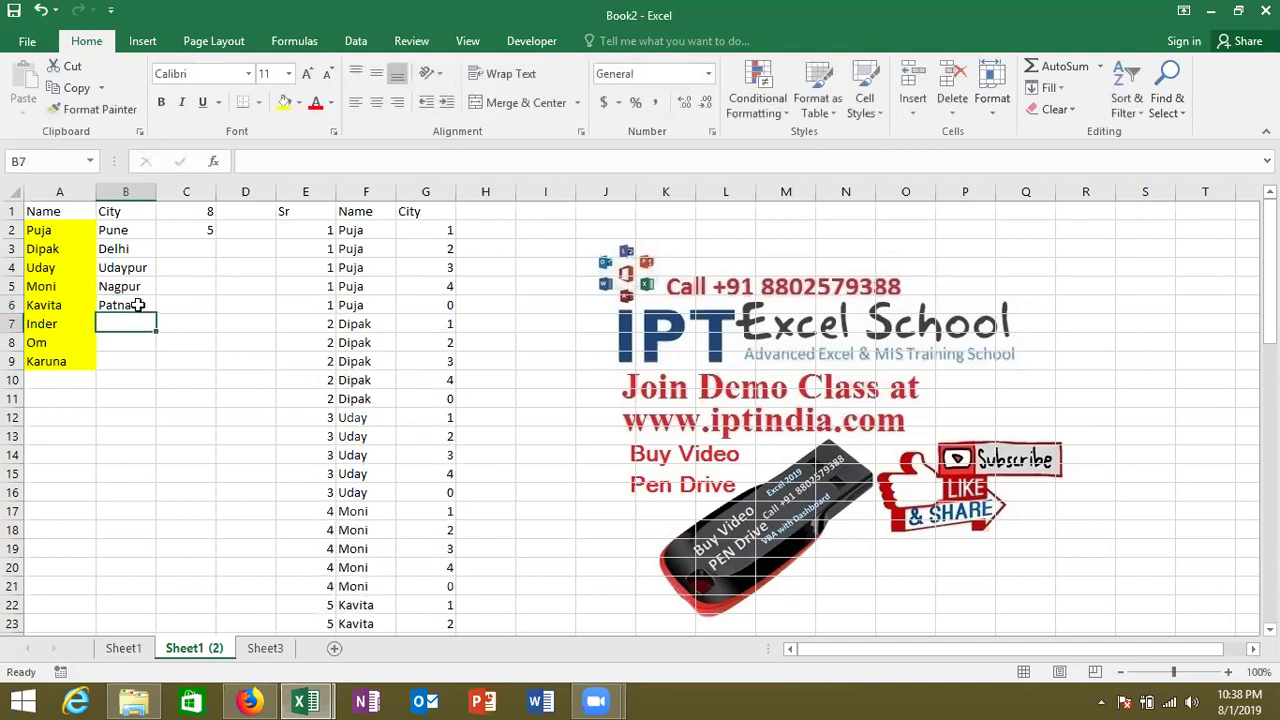
{"action": "left_click", "coordinate": [354, 304]}
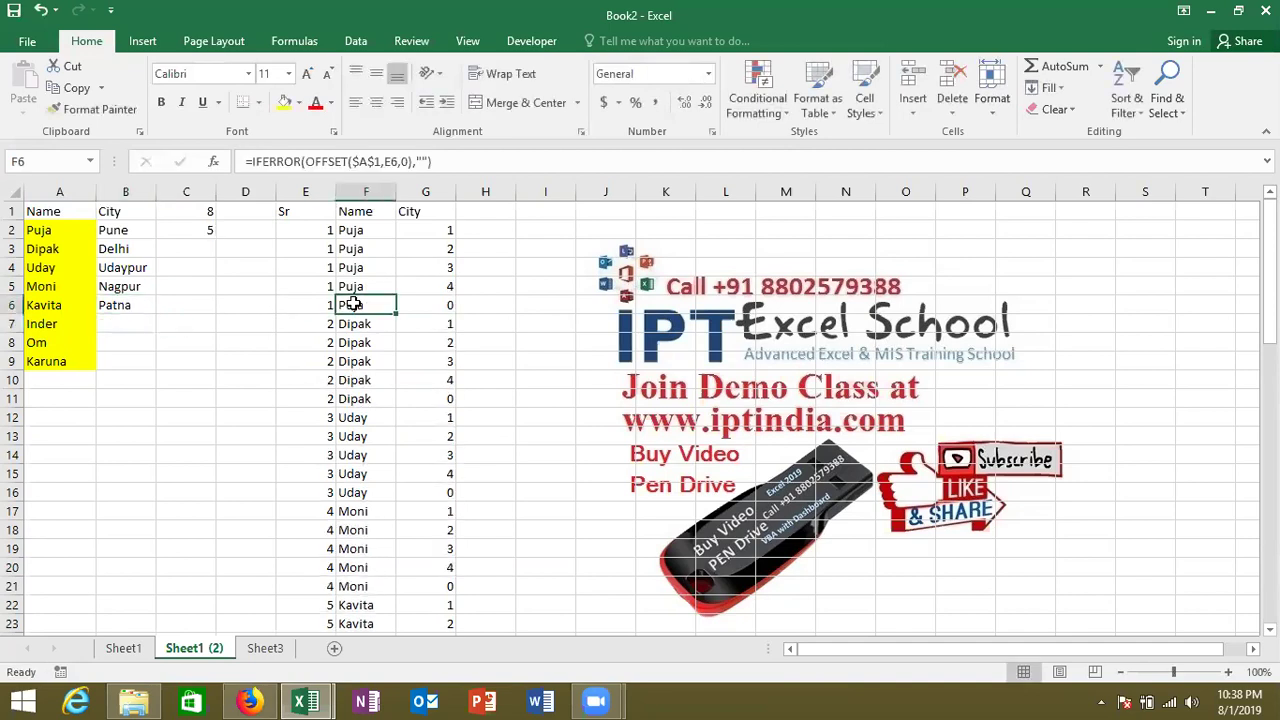
{"action": "left_click", "coordinate": [424, 287]}
{"action": "key", "text": "Down"}
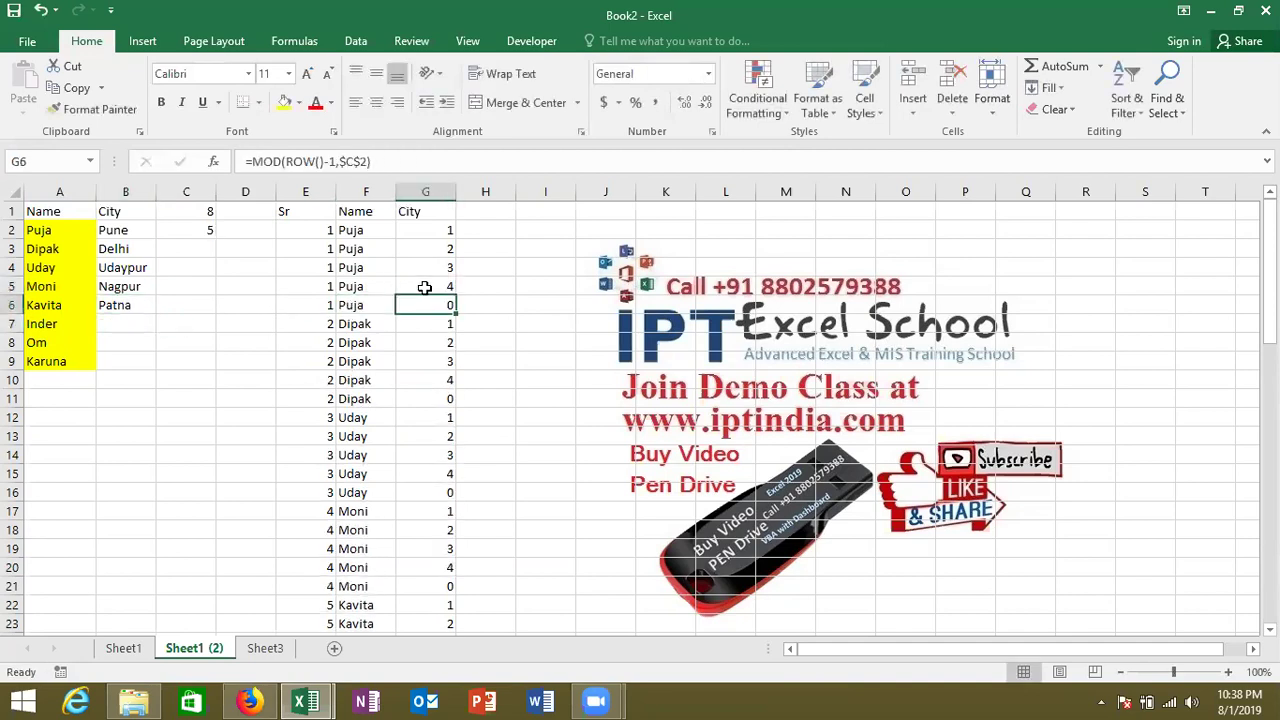
{"action": "key", "text": "Up"}
{"action": "key", "text": "Up"}
{"action": "key", "text": "Up"}
{"action": "key", "text": "Up"}
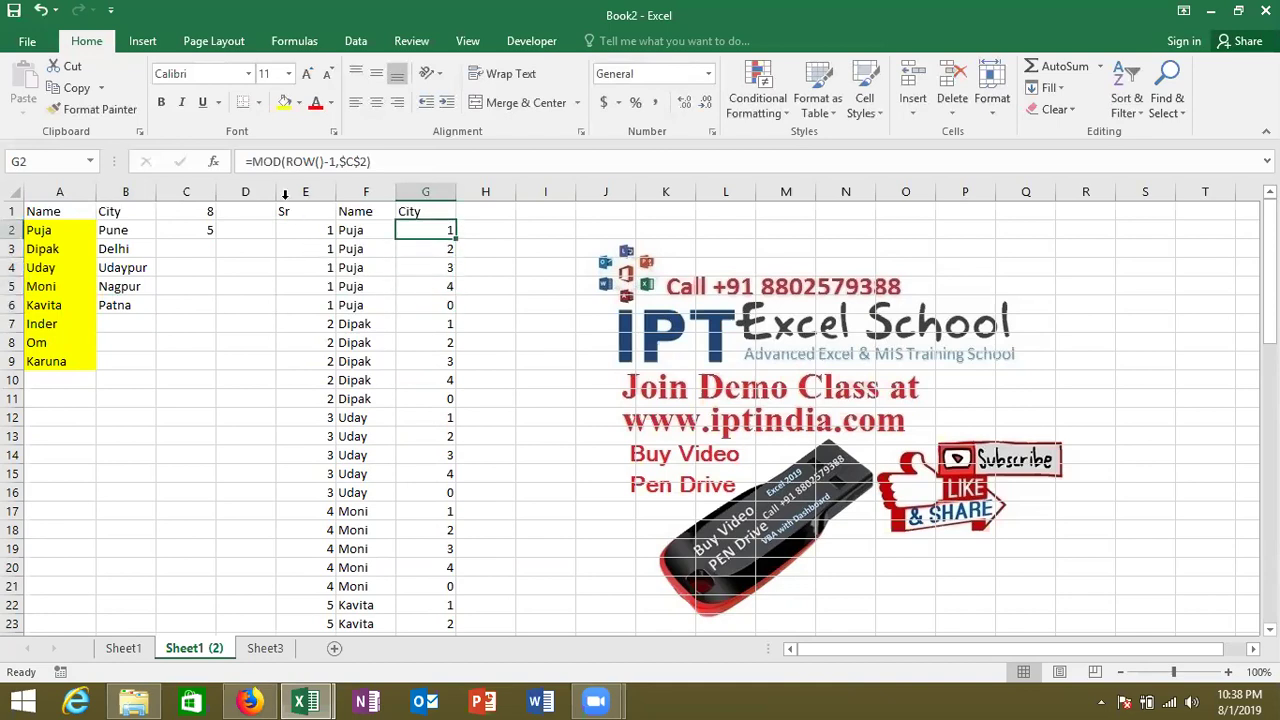
Change G2 to =IF(MOD(ROW()-1,$C$2)=0,C2,MOD(ROW()-1,$C$2)) and fill it down column G
{"action": "left_click", "coordinate": [251, 163]}
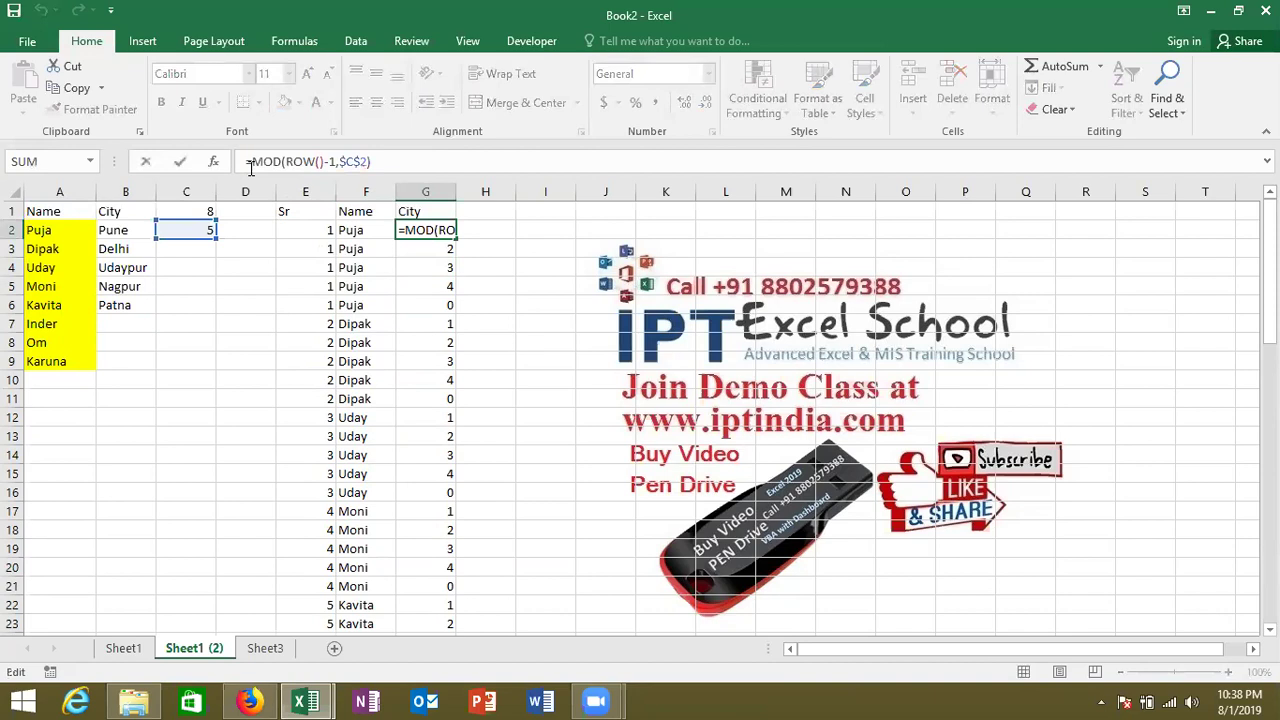
{"action": "type", "text": "IF("}
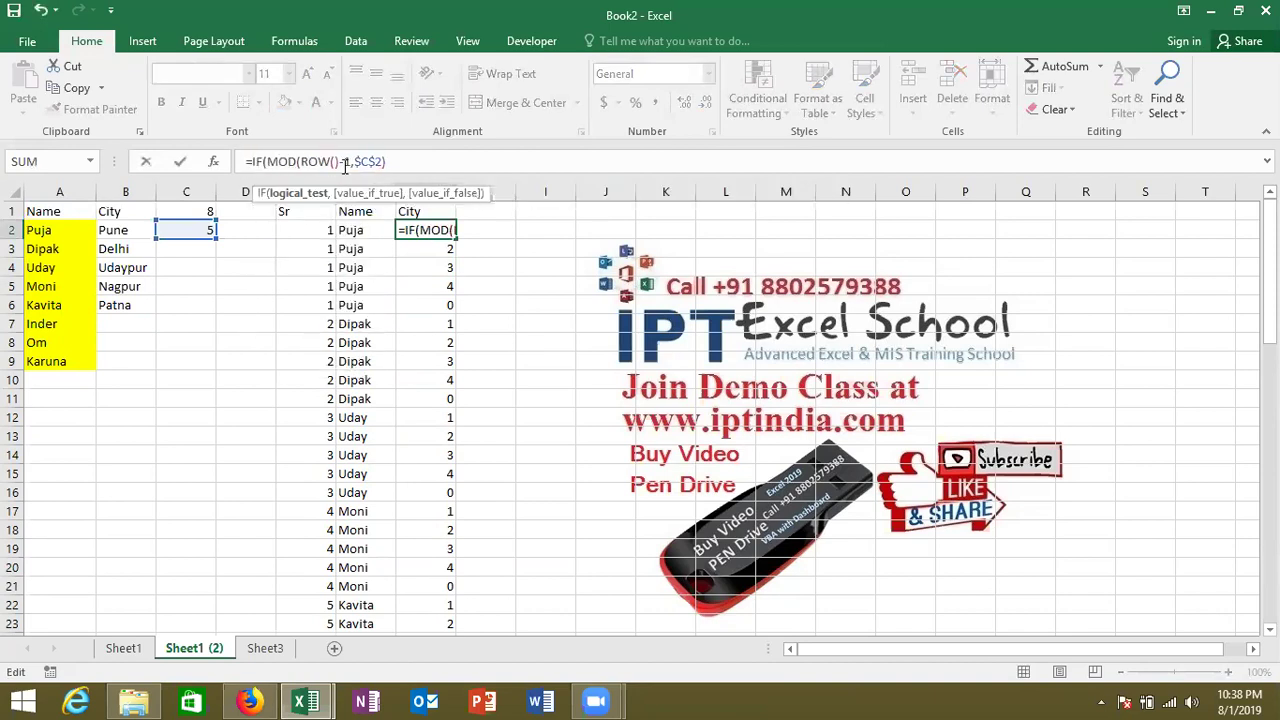
{"action": "type", "text": "="}
{"action": "type", "text": "0,"}
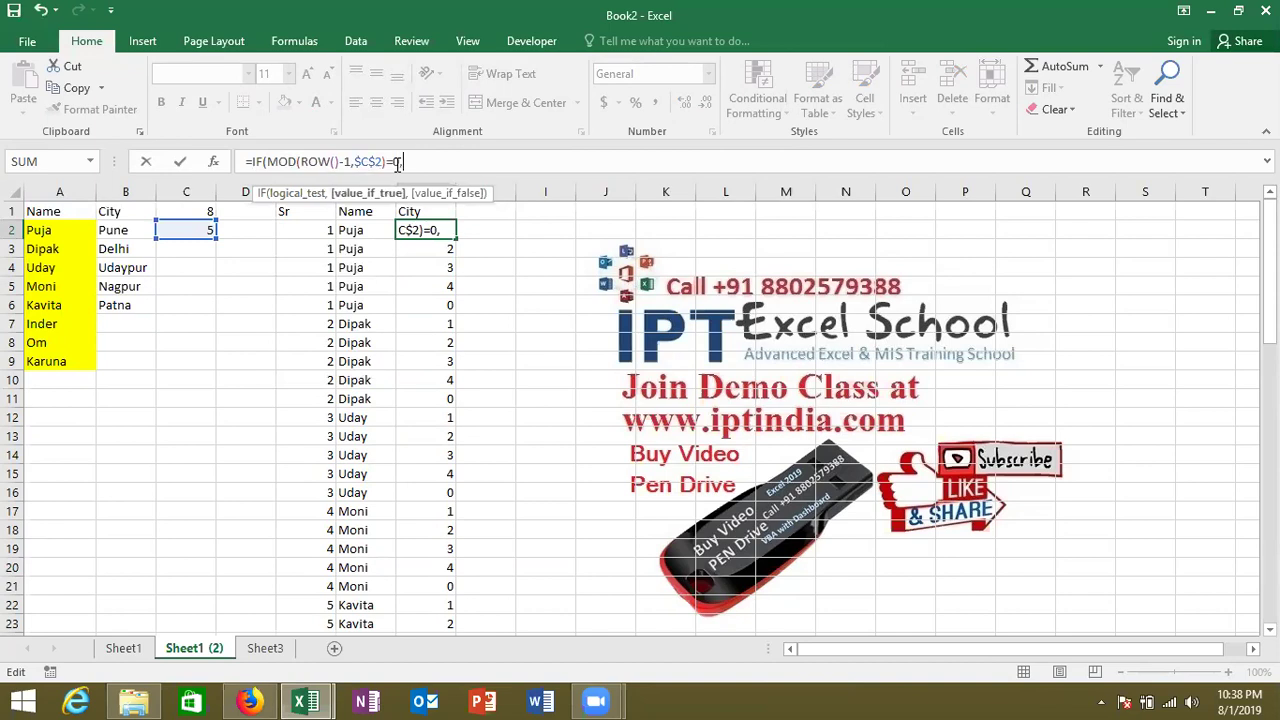
{"action": "left_click", "coordinate": [198, 228]}
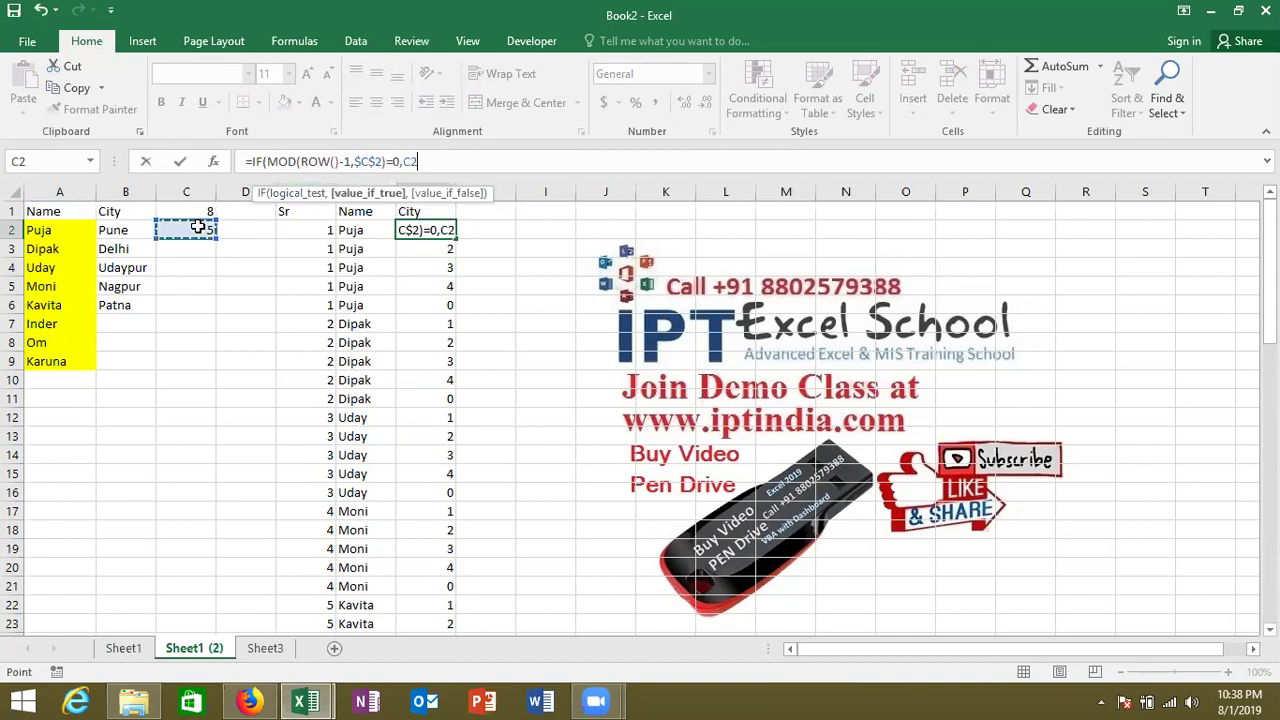
{"action": "type", "text": ","}
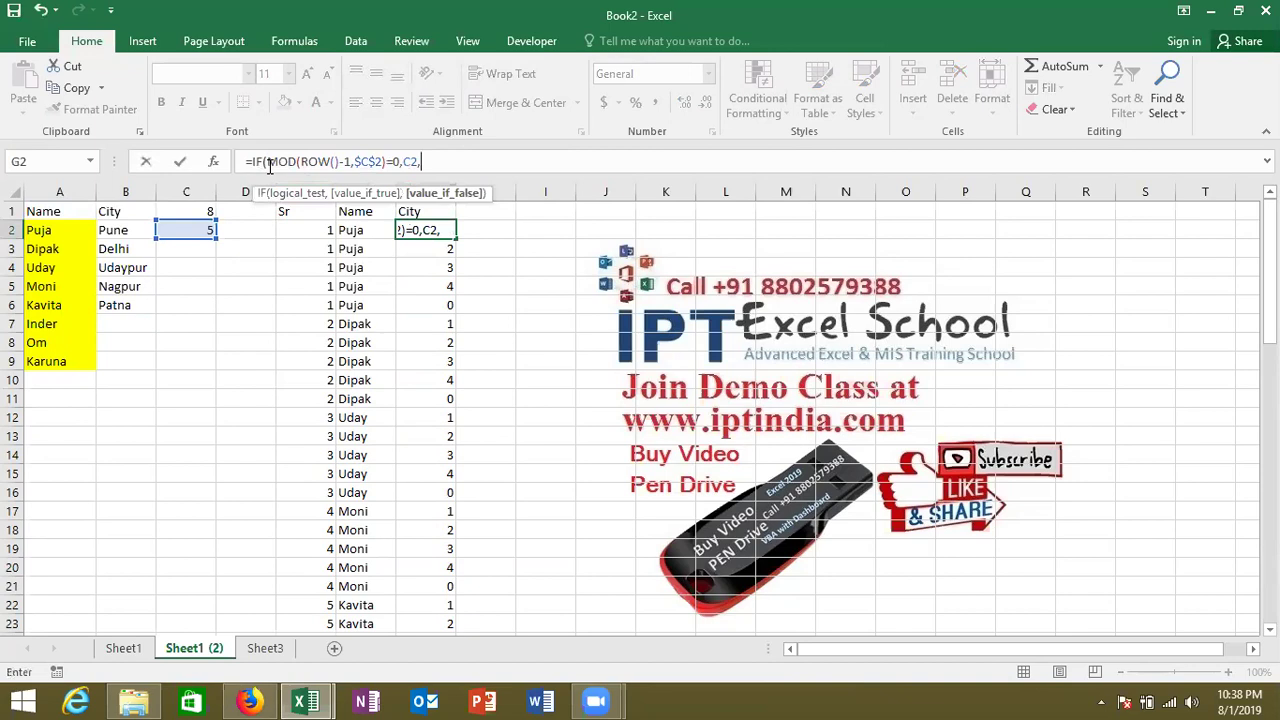
{"action": "left_click_drag", "start_coordinate": [266, 161], "coordinate": [386, 161]}
{"action": "key", "text": "ctrl+c"}
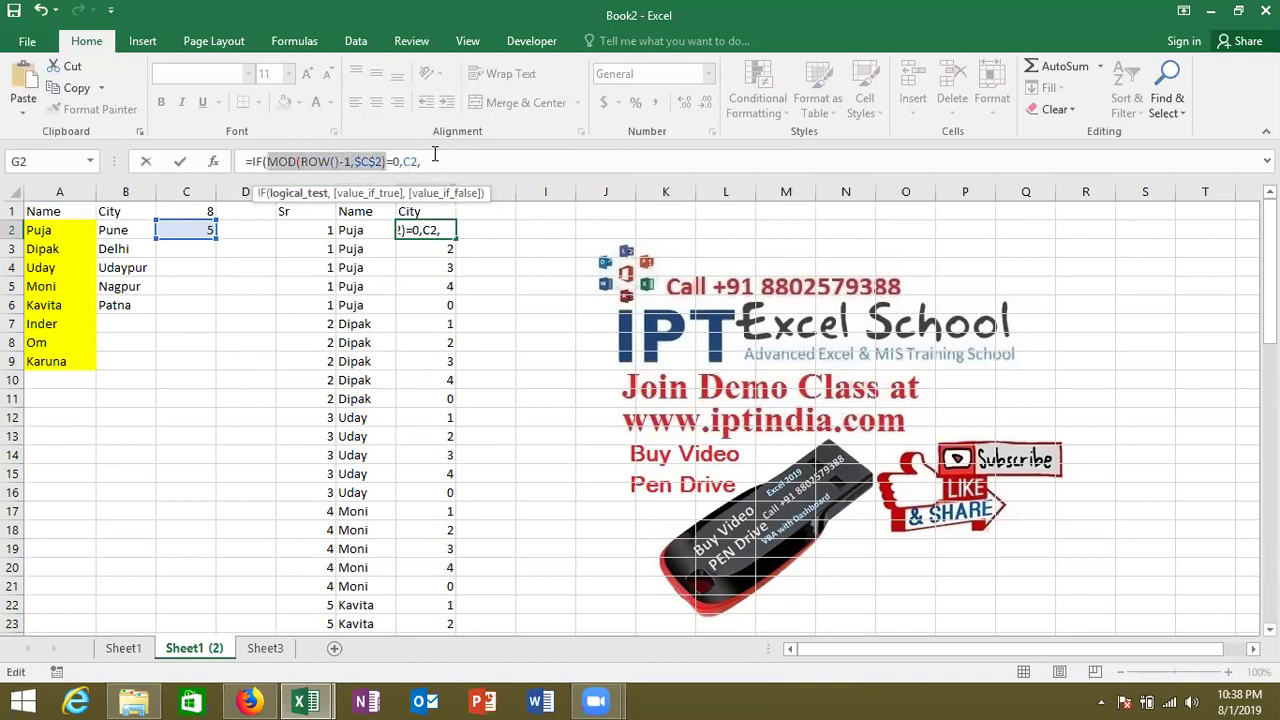
{"action": "left_click", "coordinate": [436, 161]}
{"action": "key", "text": "ctrl+v"}
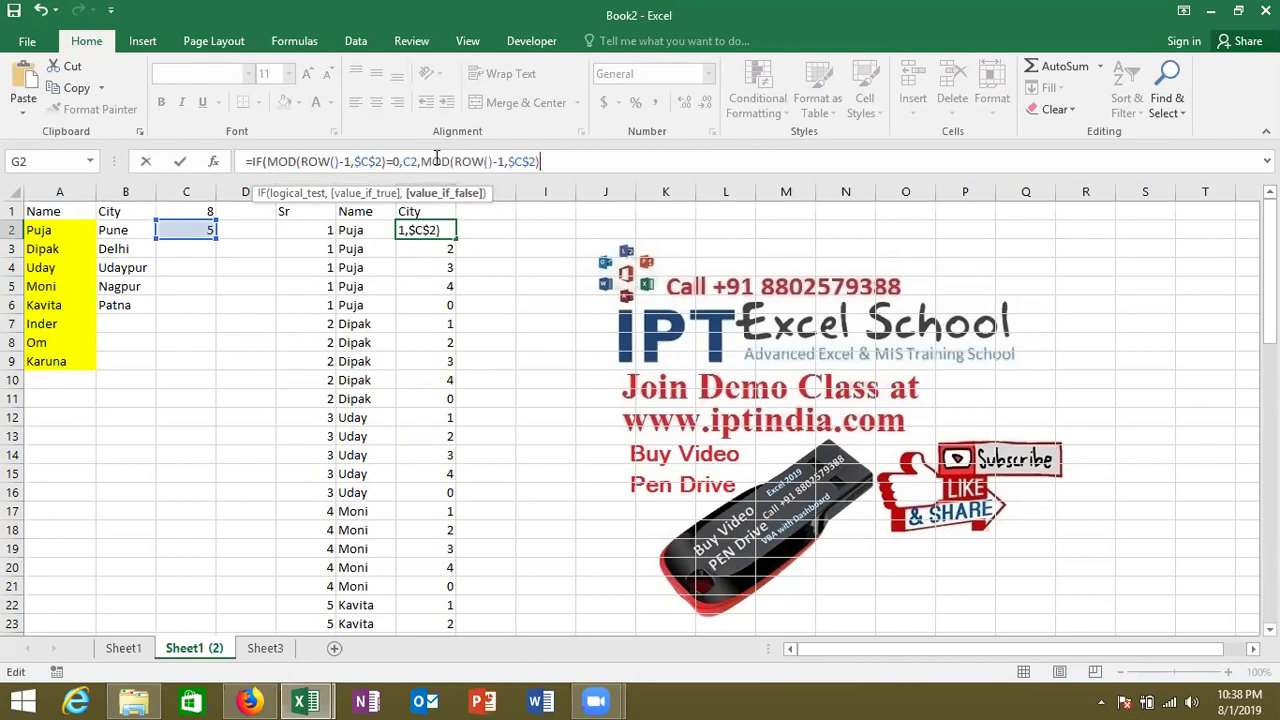
{"action": "type", "text": ")"}
{"action": "key", "text": "ctrl+Return"}
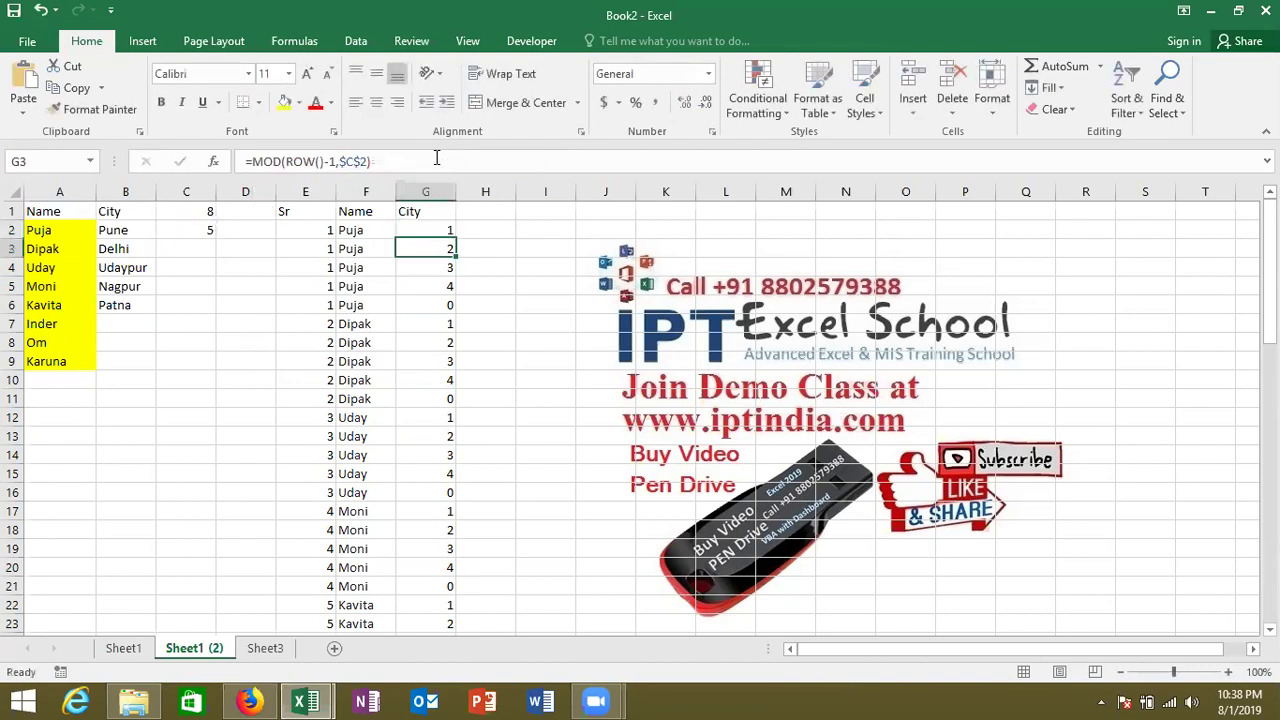
{"action": "double_click", "coordinate": [455, 240]}
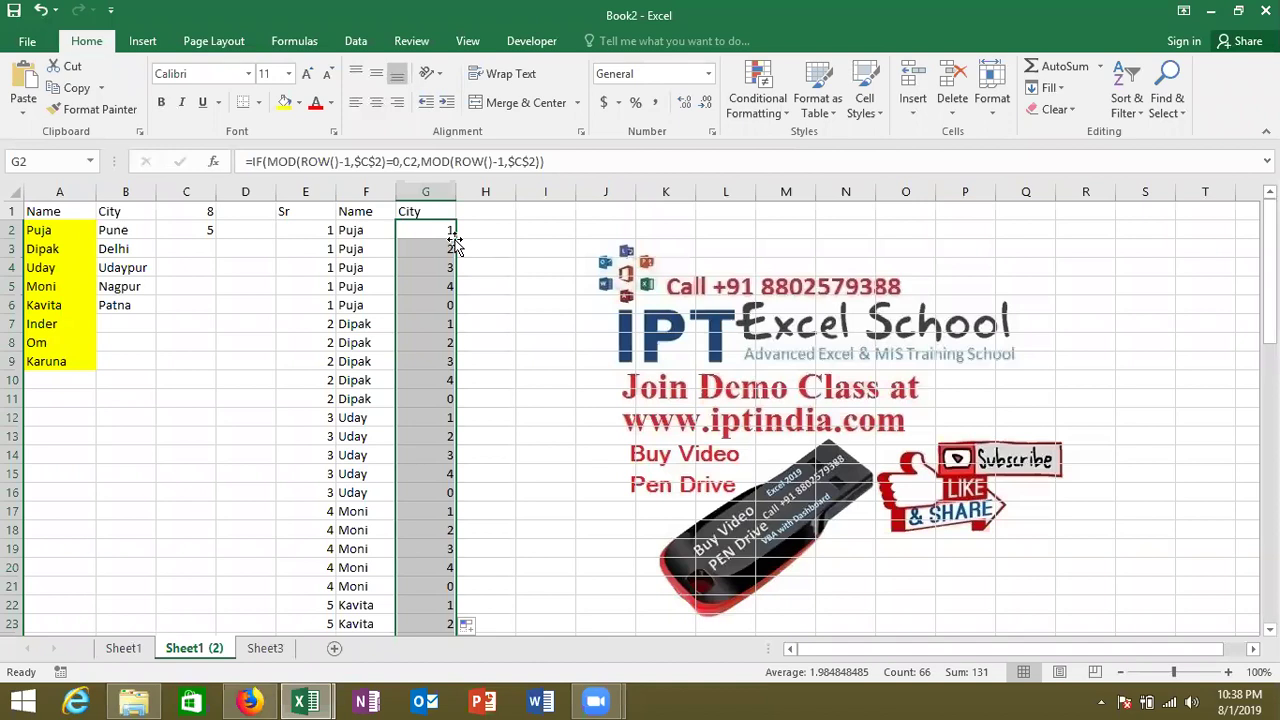
{"action": "left_click", "coordinate": [448, 233]}
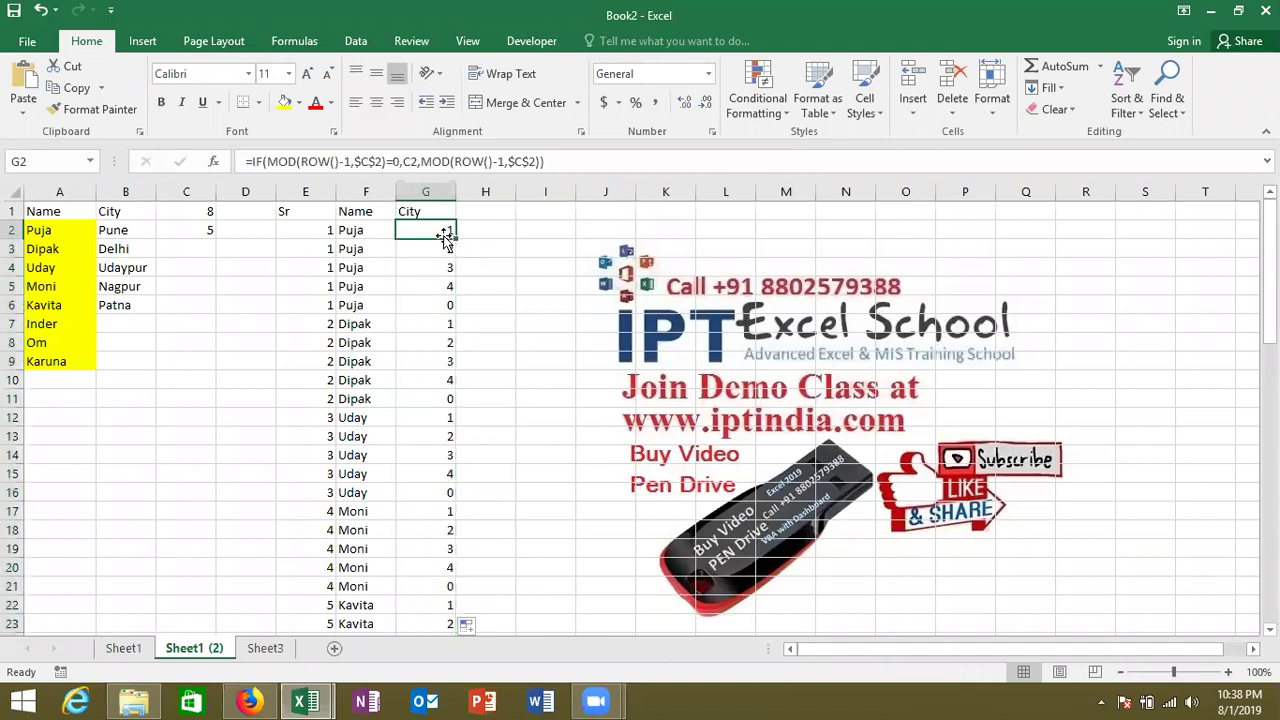
Make the C2 reference in G2's formula absolute ($C$2) and refill column G
{"action": "left_click", "coordinate": [416, 162]}
{"action": "key", "text": "F4"}
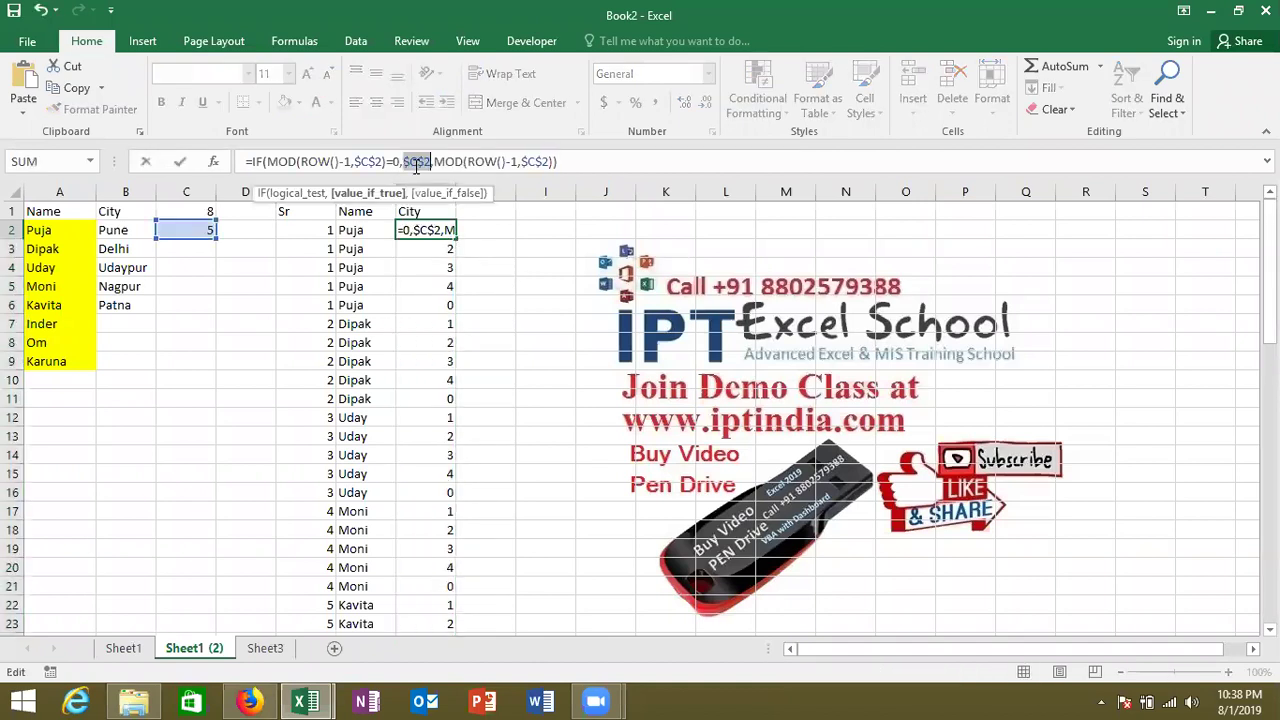
{"action": "key", "text": "Return"}
{"action": "key", "text": "Up"}
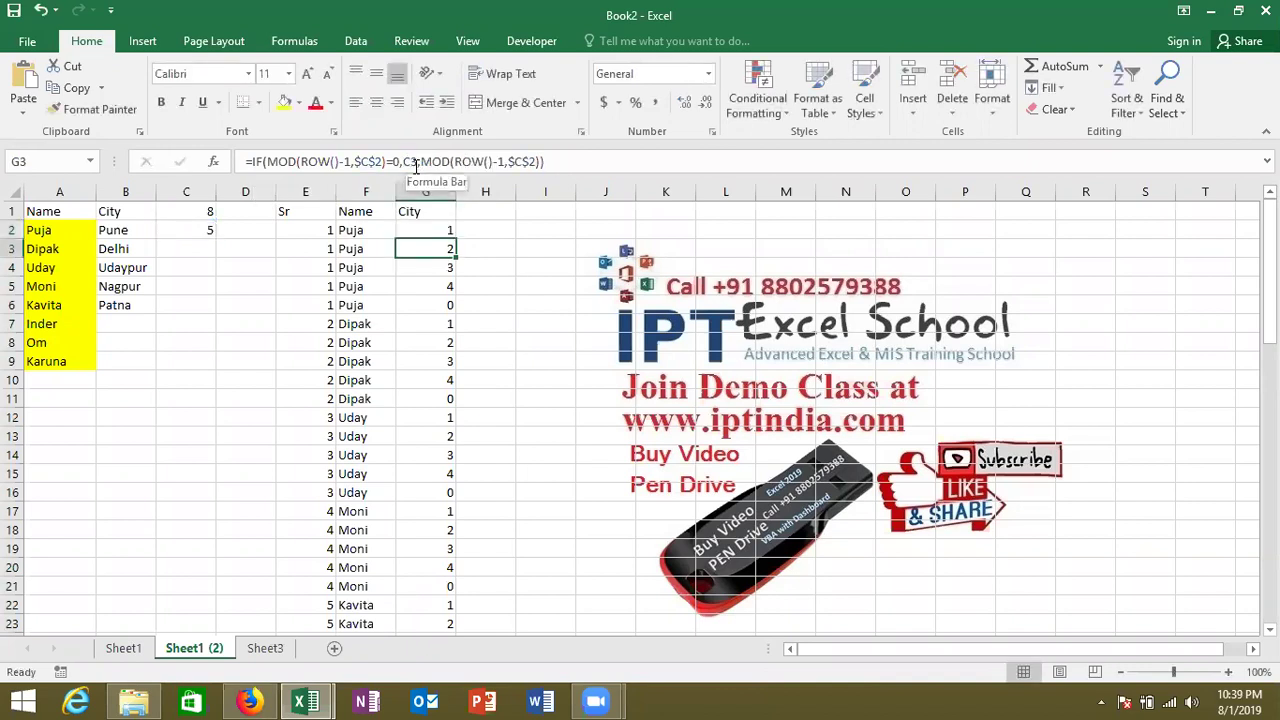
{"action": "double_click", "coordinate": [456, 241]}
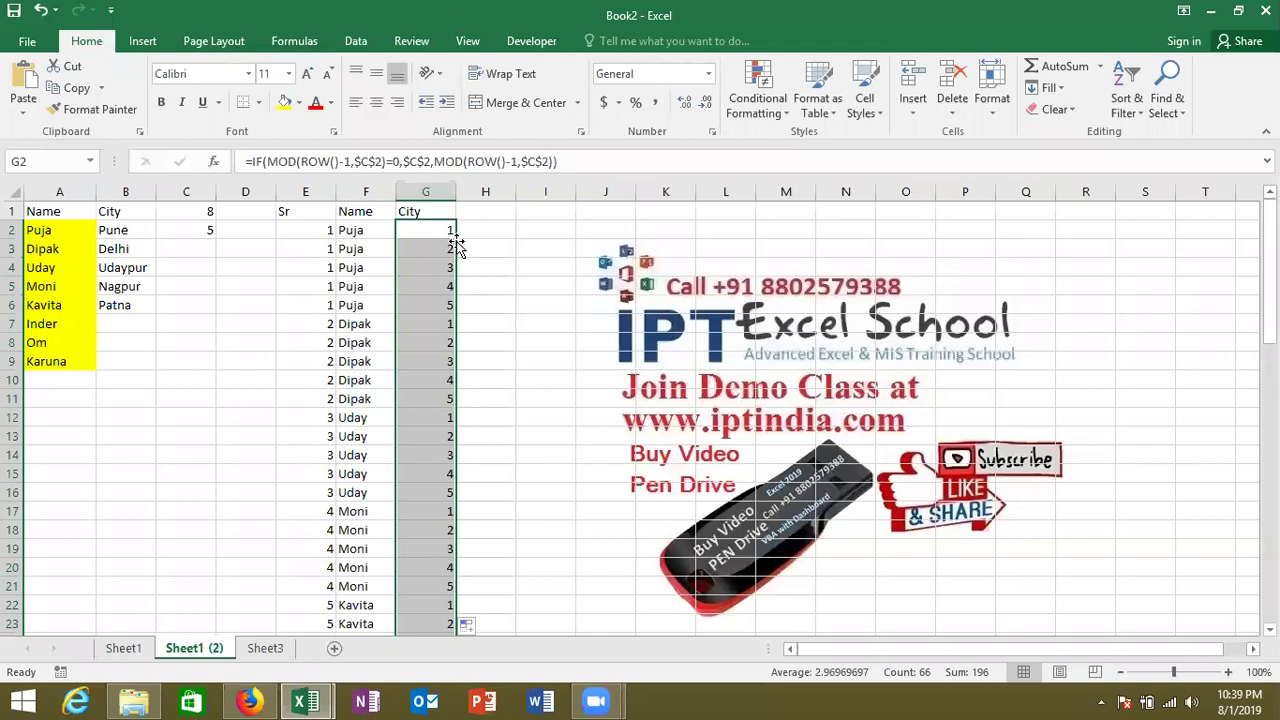
Step through column G to confirm it cycles 1 to 5 with no zeros
{"action": "key", "text": "Down"}
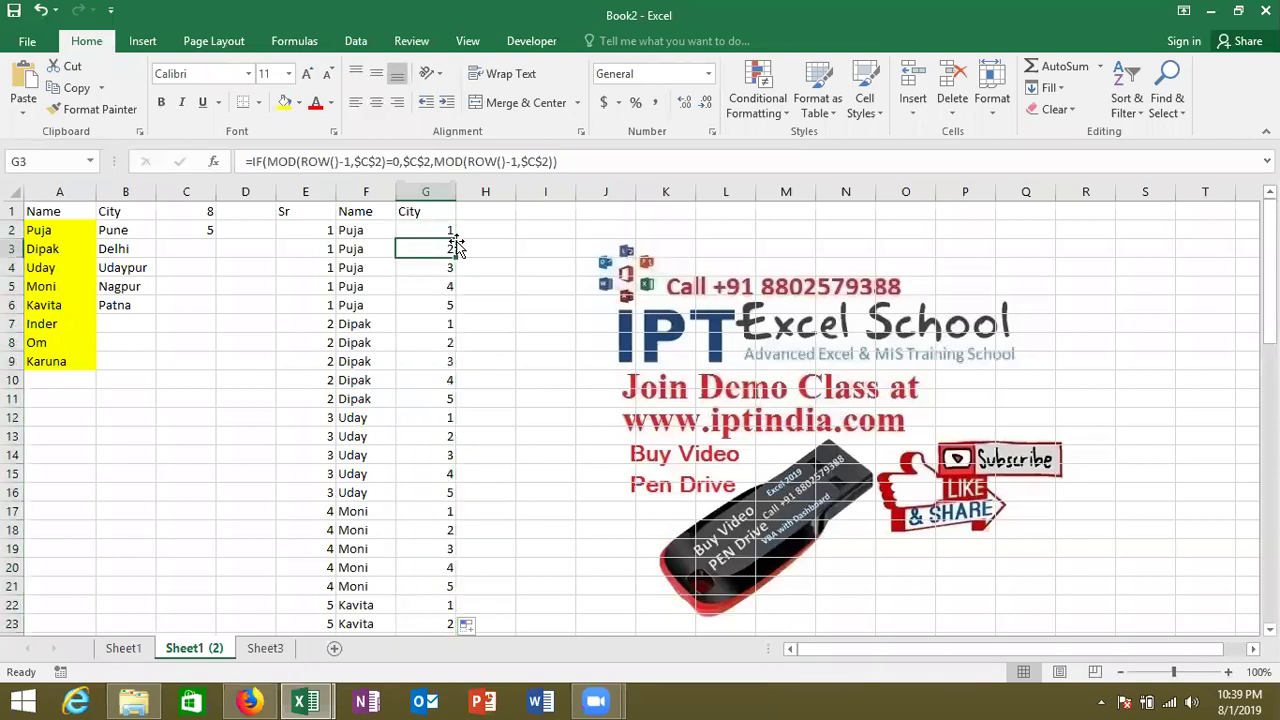
{"action": "key", "text": "Down"}
{"action": "key", "text": "Down"}
{"action": "key", "text": "Down"}
{"action": "key", "text": "Down"}
{"action": "key", "text": "Down"}
{"action": "key", "text": "Down"}
{"action": "key", "text": "Down"}
{"action": "key", "text": "Down"}
{"action": "key", "text": "Down"}
{"action": "key", "text": "Down"}
{"action": "key", "text": "Down"}
{"action": "key", "text": "Down"}
{"action": "key", "text": "Down"}
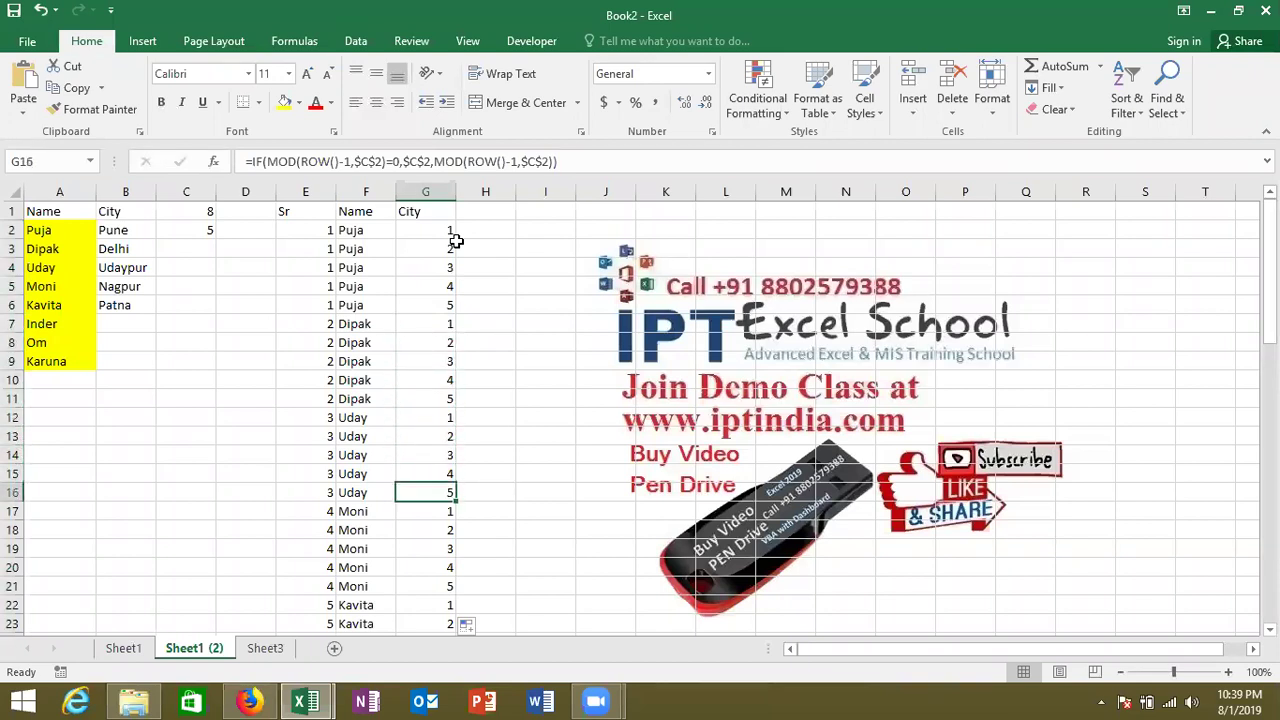
{"action": "key", "text": "ctrl+Up"}
{"action": "key", "text": "Down"}
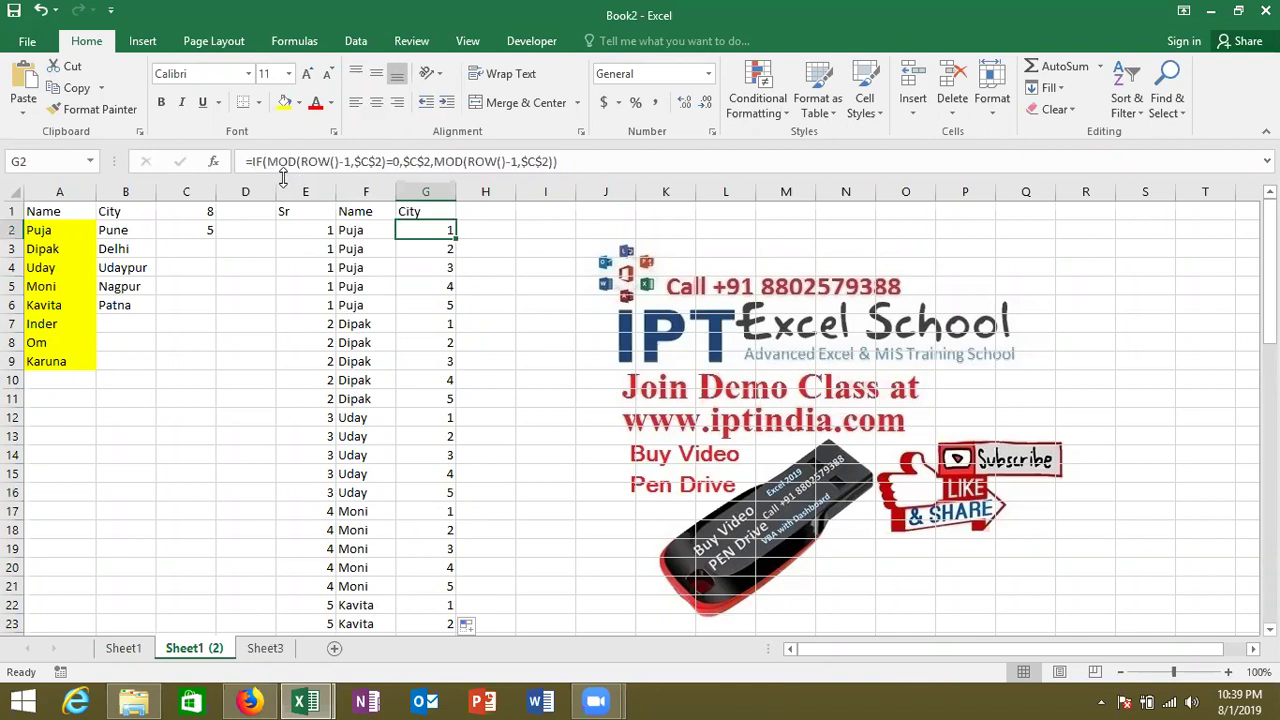
Wrap G2's cycle formula in =OFFSET($B$1,…,0) so it returns city names, and fill down
{"action": "left_click", "coordinate": [252, 165]}
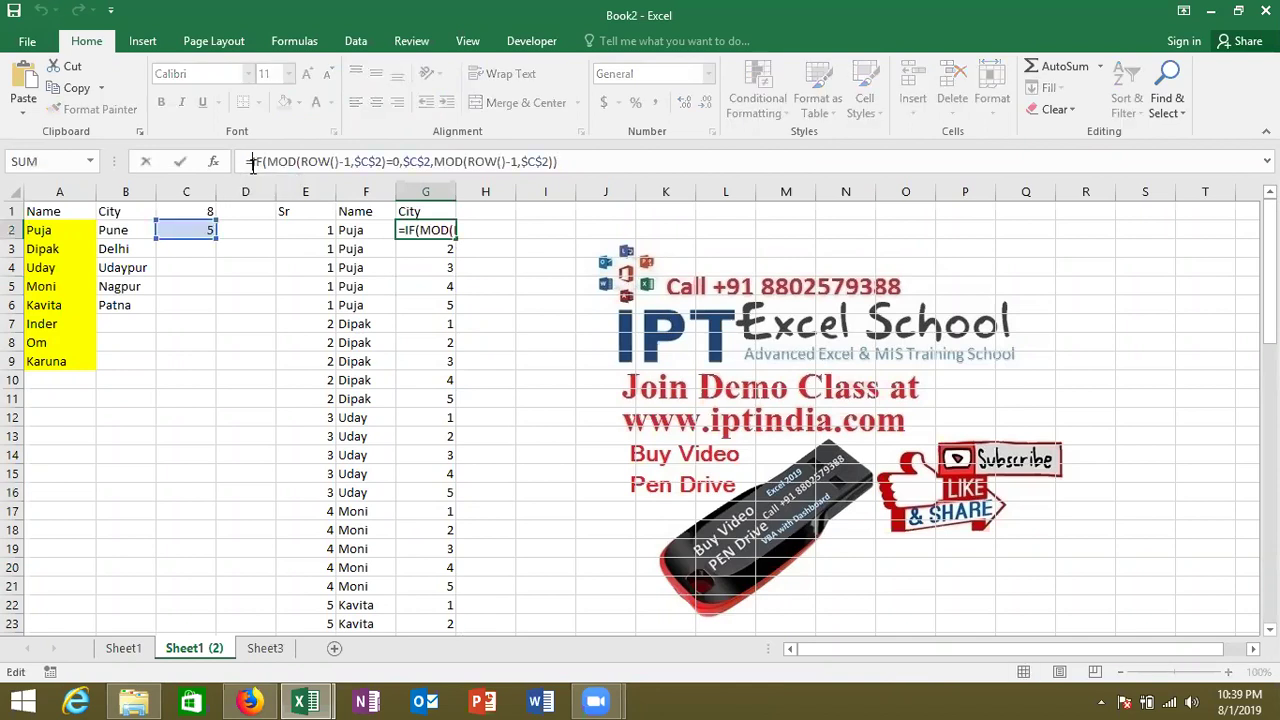
{"action": "type", "text": "OFFSET("}
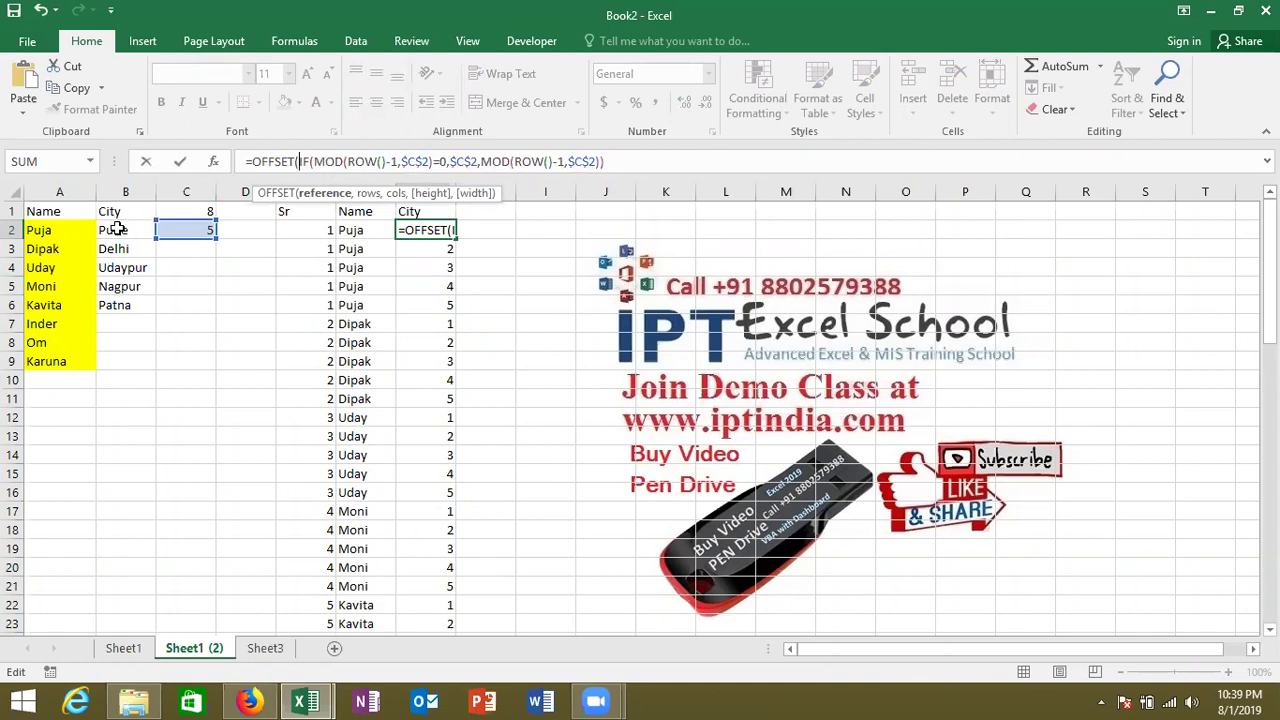
{"action": "left_click", "coordinate": [116, 216]}
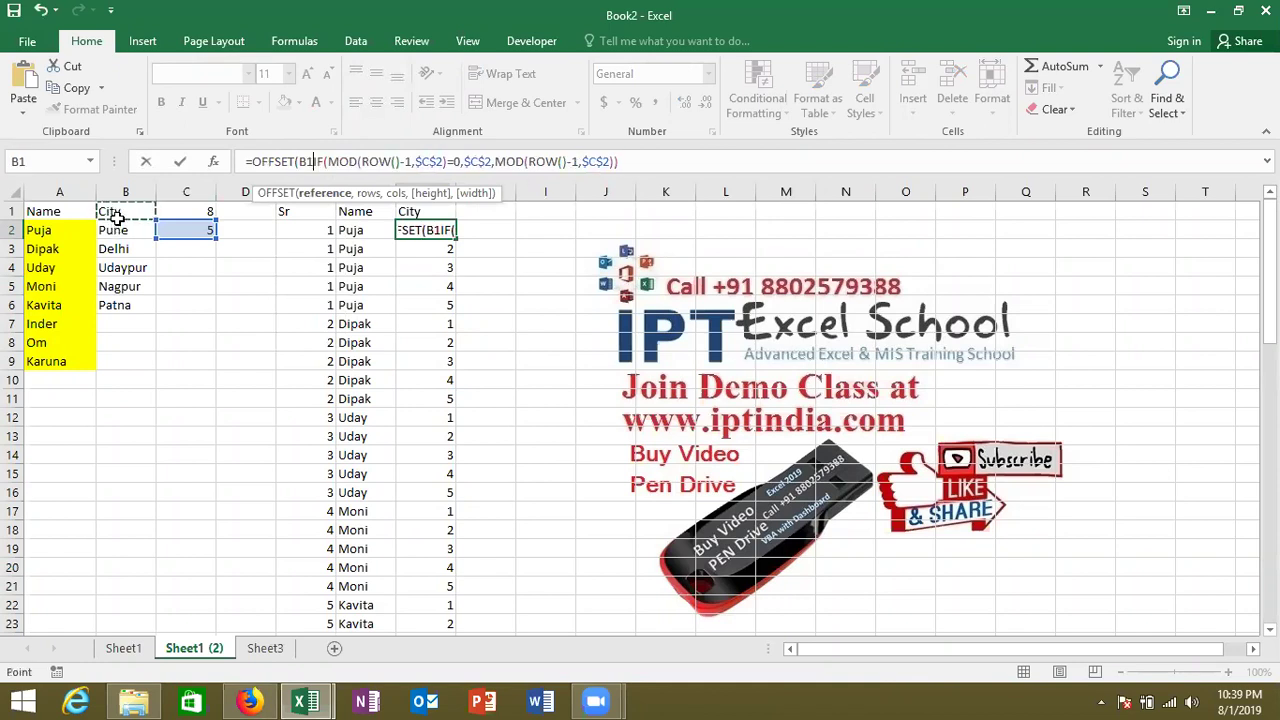
{"action": "type", "text": ","}
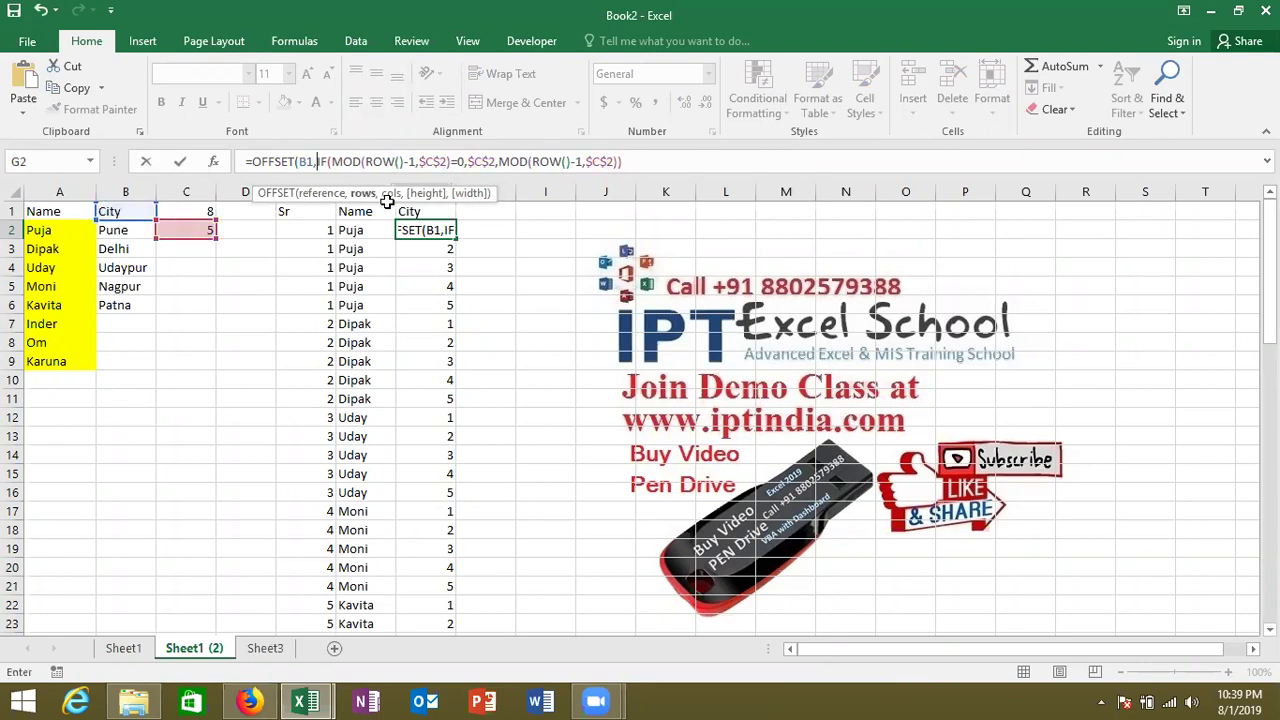
{"action": "left_click", "coordinate": [637, 161]}
{"action": "type", "text": ",0"}
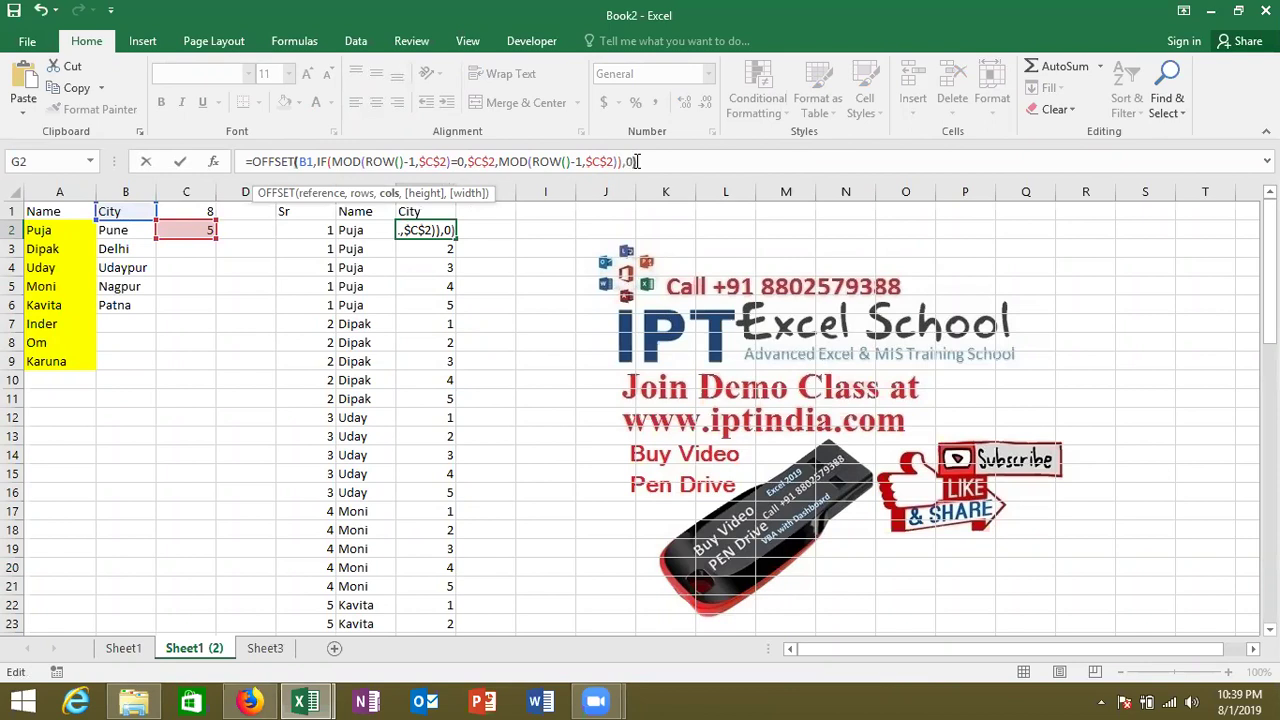
{"action": "left_click", "coordinate": [305, 161]}
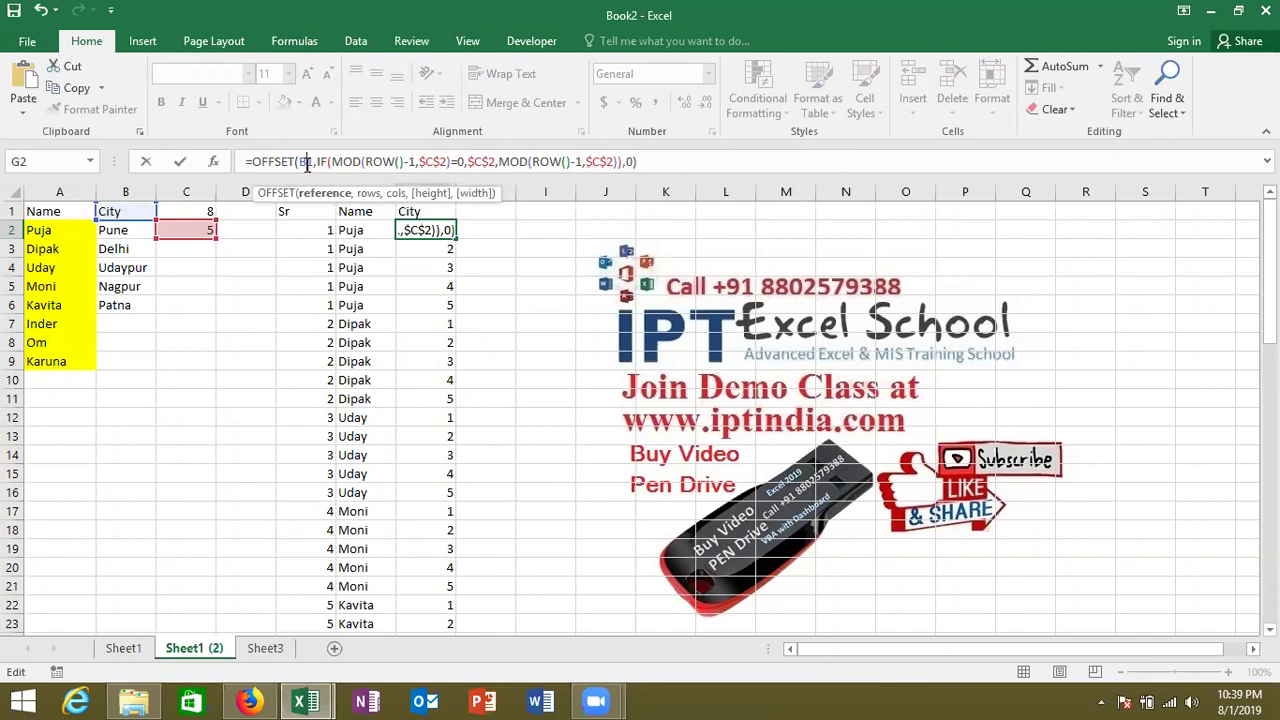
{"action": "key", "text": "F4"}
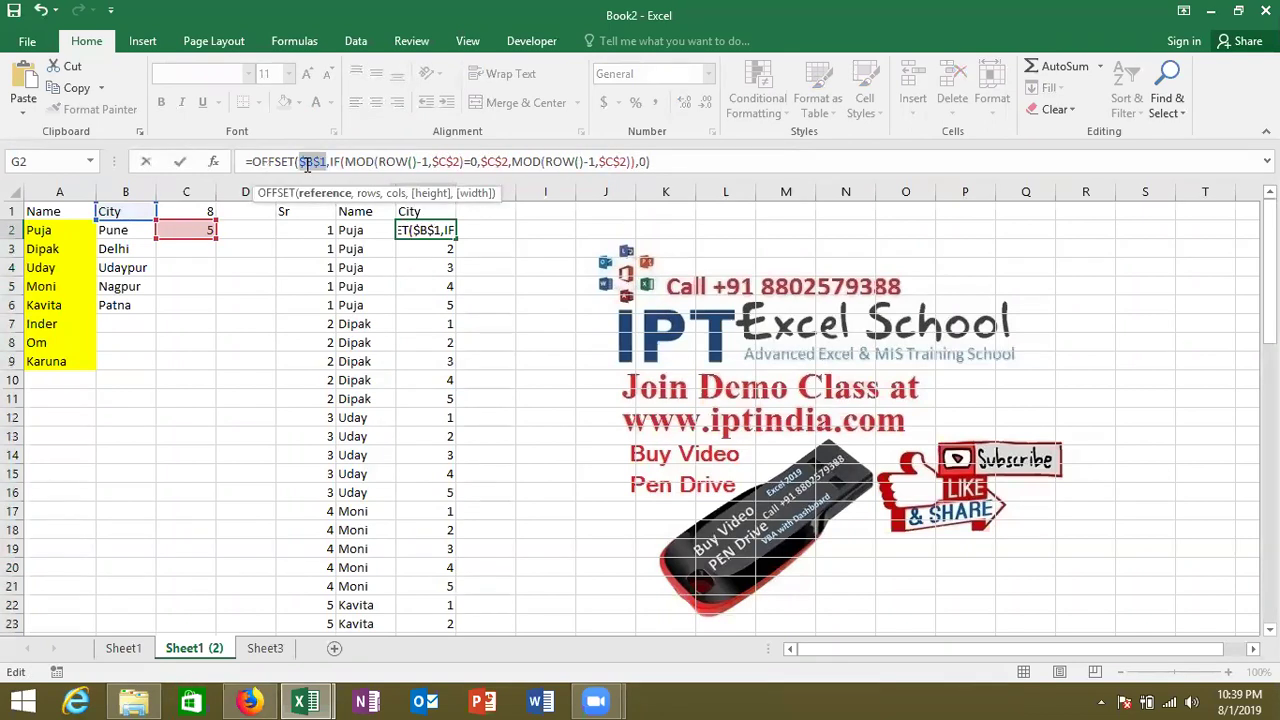
{"action": "key", "text": "Return"}
{"action": "key", "text": "Up"}
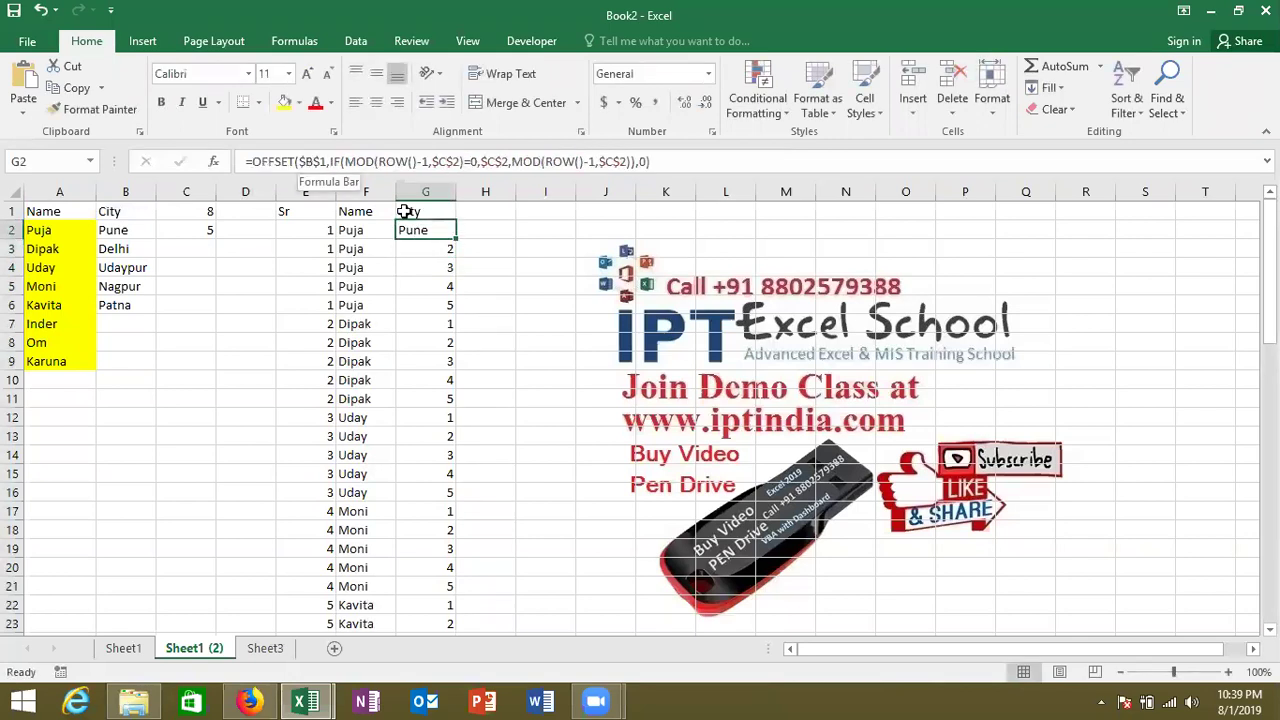
{"action": "double_click", "coordinate": [455, 241]}
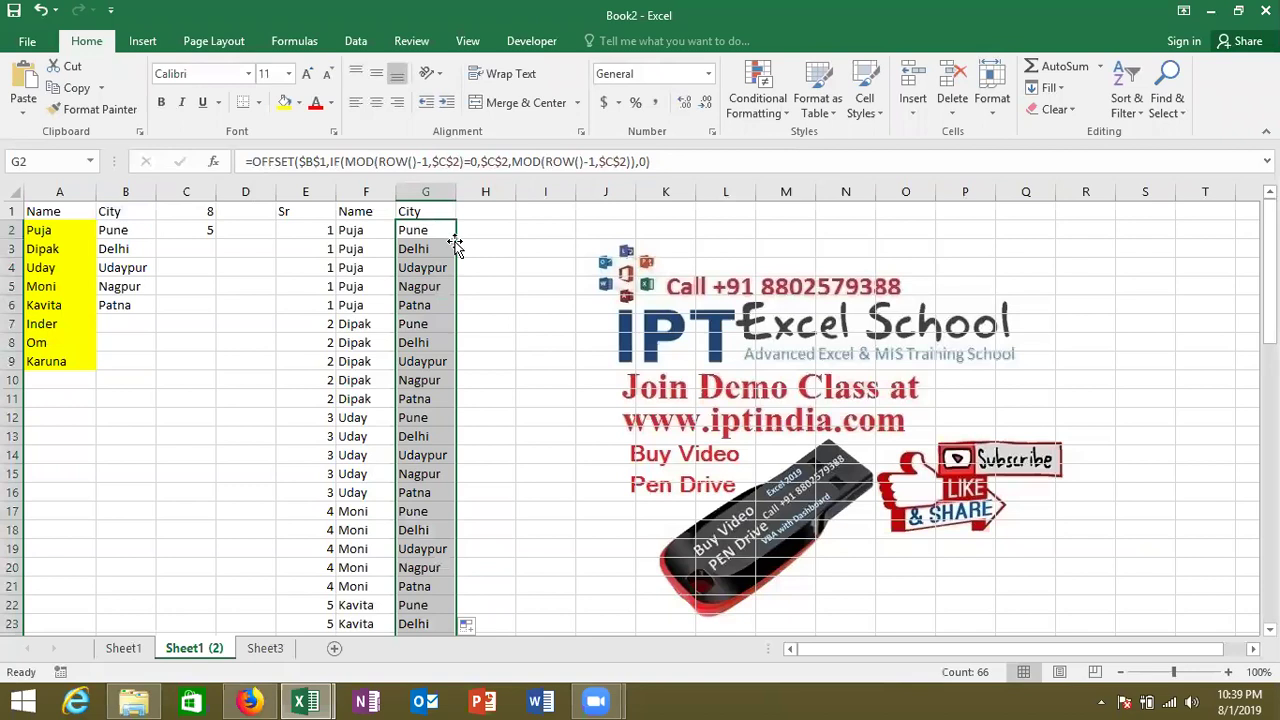
Enter a ninth name in cell A10
{"action": "left_click", "coordinate": [82, 388]}
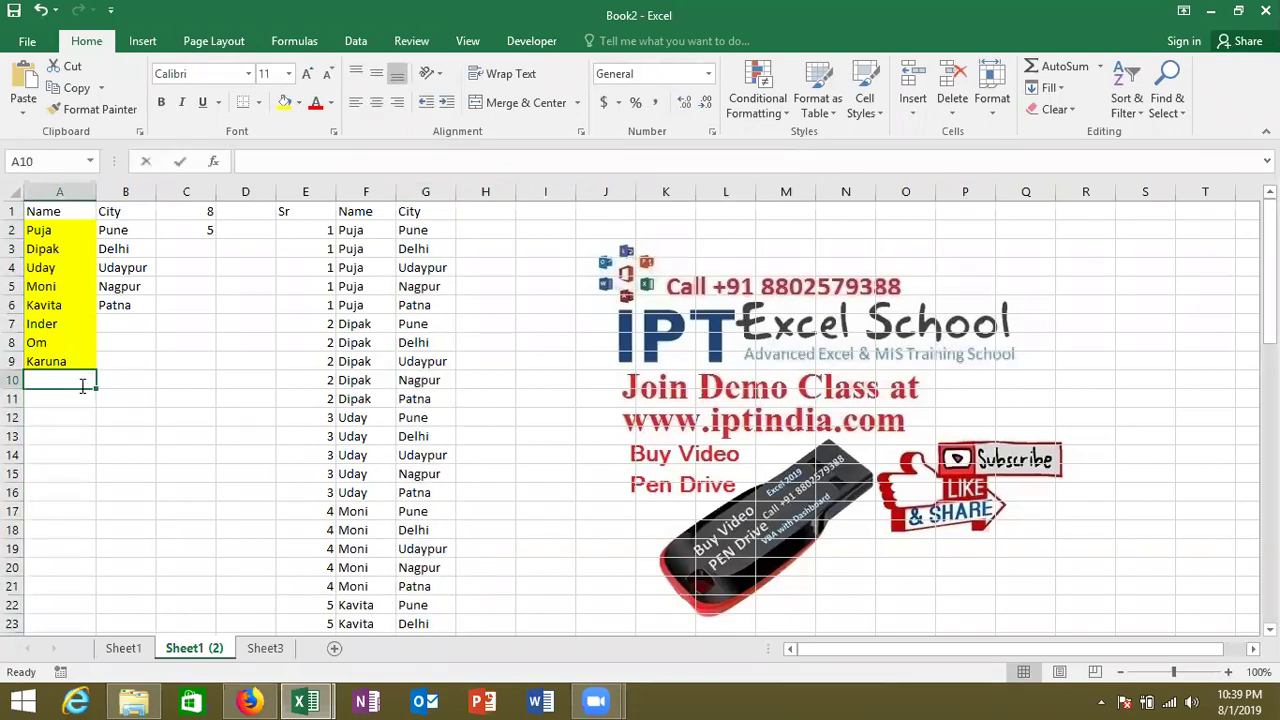
{"action": "type", "text": "Om"}
{"action": "type", "text": "ara"}
{"action": "key", "text": "BackSpace"}
{"action": "key", "text": "BackSpace"}
{"action": "type", "text": "krash"}
{"action": "key", "text": "Return"}
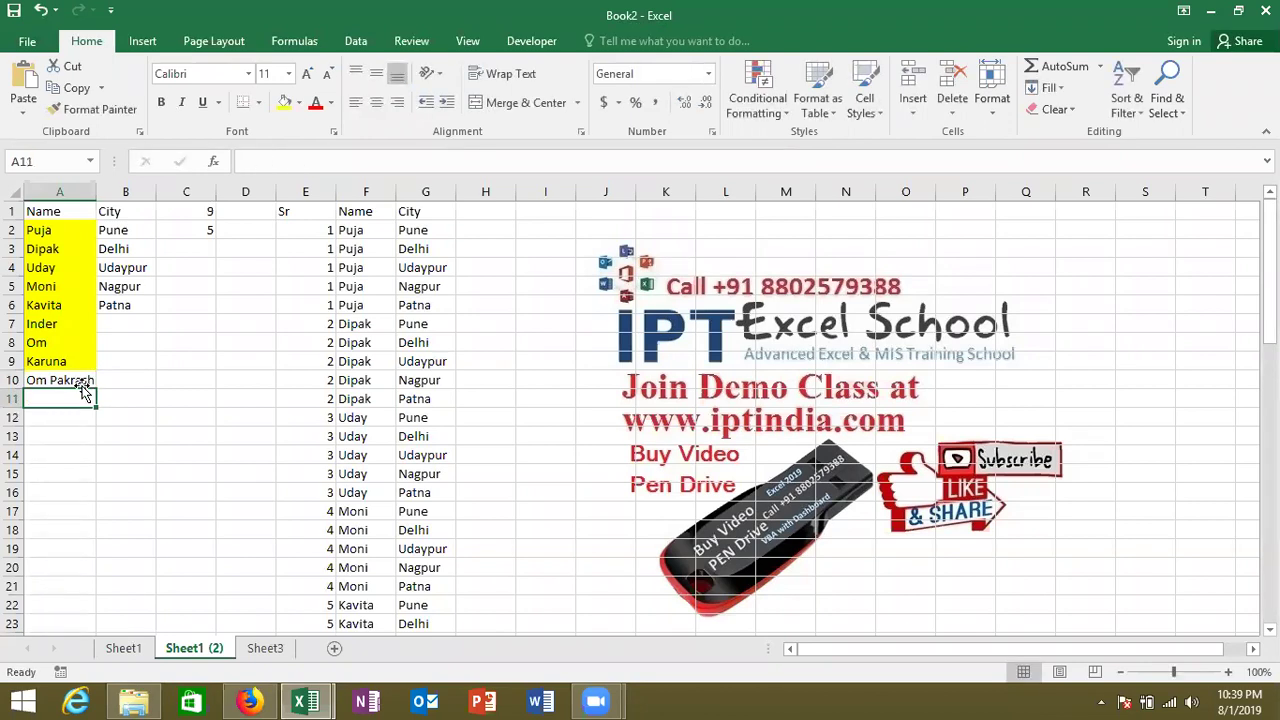
{"action": "left_click", "coordinate": [80, 381]}
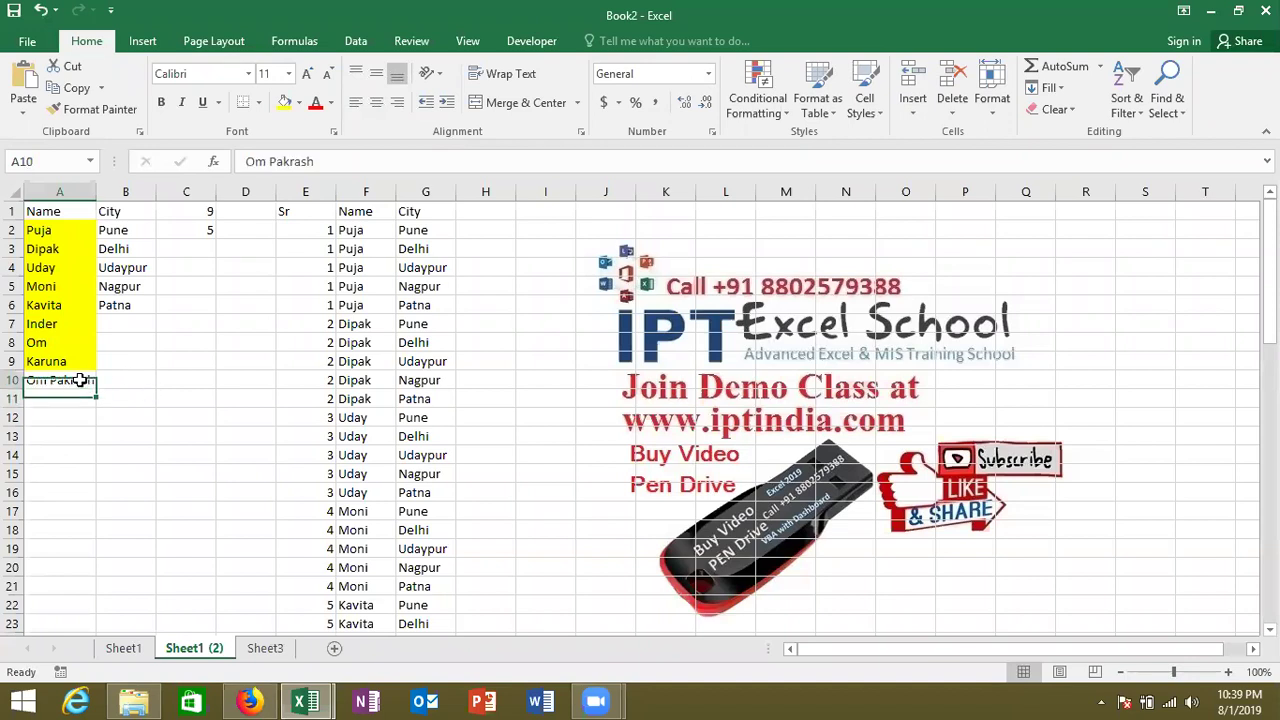
{"action": "key", "text": "Return"}
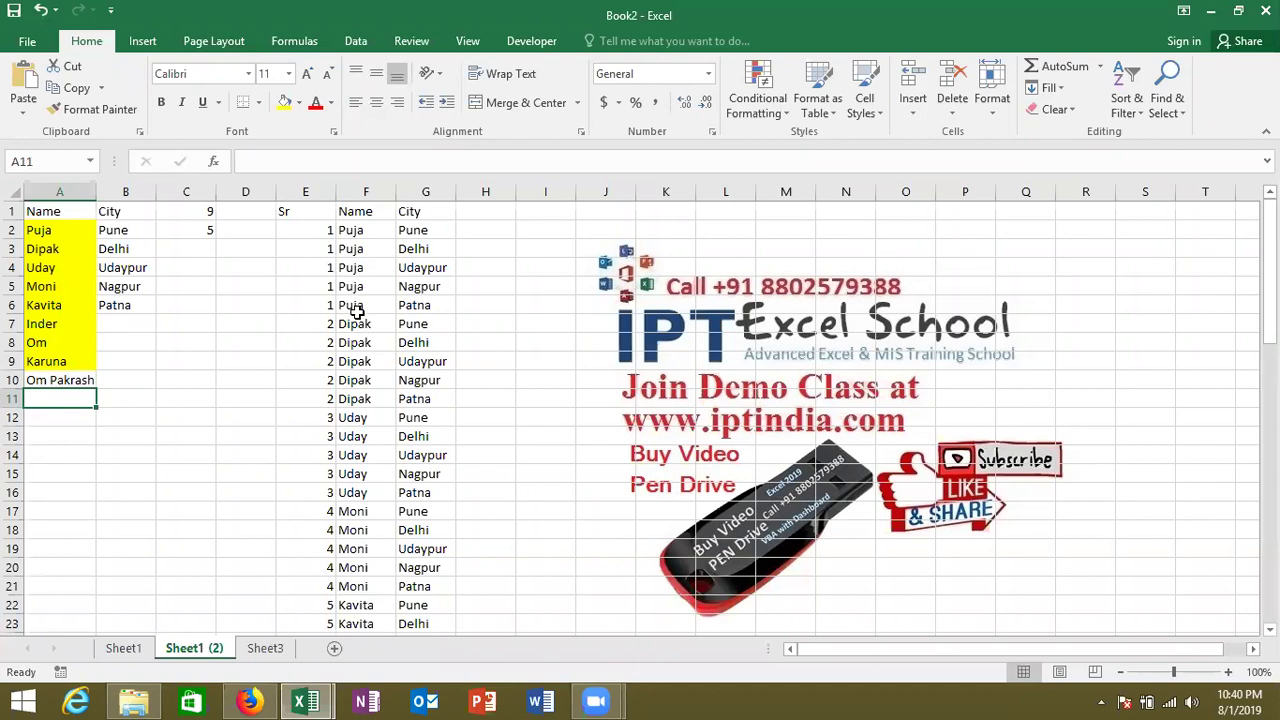
Check the bottom ends of columns F and G for the new serial 9 rows
{"action": "key", "text": "Down"}
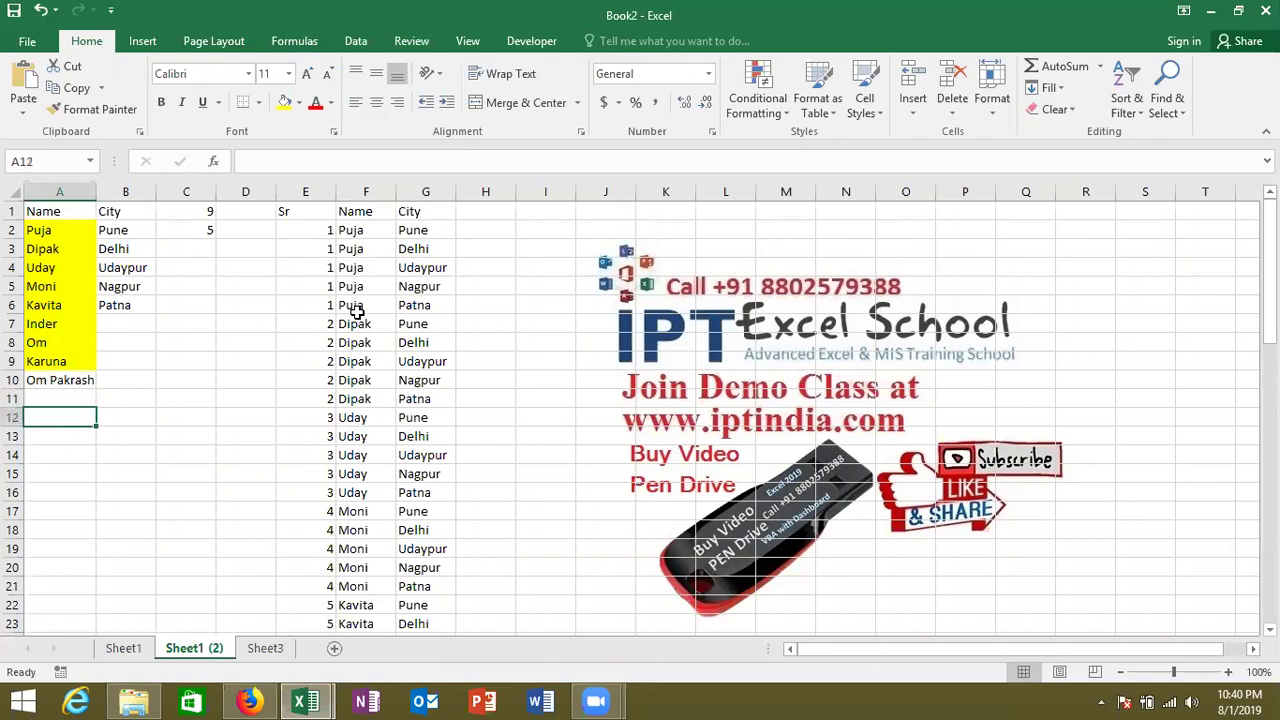
{"action": "key", "text": "Right"}
{"action": "key", "text": "Right"}
{"action": "key", "text": "Right"}
{"action": "key", "text": "Right"}
{"action": "key", "text": "Right"}
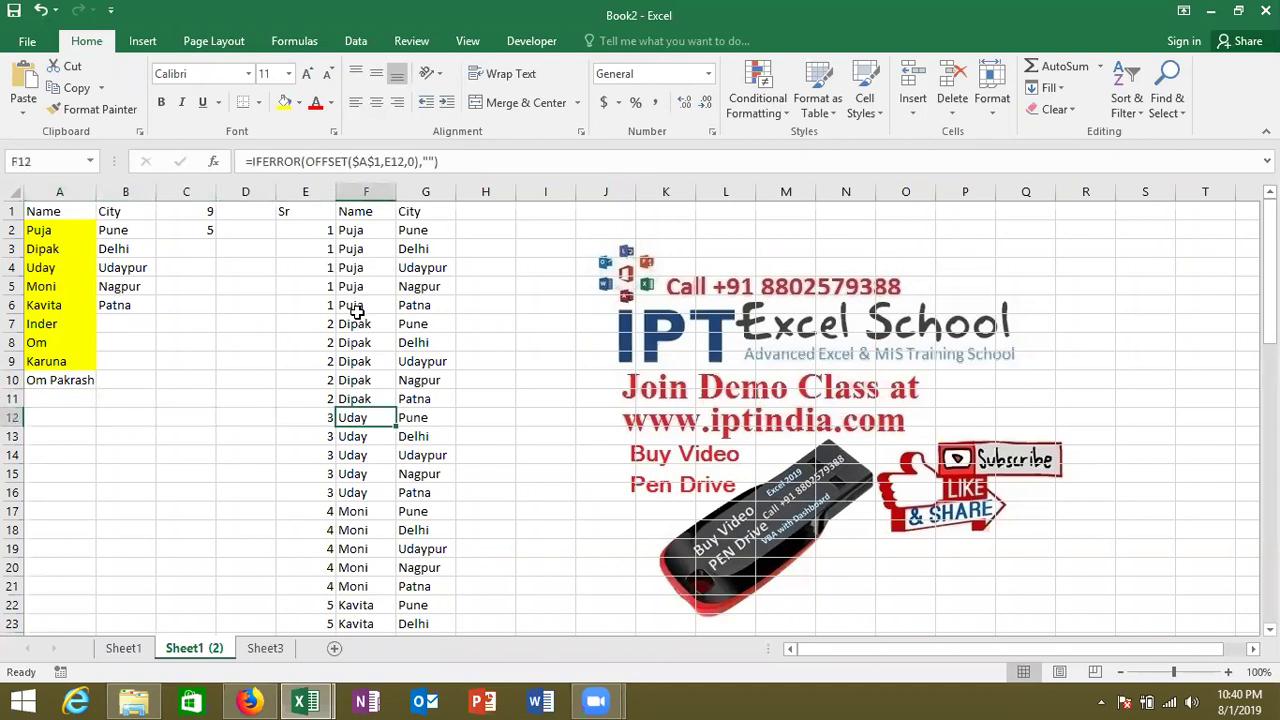
{"action": "key", "text": "ctrl+Down"}
{"action": "key", "text": "Up"}
{"action": "key", "text": "Up"}
{"action": "key", "text": "Up"}
{"action": "key", "text": "Up"}
{"action": "key", "text": "Up"}
{"action": "key", "text": "Up"}
{"action": "key", "text": "Up"}
{"action": "key", "text": "Up"}
{"action": "key", "text": "Down"}
{"action": "key", "text": "Down"}
{"action": "key", "text": "Down"}
{"action": "key", "text": "Down"}
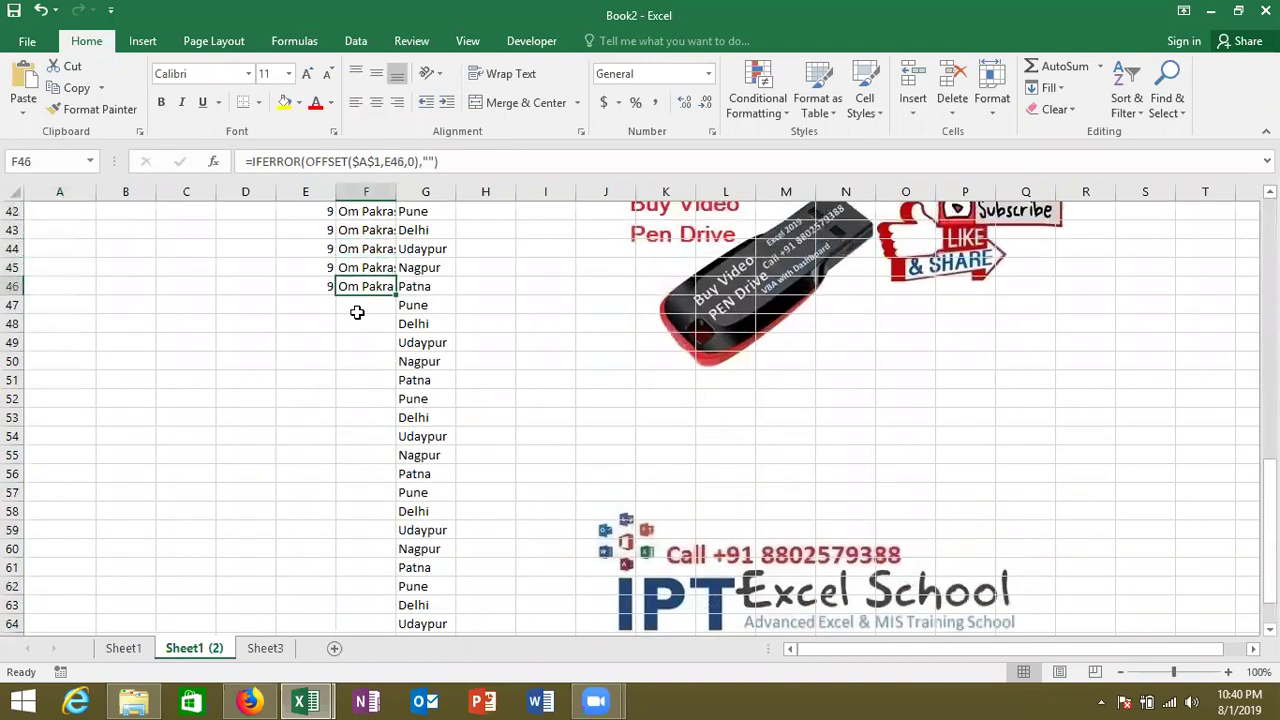
{"action": "key", "text": "Right"}
{"action": "key", "text": "ctrl+Down"}
{"action": "key", "text": "Up"}
{"action": "key", "text": "Up"}
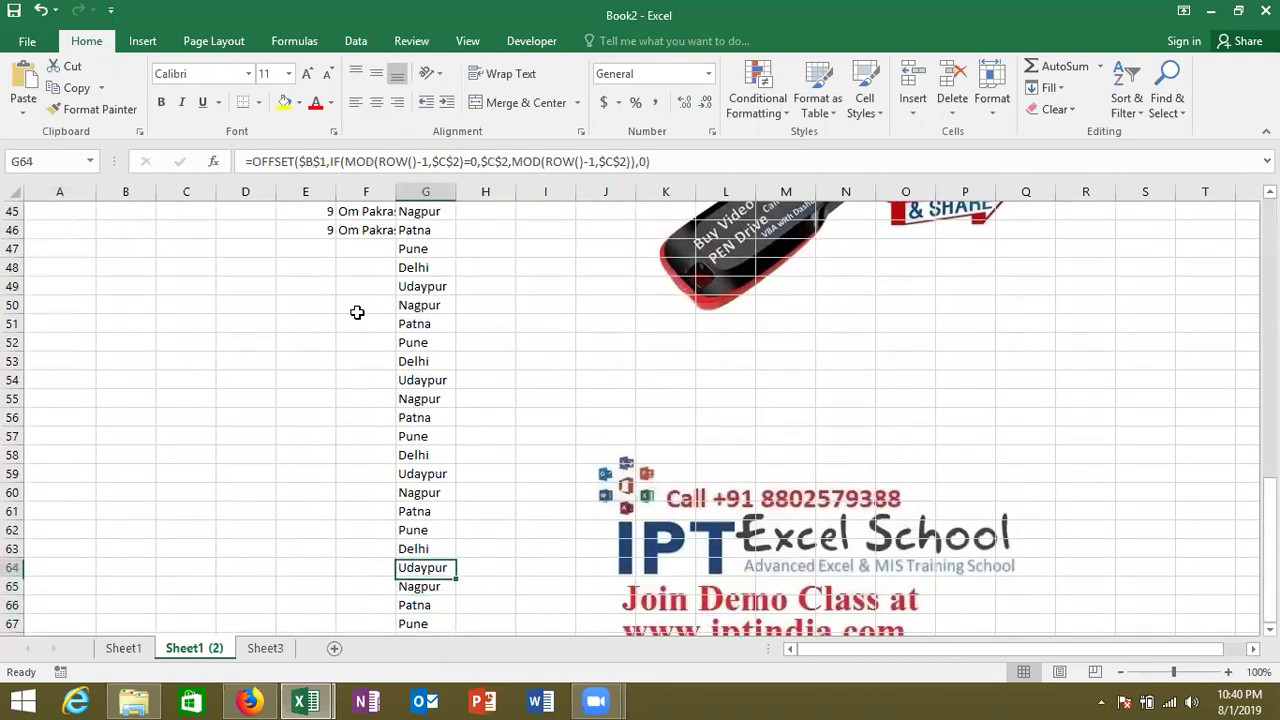
{"action": "key", "text": "Up"}
{"action": "key", "text": "Up"}
{"action": "key", "text": "ctrl+Up"}
{"action": "key", "text": "Down"}
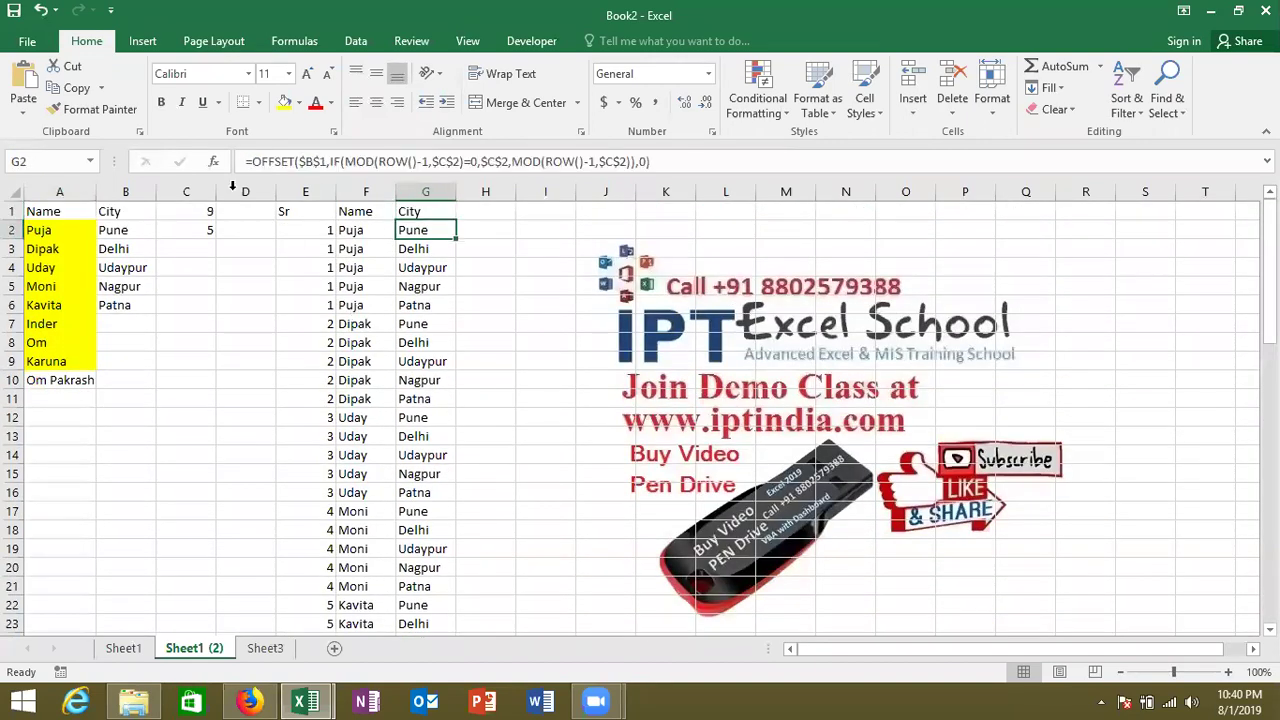
Wrap G2's city formula as =IF(F2="","",OFFSET(…)) to blank cities where no name exists
{"action": "left_click", "coordinate": [253, 161]}
{"action": "left_click", "coordinate": [253, 161]}
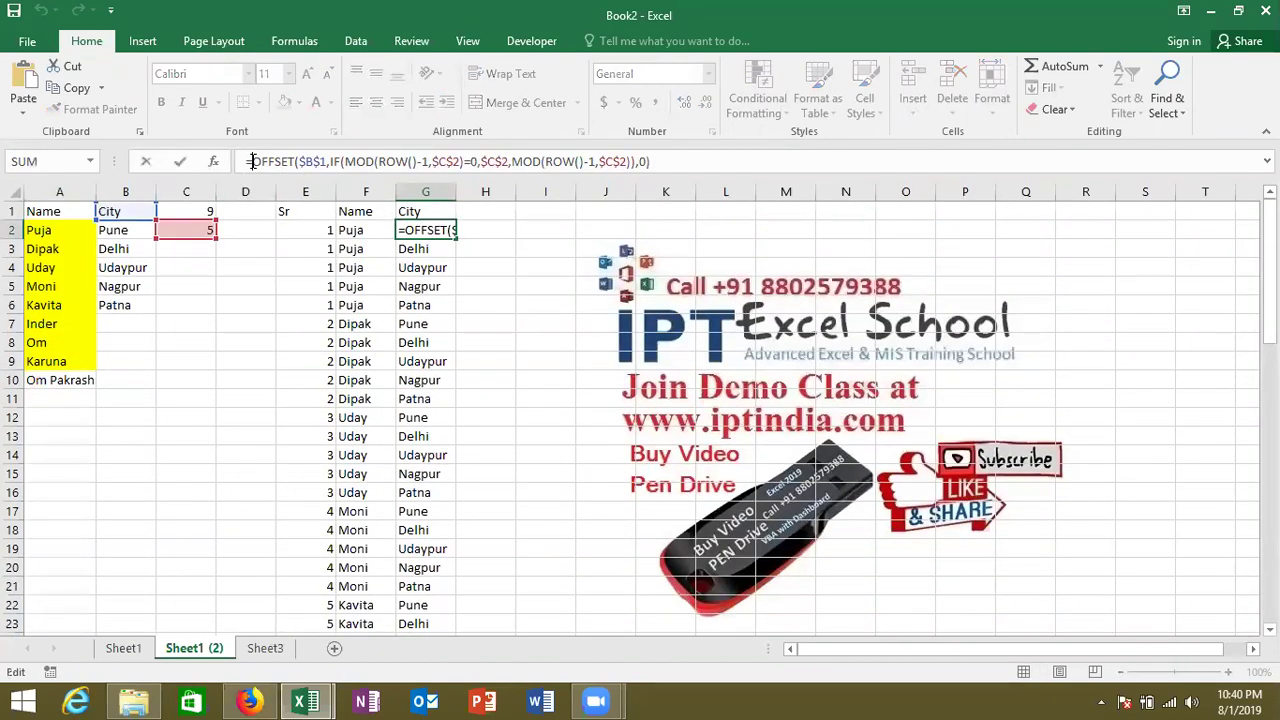
{"action": "type", "text": "IF("}
{"action": "left_click", "coordinate": [370, 229]}
{"action": "type", "text": "=\"\""}
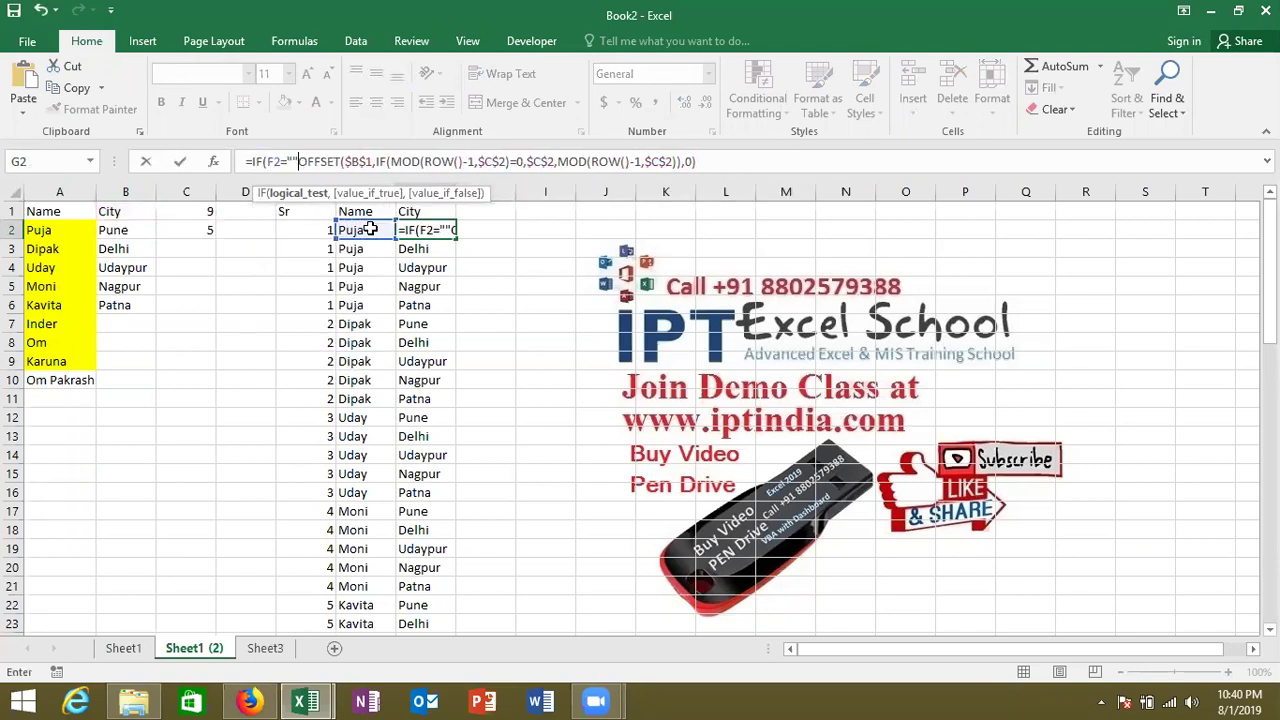
{"action": "type", "text": ",\"\","}
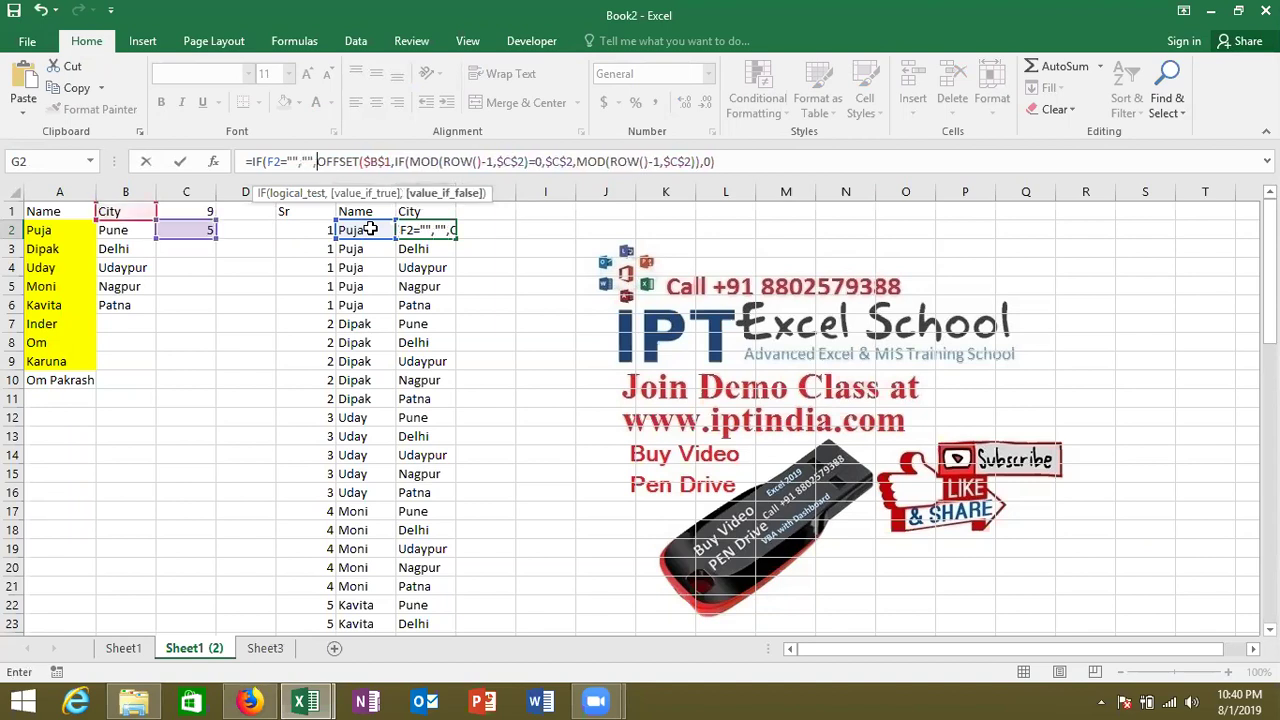
{"action": "key", "text": "Return"}
{"action": "key", "text": "Return"}
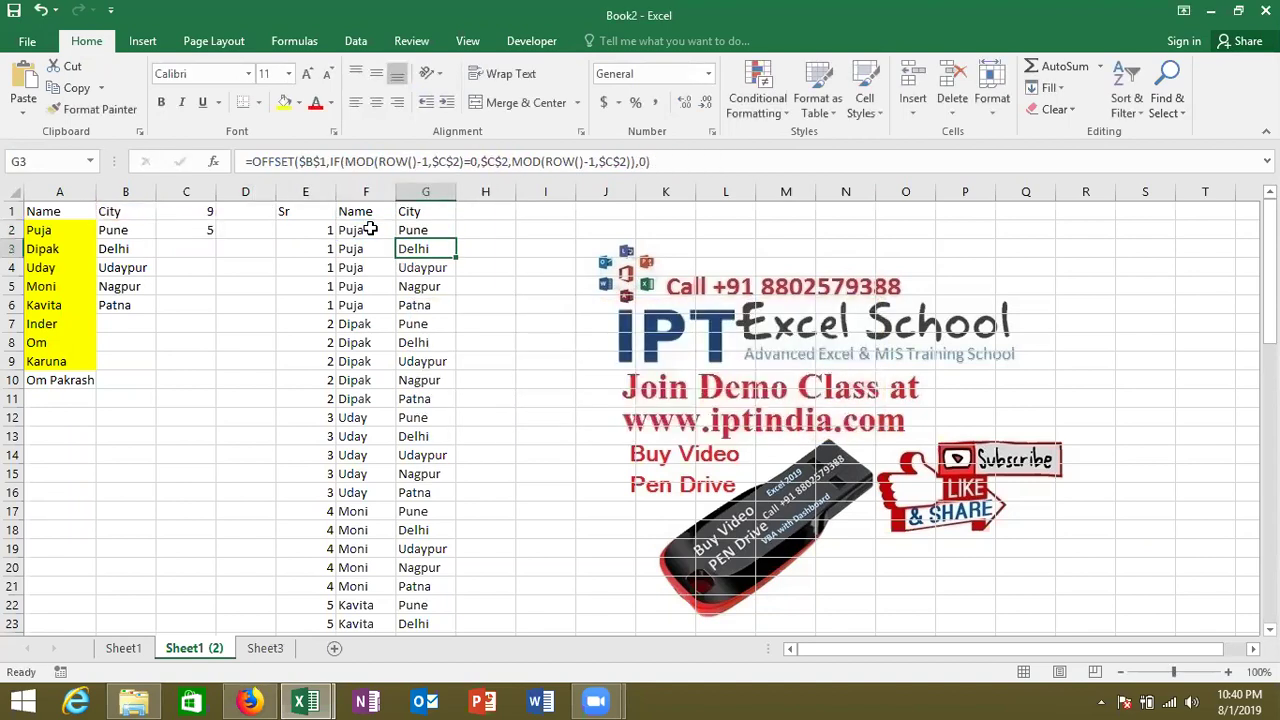
Fill the revised formula down column G and confirm cities stop at row 46
{"action": "key", "text": "Up"}
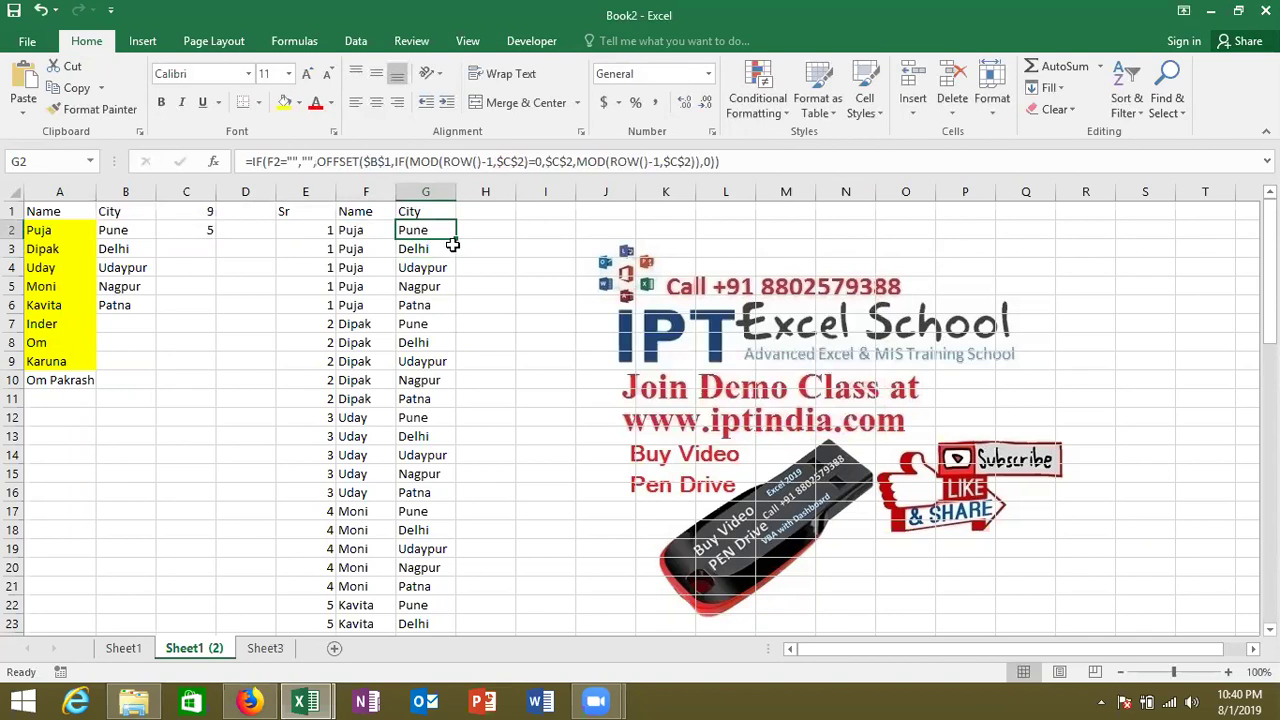
{"action": "double_click", "coordinate": [455, 240]}
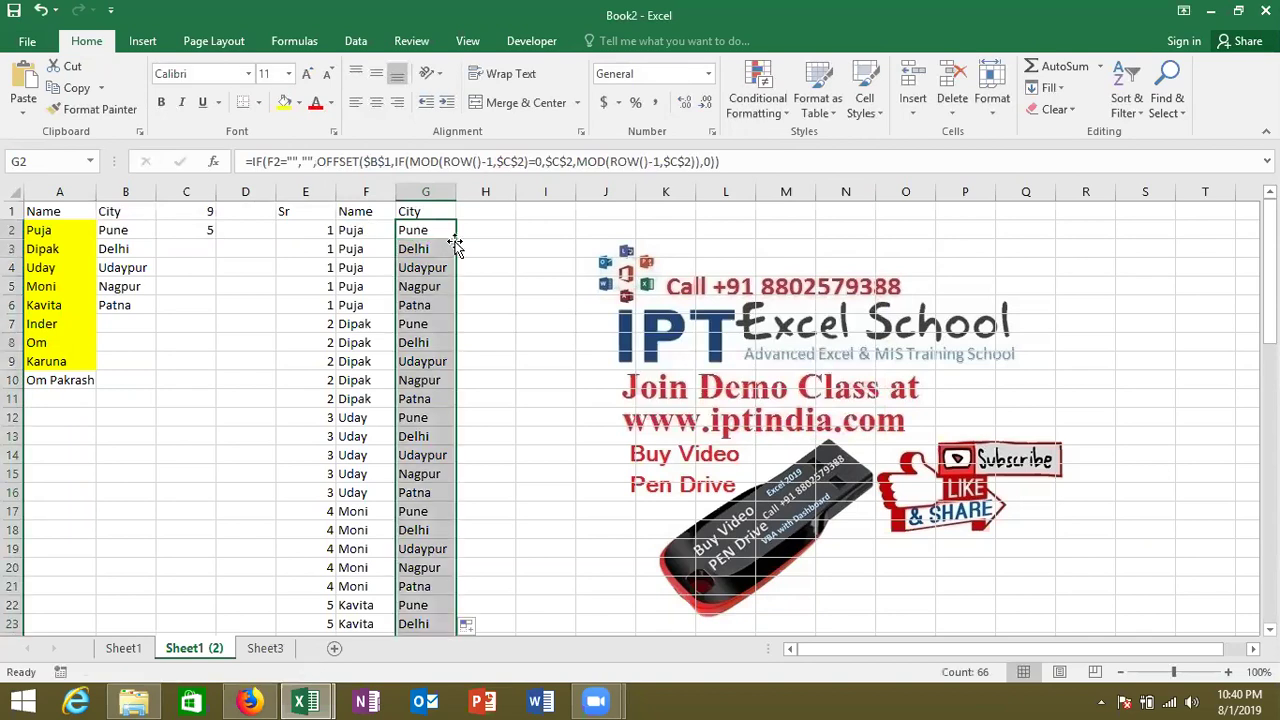
{"action": "key", "text": "Left"}
{"action": "key", "text": "ctrl+Down"}
{"action": "key", "text": "Right"}
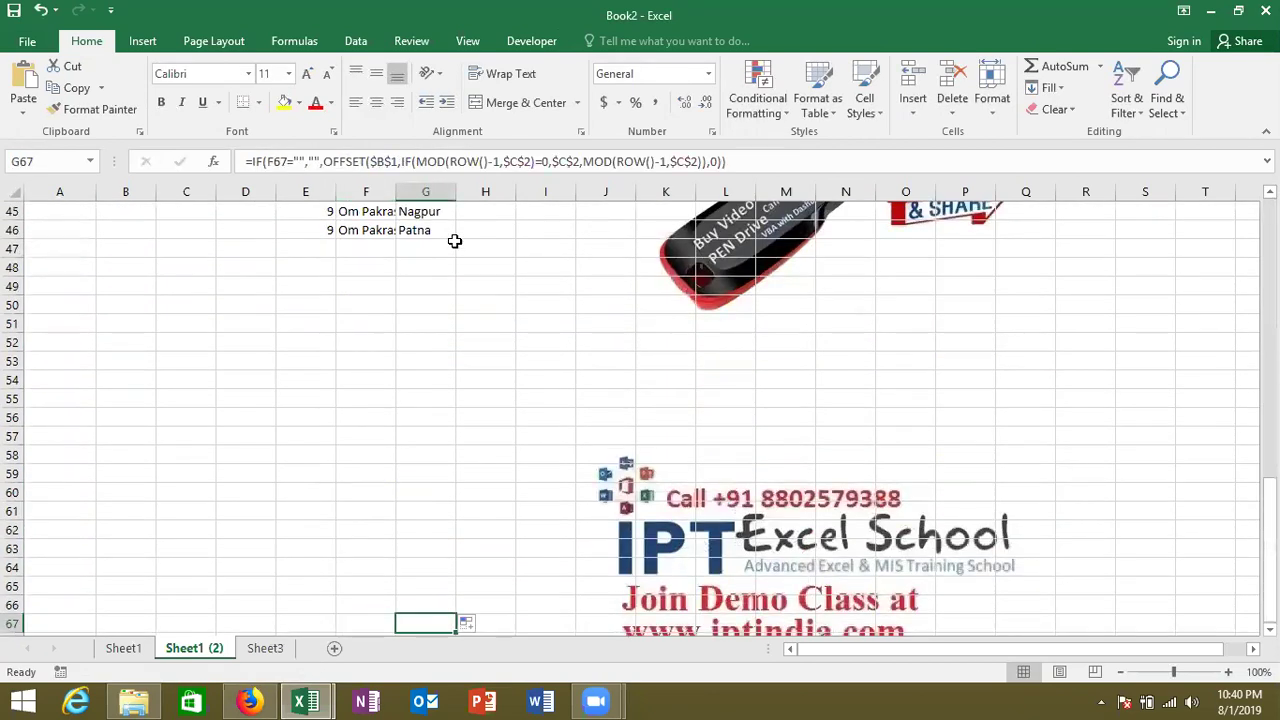
{"action": "key", "text": "ctrl+Up"}
{"action": "key", "text": "Down"}
{"action": "key", "text": "Down"}
{"action": "key", "text": "Down"}
{"action": "key", "text": "Down"}
{"action": "key", "text": "Down"}
{"action": "key", "text": "Down"}
{"action": "key", "text": "Down"}
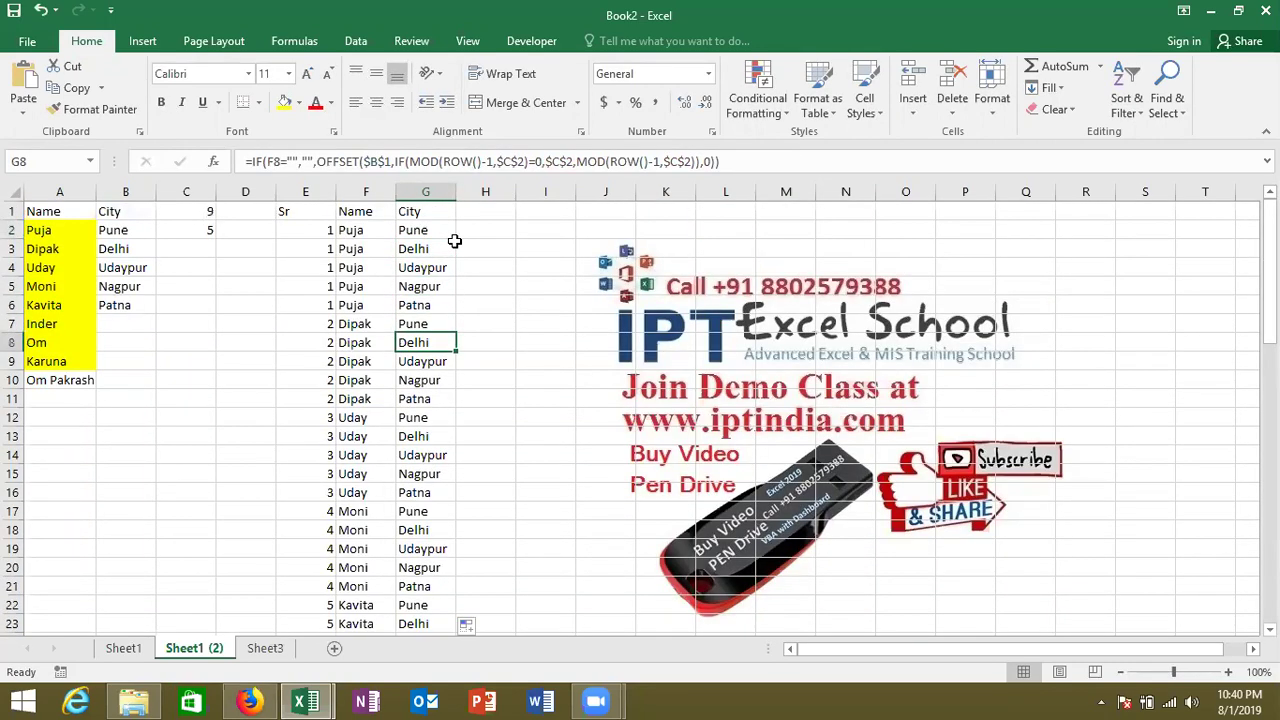